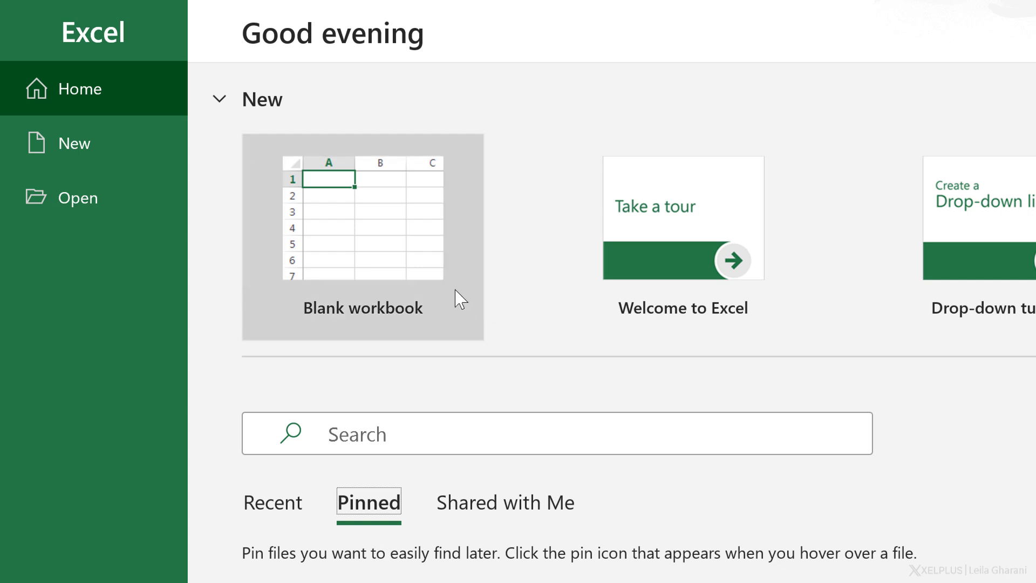
Create a blank workbook with the column headers Date, Time and Type across row 1.
click(402, 273)
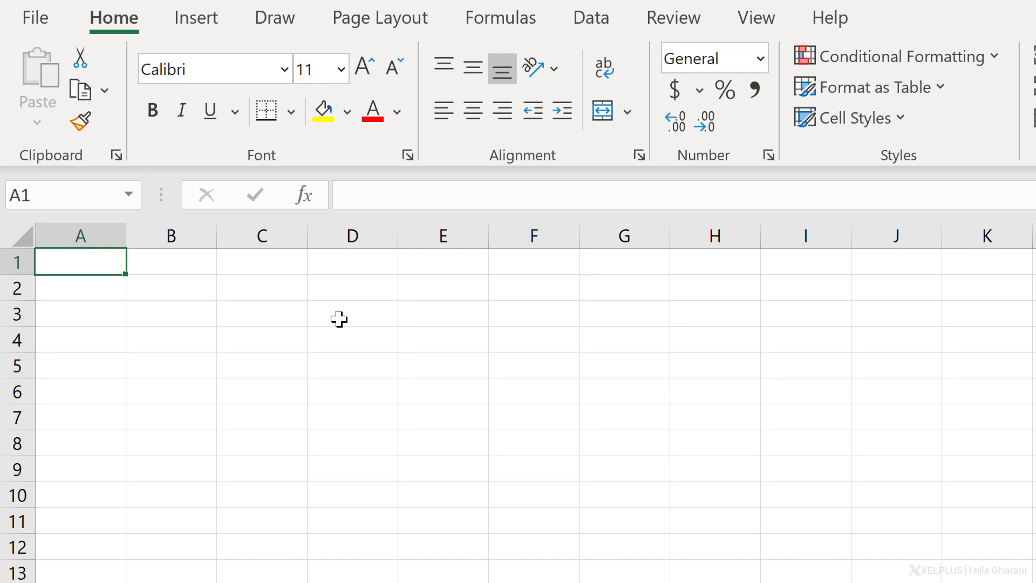
text(Date)
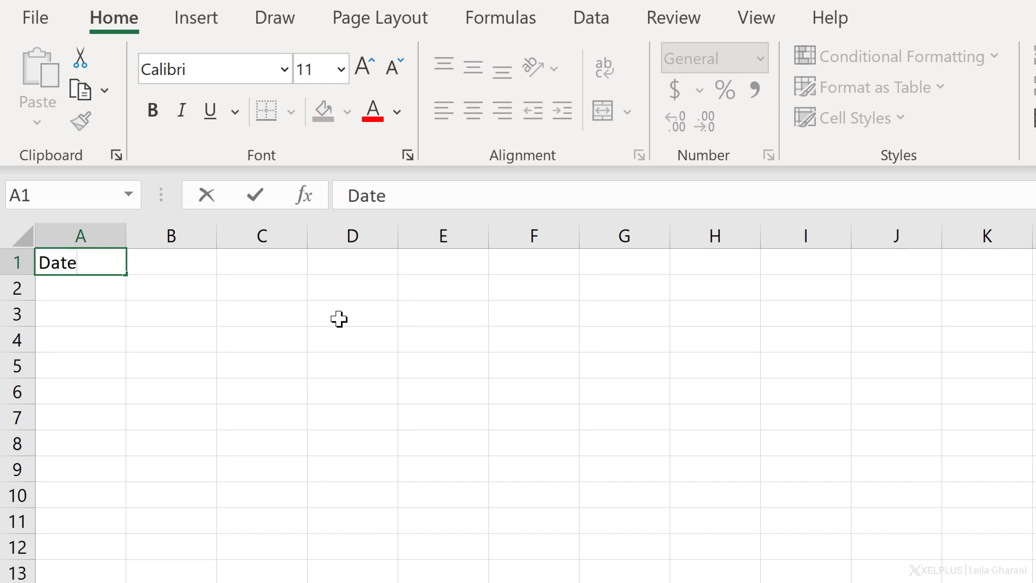
key(Tab)
text(Time)
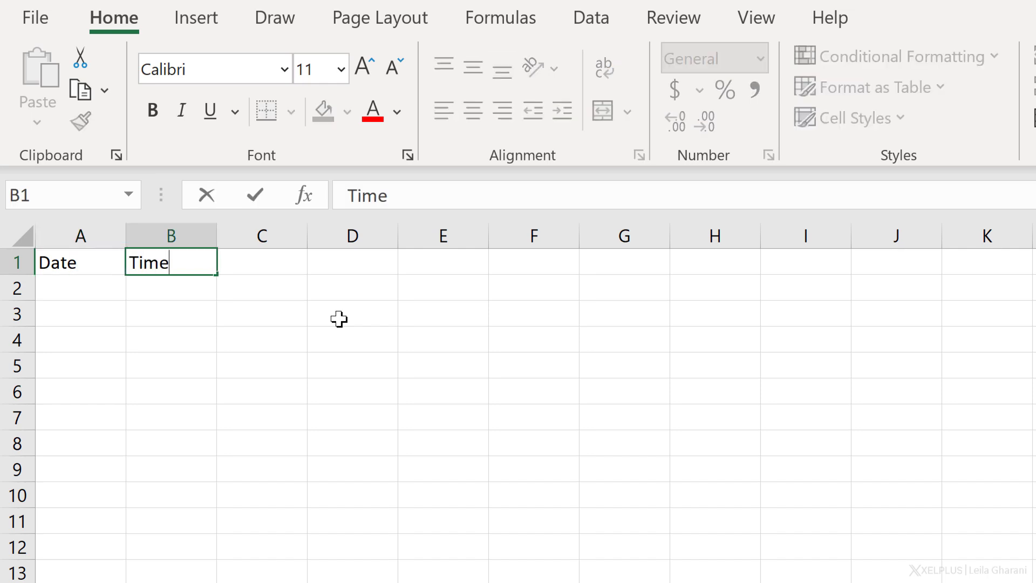
key(Tab)
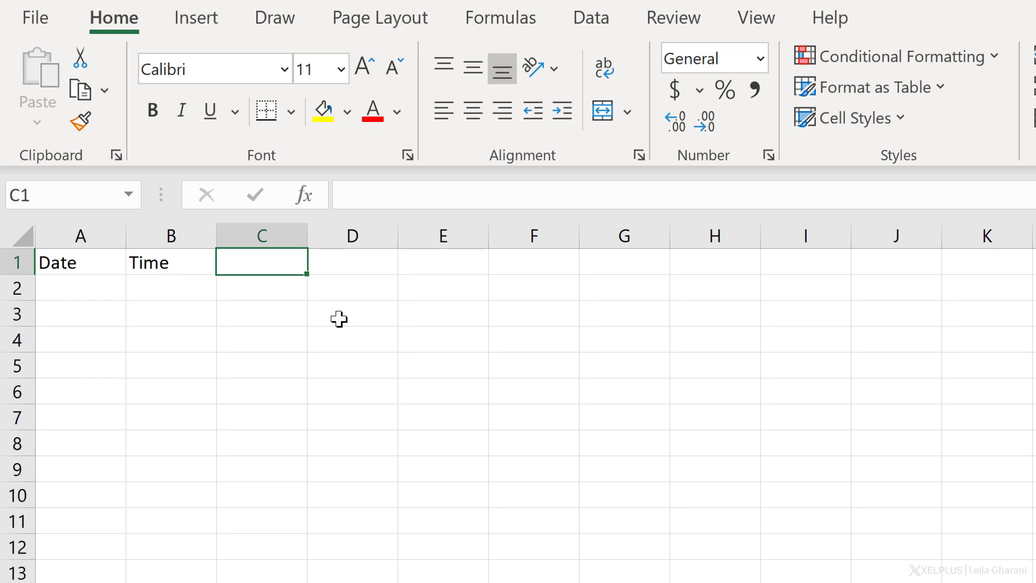
text(Type)
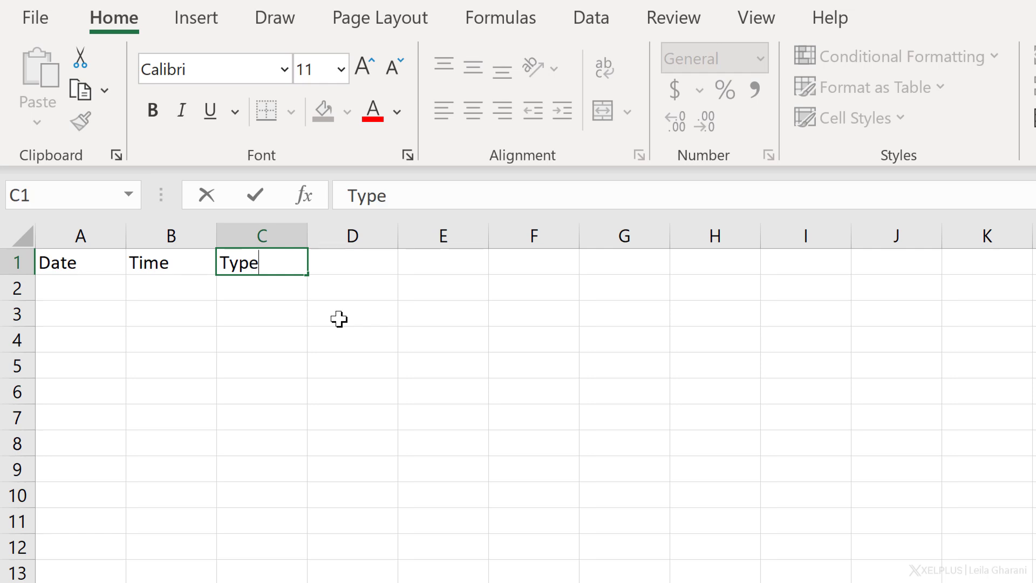
key(Return)
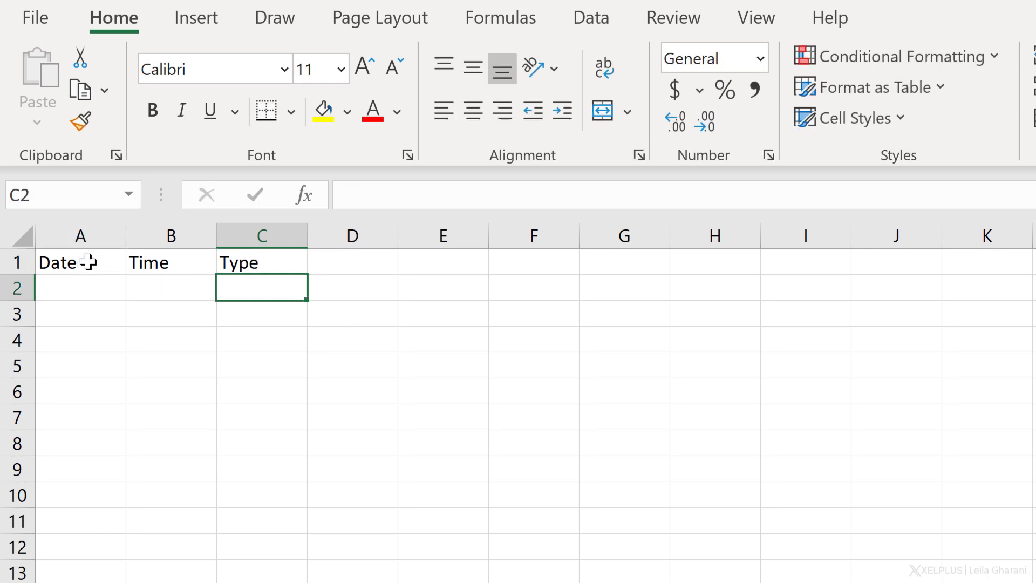
Format cells A1:C1 as a table with headers and dismiss the Ideas popup.
drag(86, 264, 237, 268)
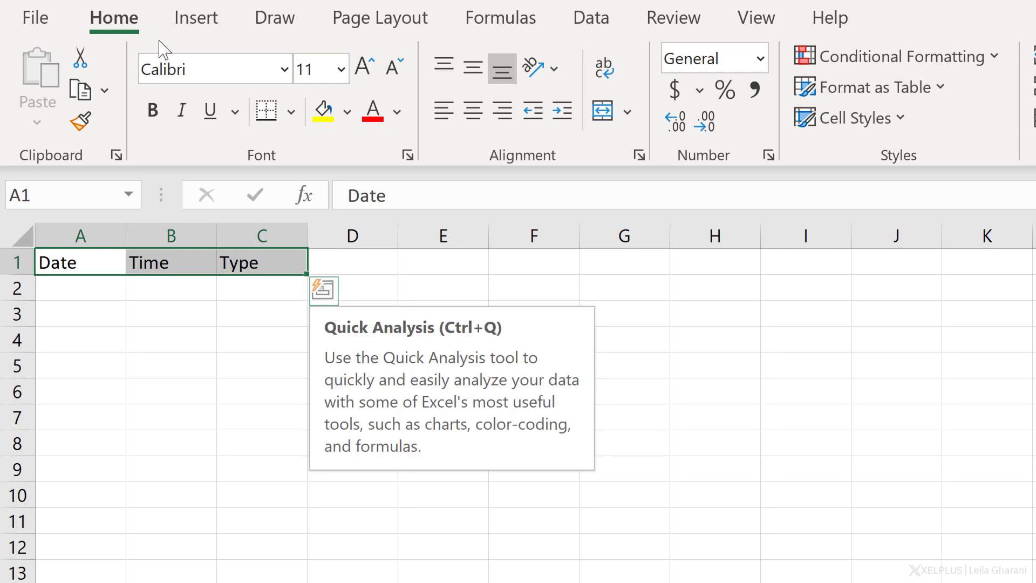
click(196, 29)
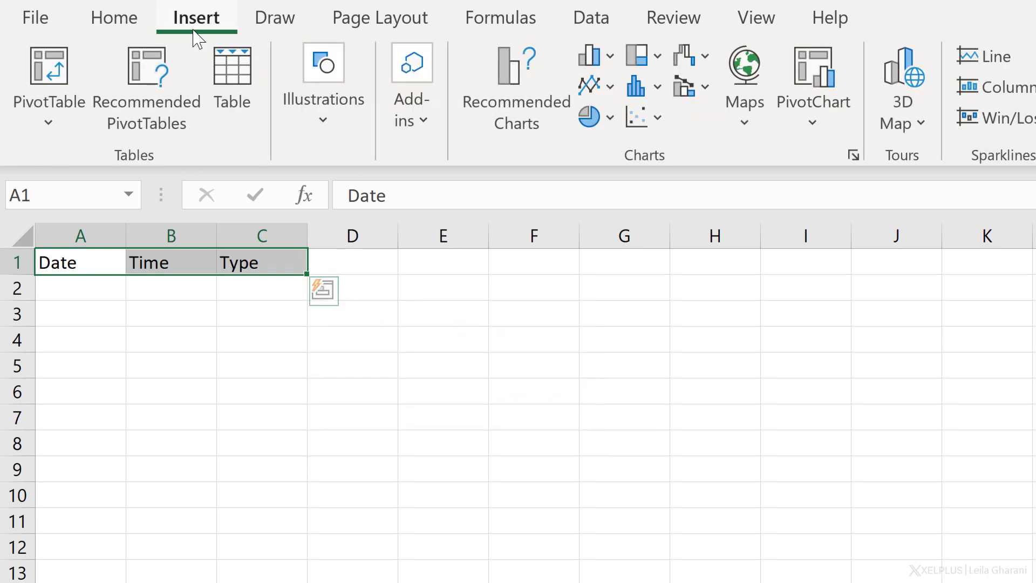
click(237, 111)
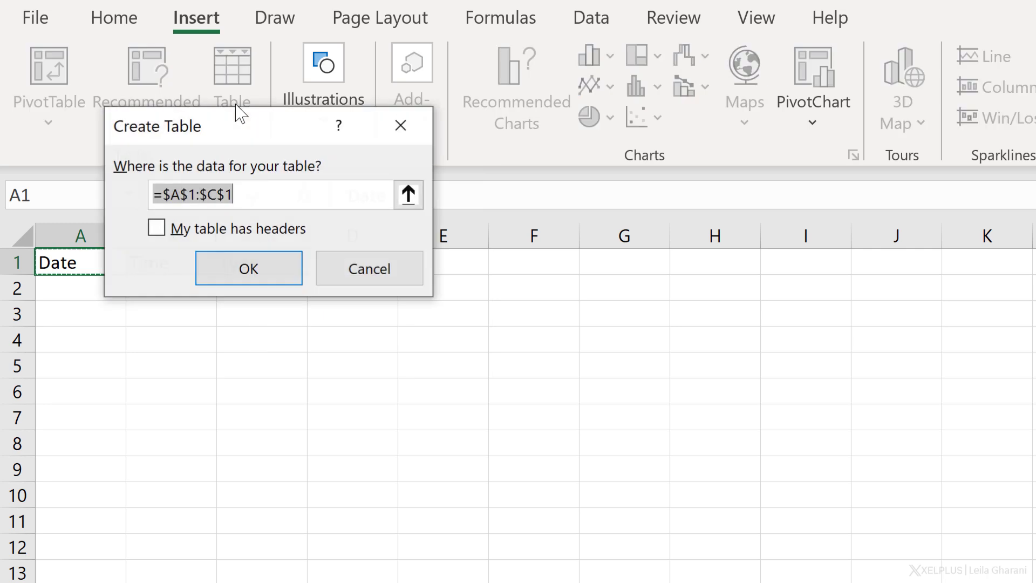
click(157, 227)
click(261, 269)
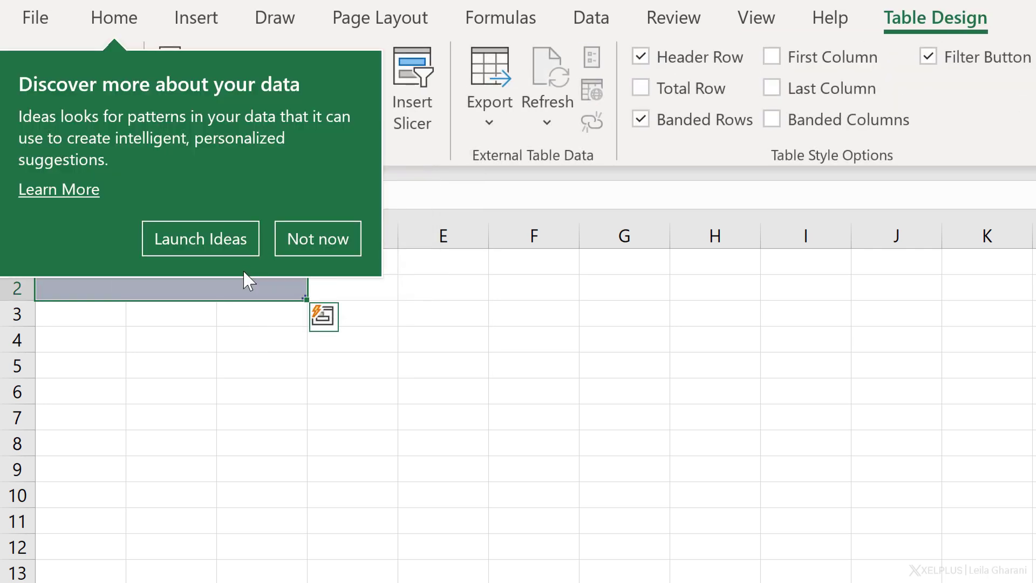
click(321, 239)
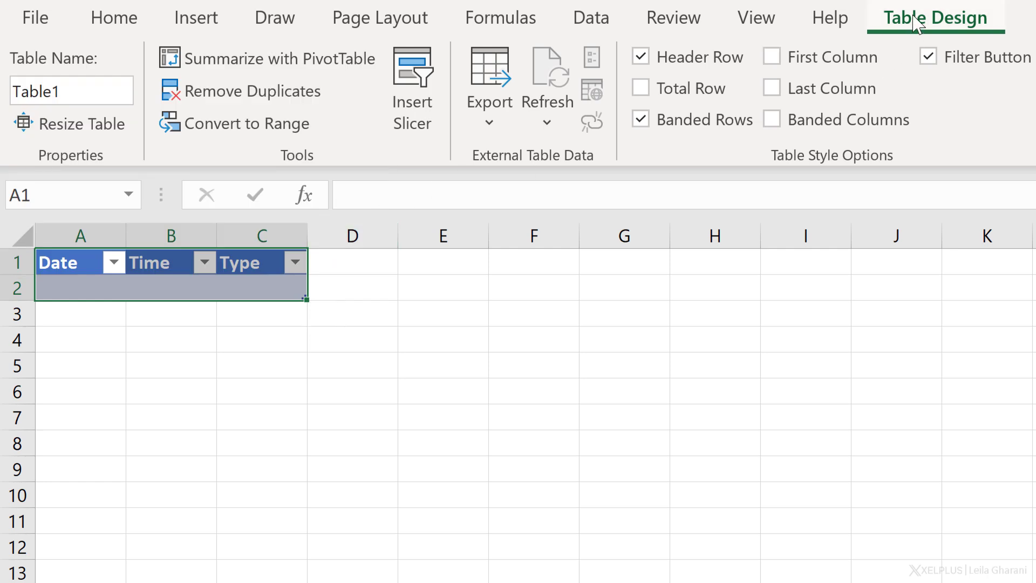
Rename the table to TableTime.
click(81, 91)
click(82, 93)
text(Time)
key(Return)
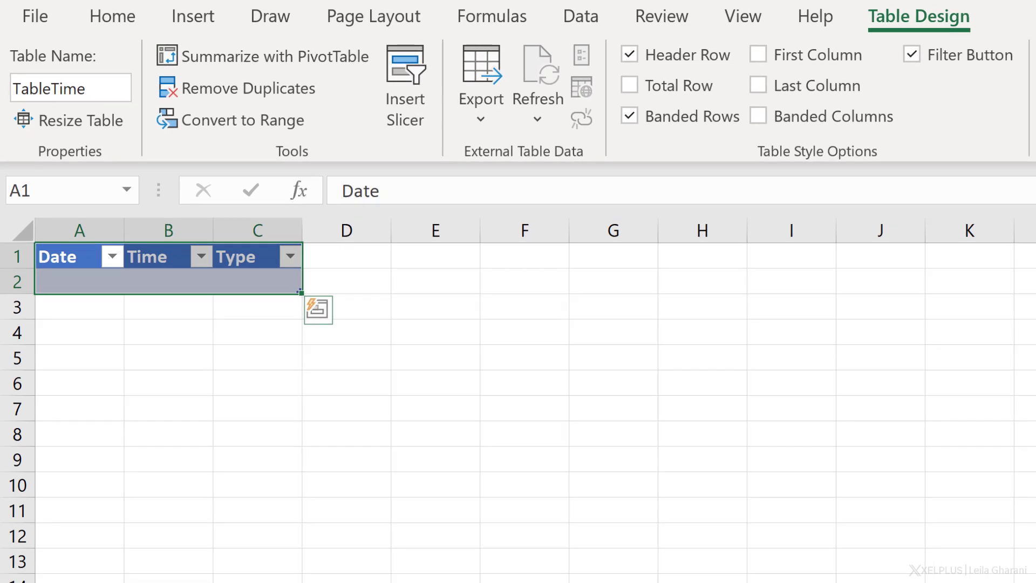
Save the workbook to OneDrive's Z_Automate folder under the name Record_WorkingTime.
key(ctrl+s)
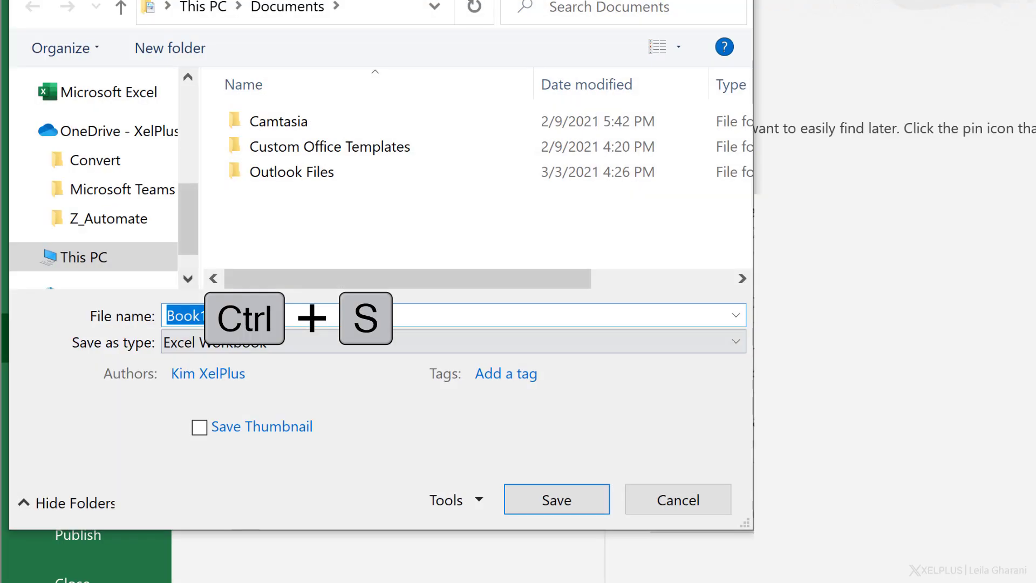
click(121, 230)
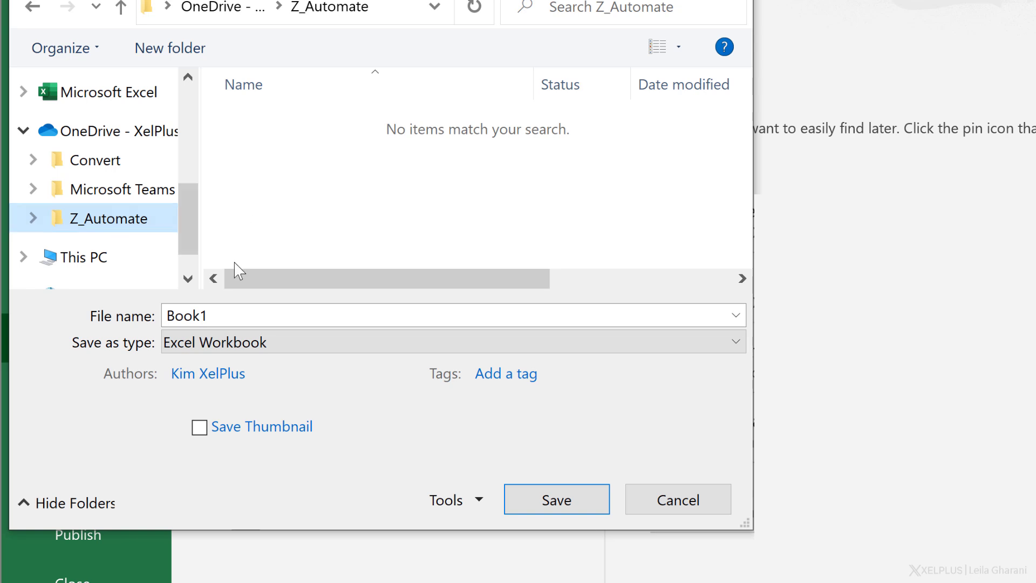
click(344, 306)
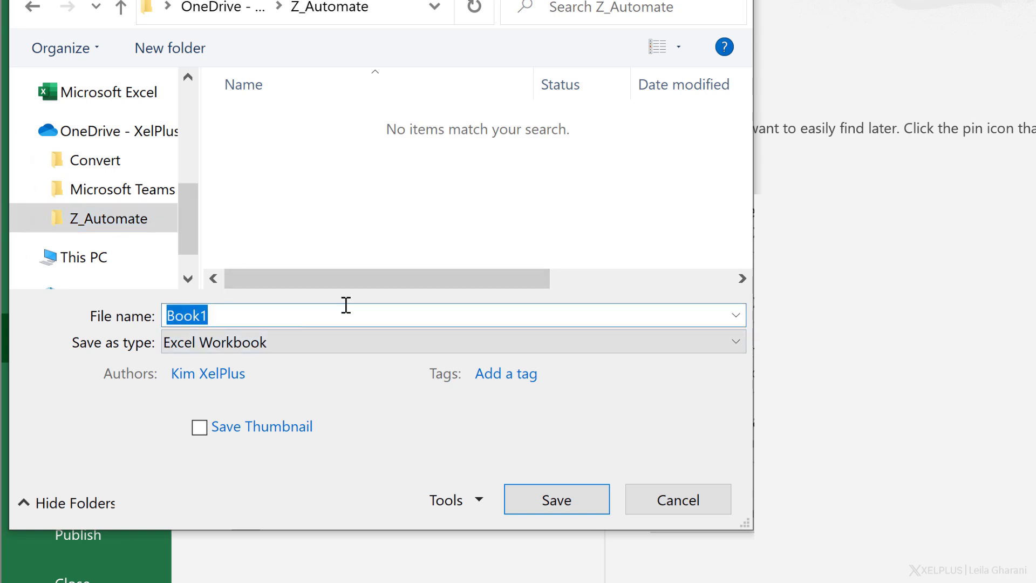
text(Record_WorkingTime)
click(545, 502)
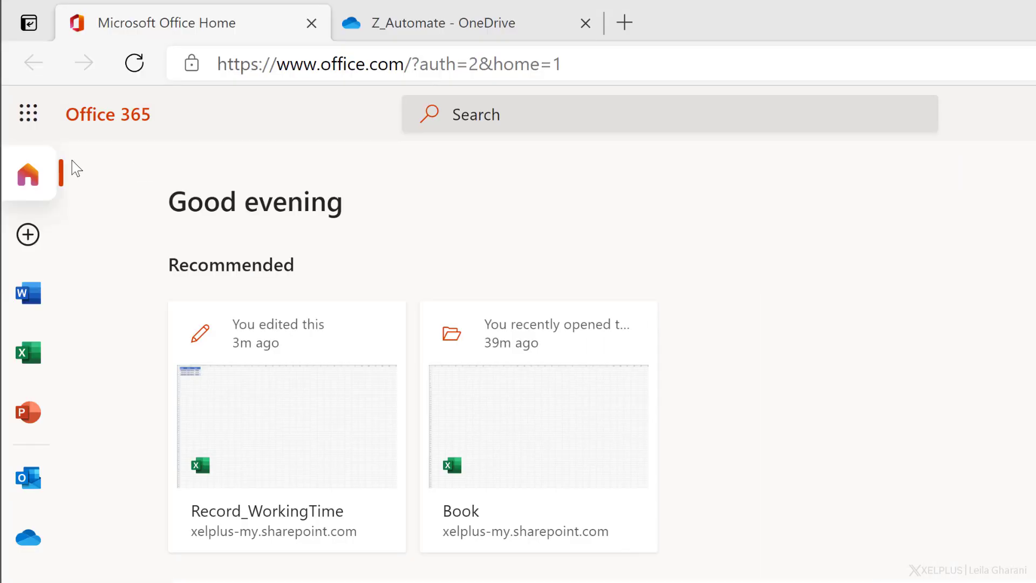
Launch Power Automate from the Office app list and go to the Create page.
click(43, 133)
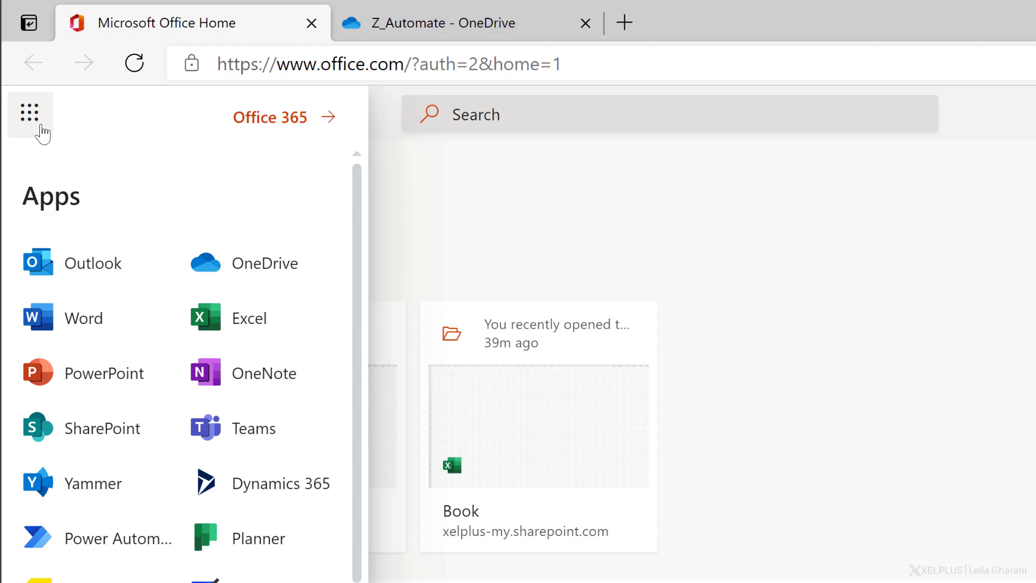
click(102, 560)
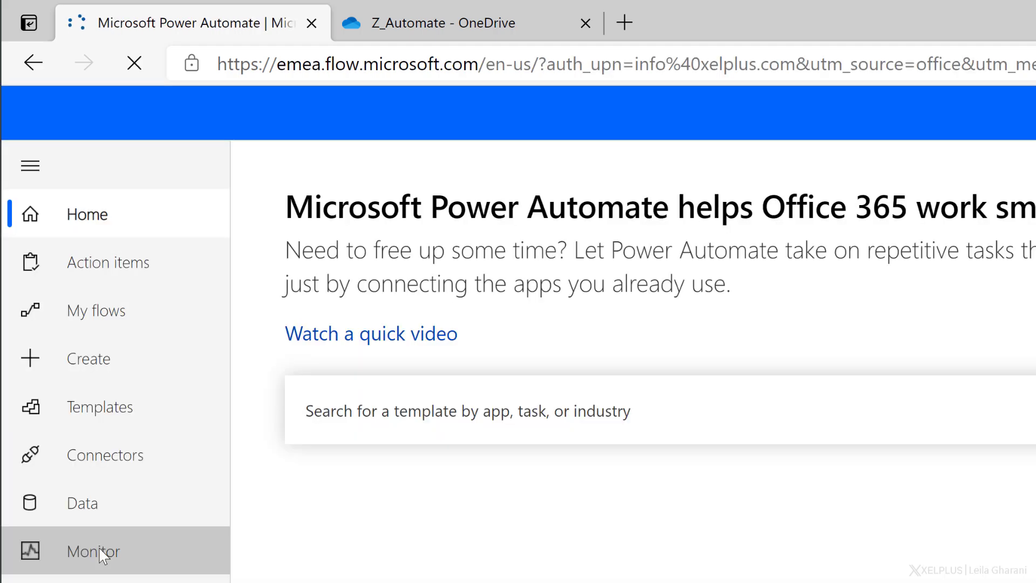
scroll(157, 526, down, 5)
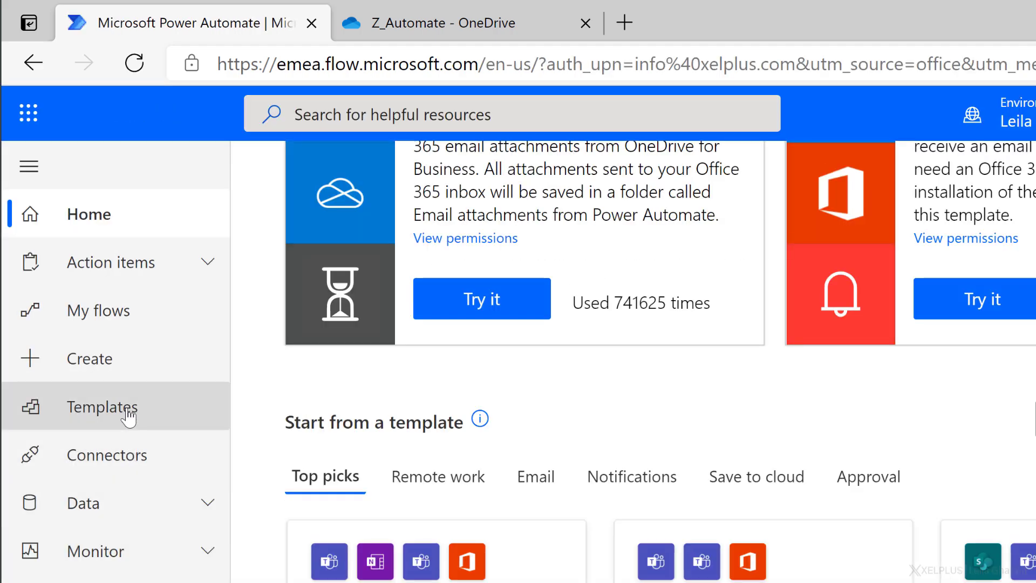
click(117, 373)
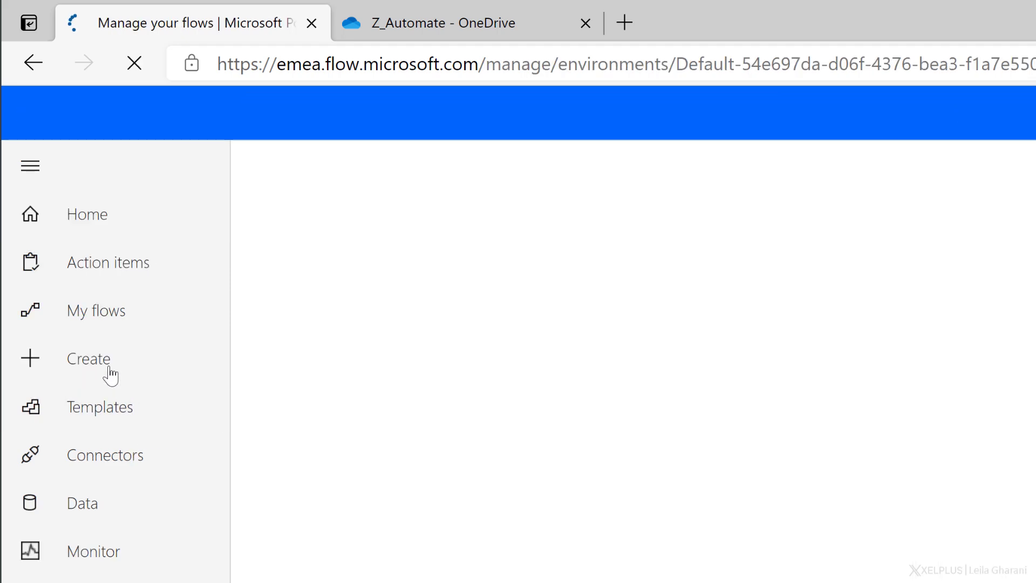
scroll(325, 386, up, 5)
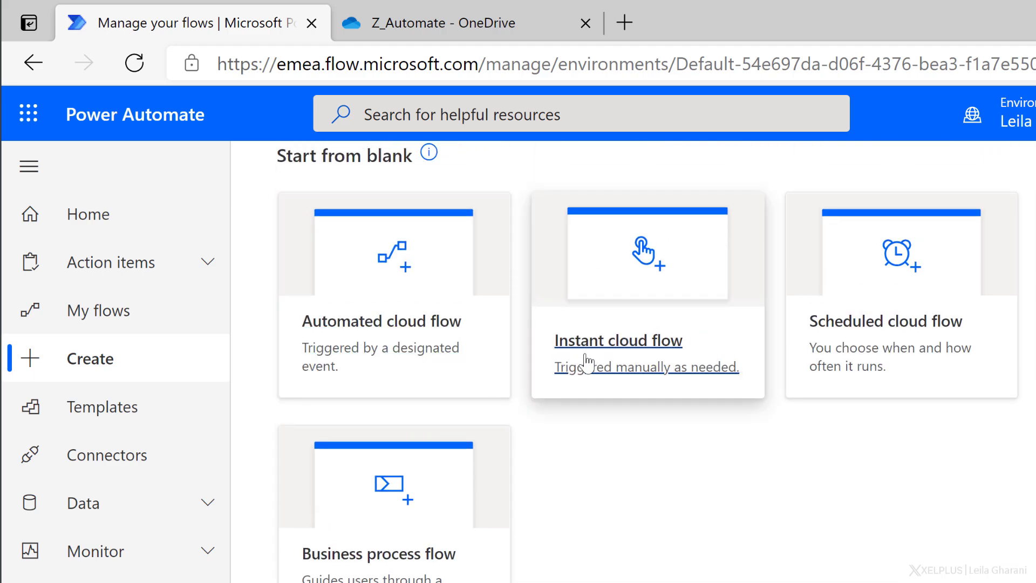
Create an instant cloud flow named Record Working Hours with the Manually trigger a flow trigger.
click(627, 345)
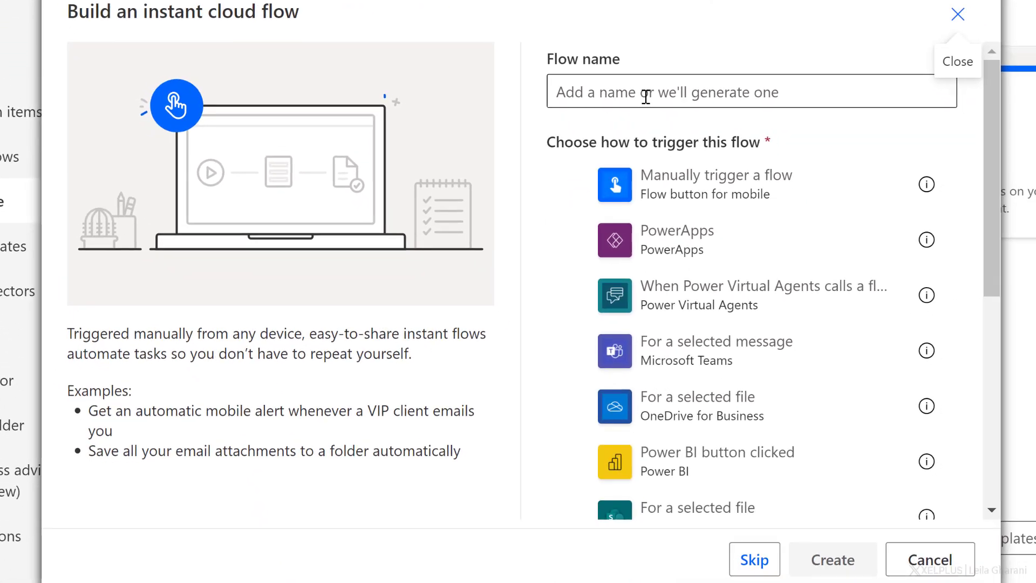
click(646, 96)
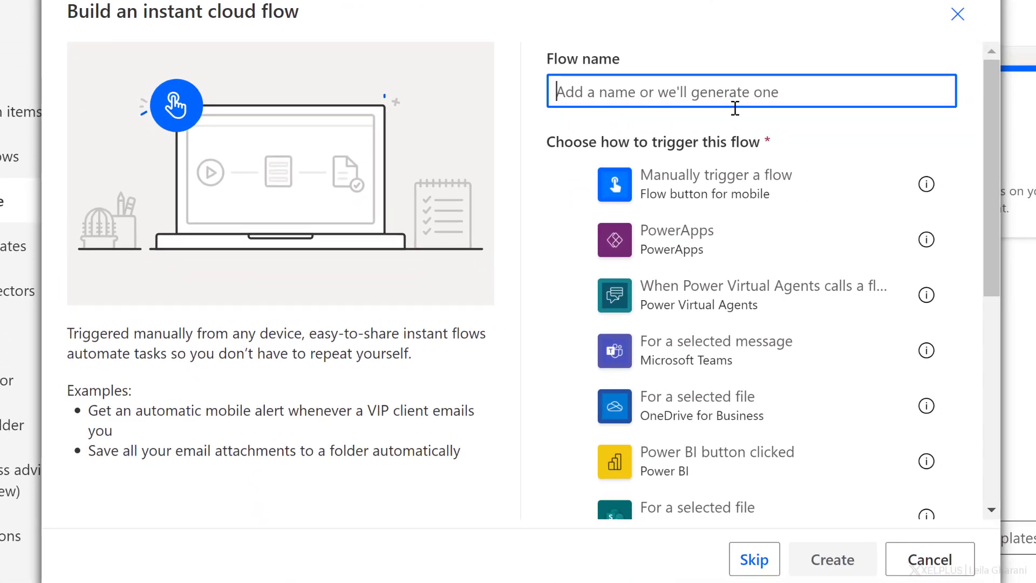
text(Record Working Hours)
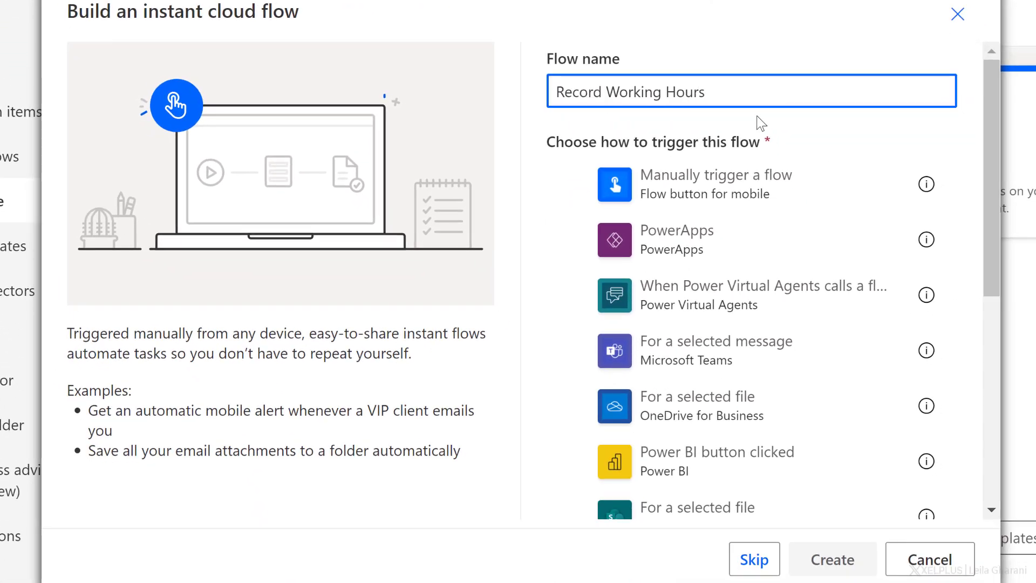
click(747, 202)
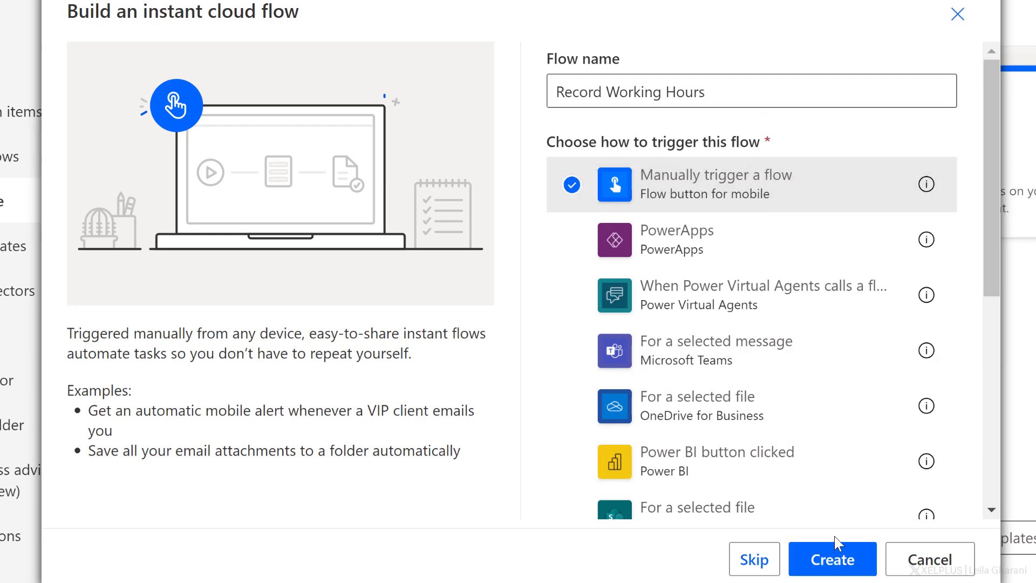
click(835, 560)
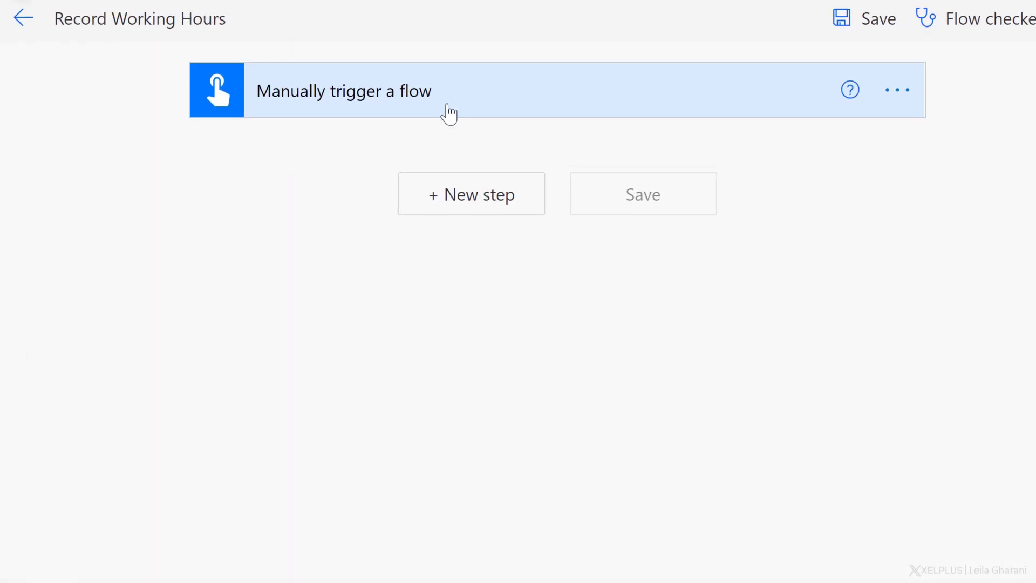
Add a Yes/No input to the manual trigger.
click(519, 92)
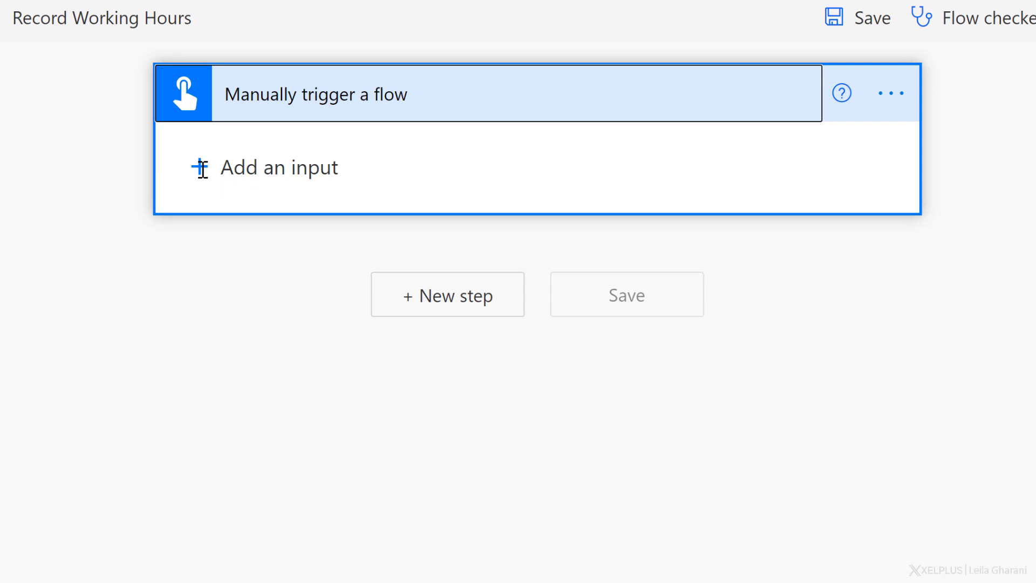
click(201, 168)
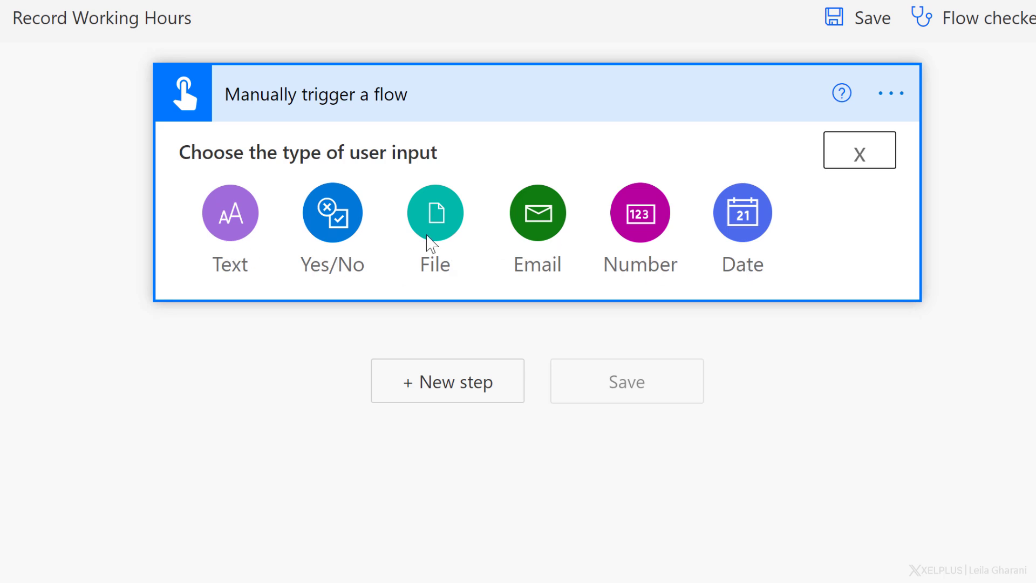
key(Escape)
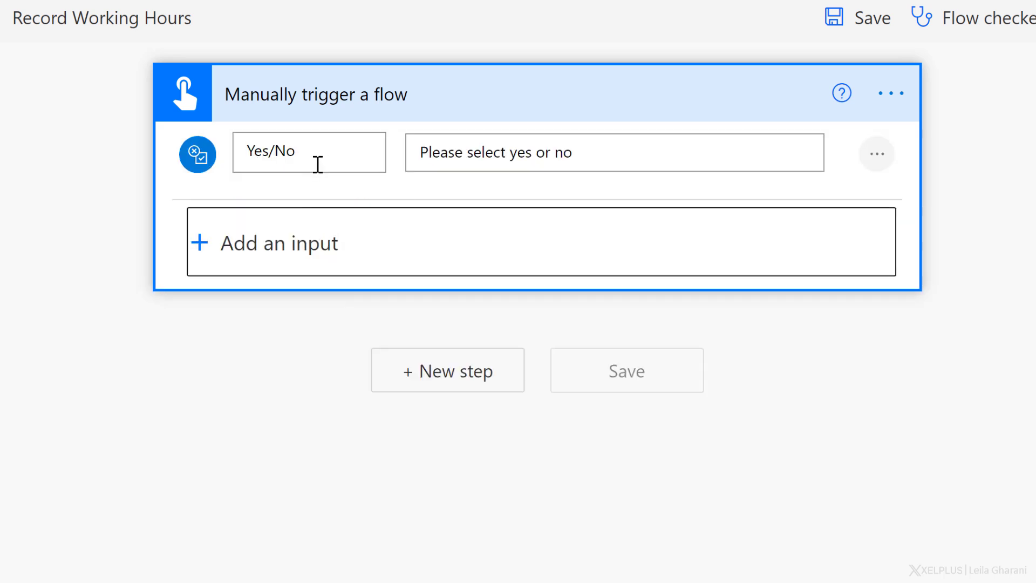
Name the input Start? with the prompt 'Yes for Start, No for End' and add a new step.
drag(314, 156, 240, 152)
text(Start?)
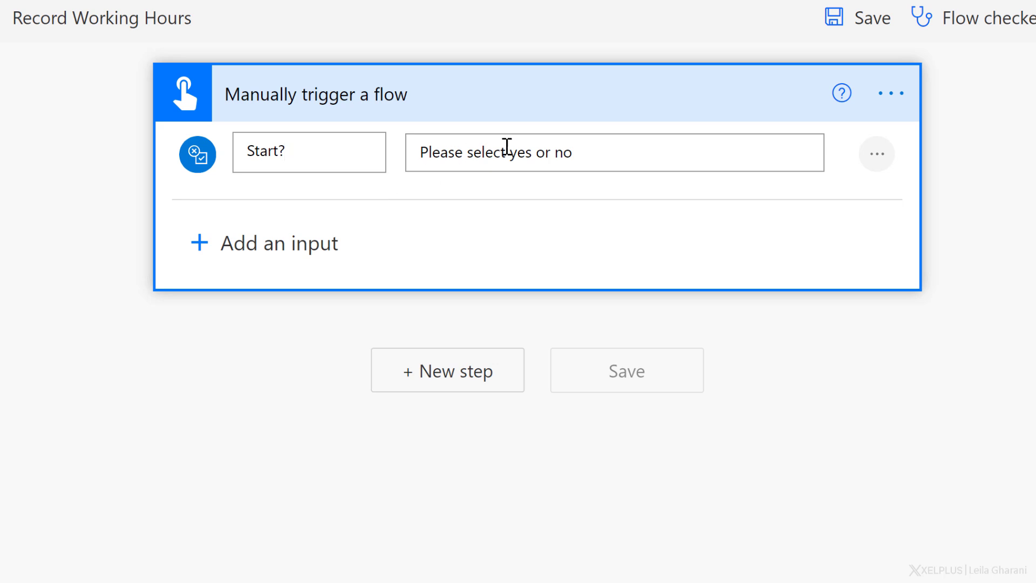
click(600, 151)
drag(601, 153, 412, 151)
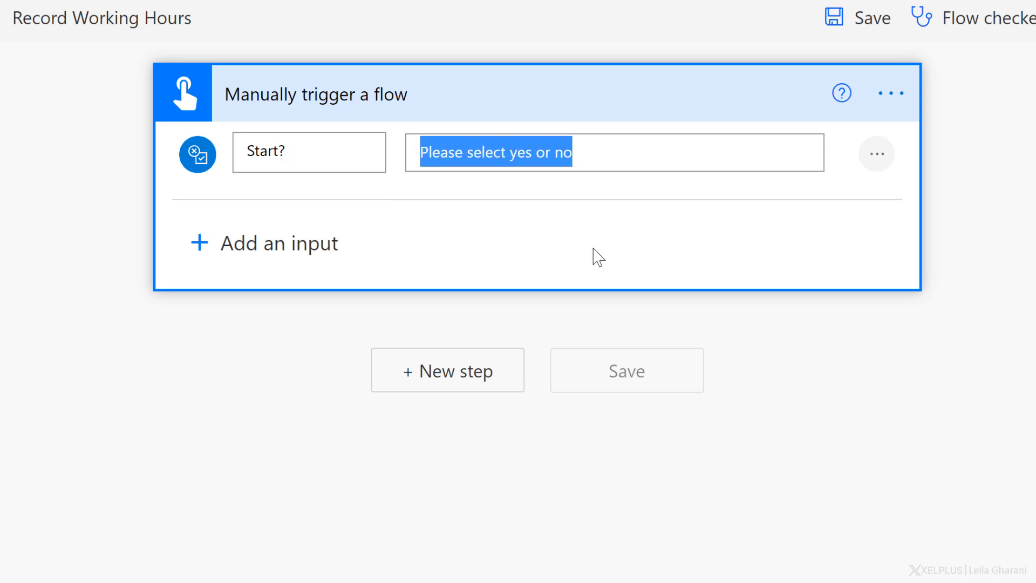
text(Yes for Start, No for End)
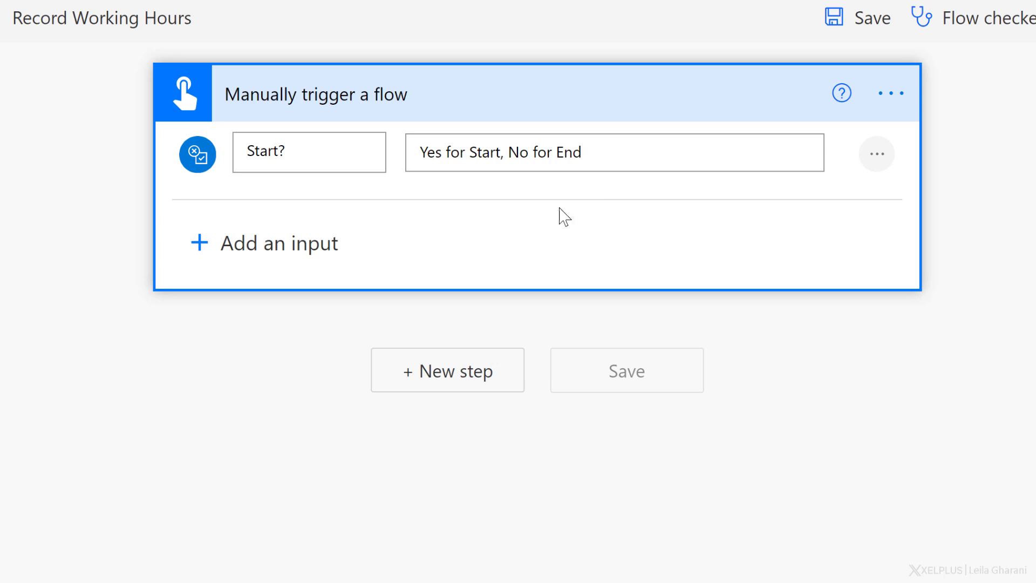
click(443, 374)
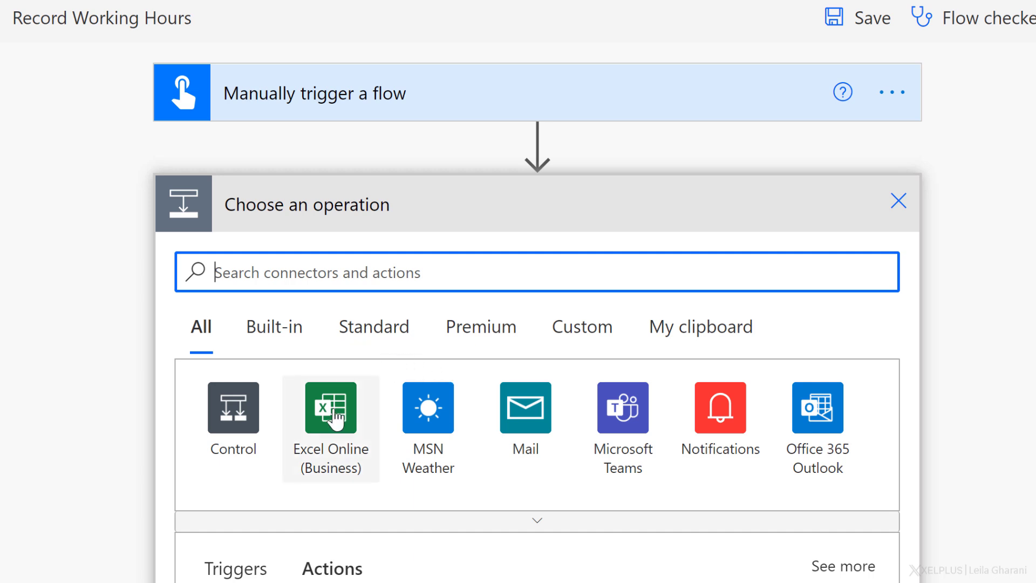
Add the Excel Online (Business) action 'Add a row into a table'.
click(331, 410)
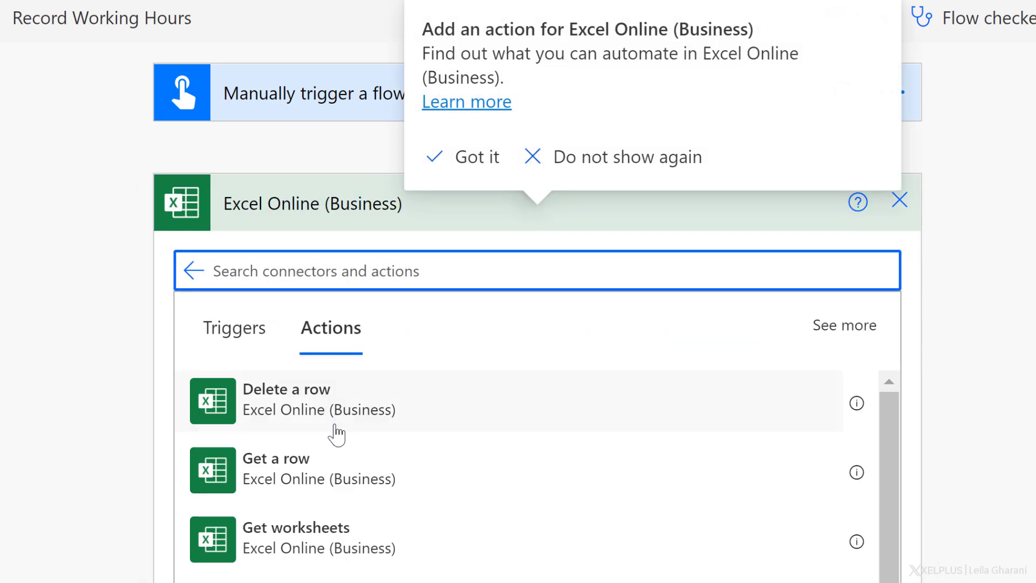
scroll(340, 429, down, 4)
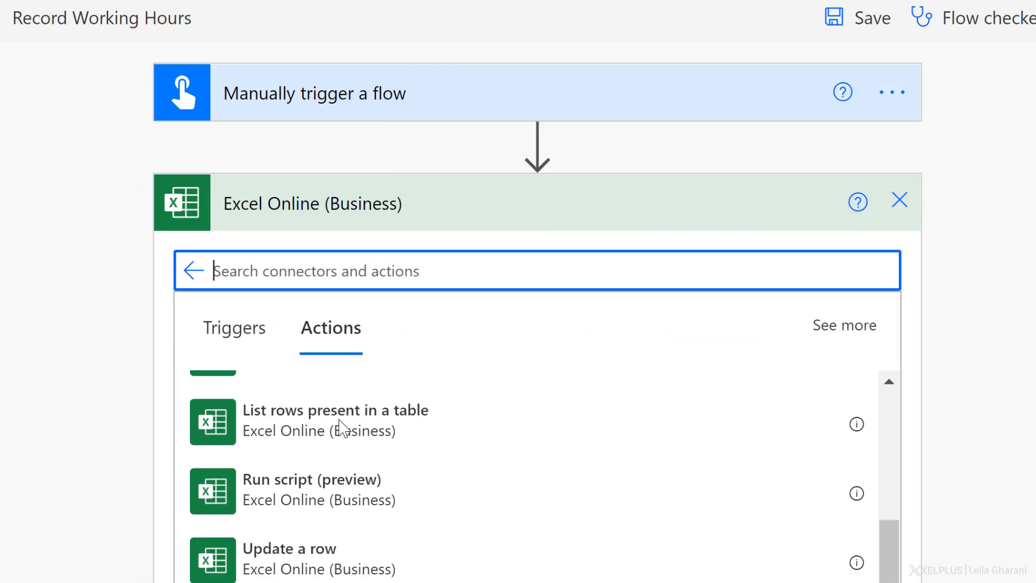
scroll(349, 452, down, 3)
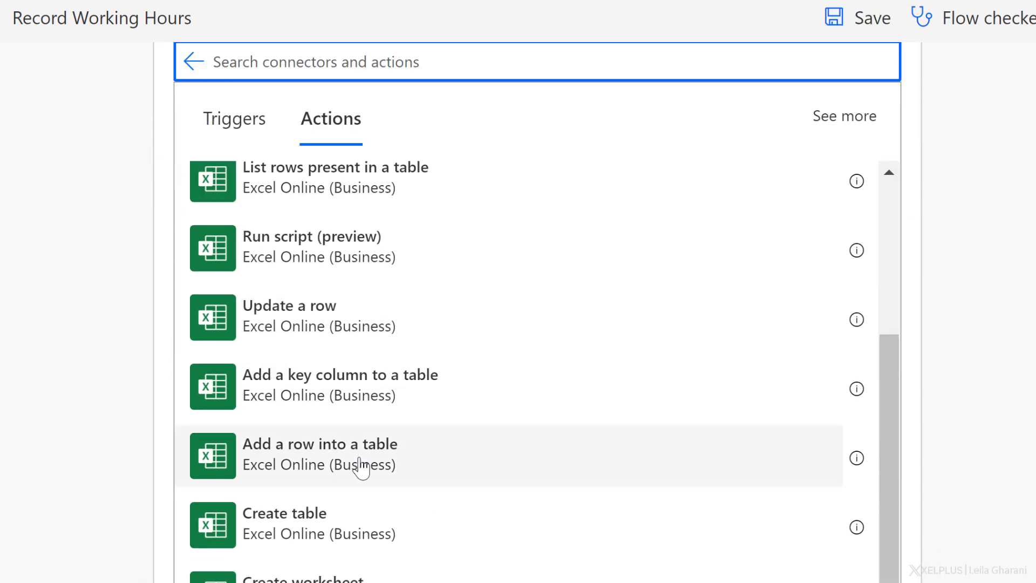
click(313, 468)
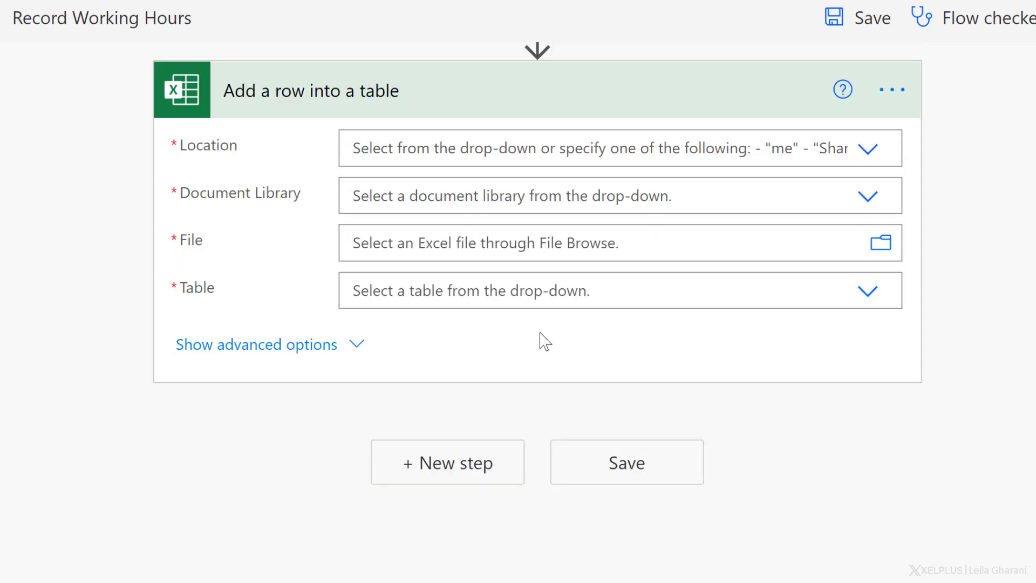
Target TableTime in /Z_Automate/Record_WorkingTime.xlsx on OneDrive for Business, library OneDrive.
click(868, 151)
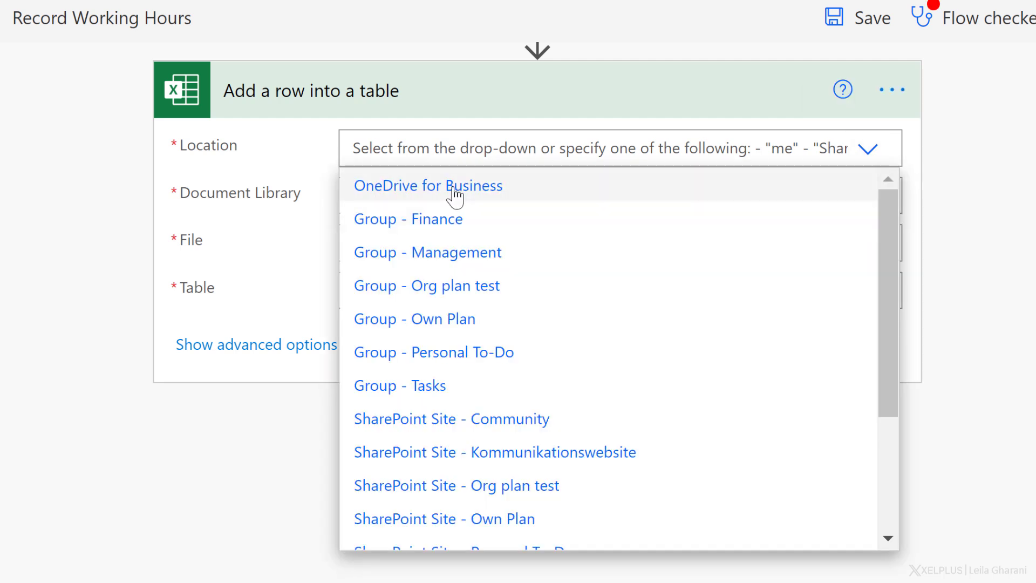
click(456, 190)
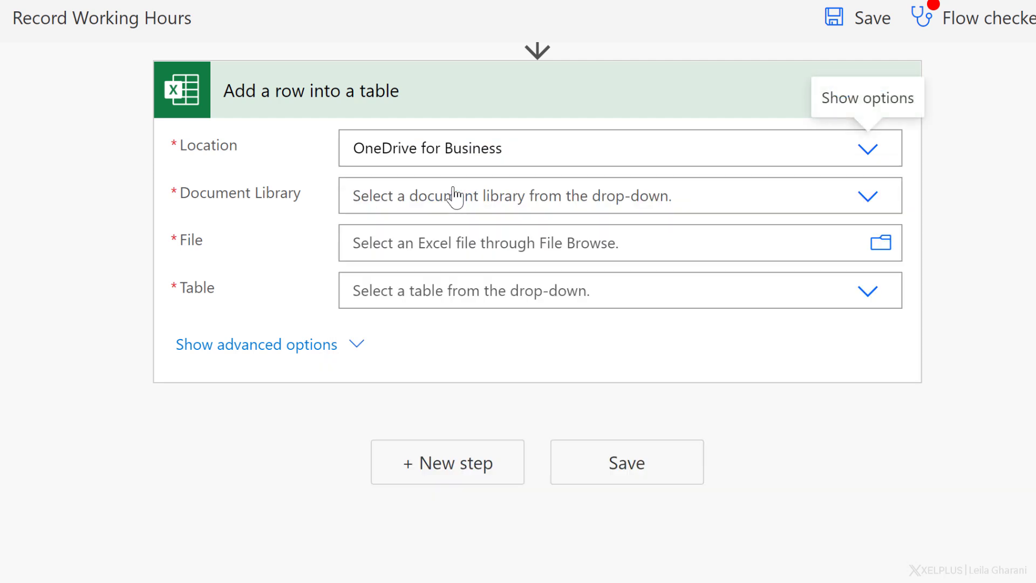
click(876, 201)
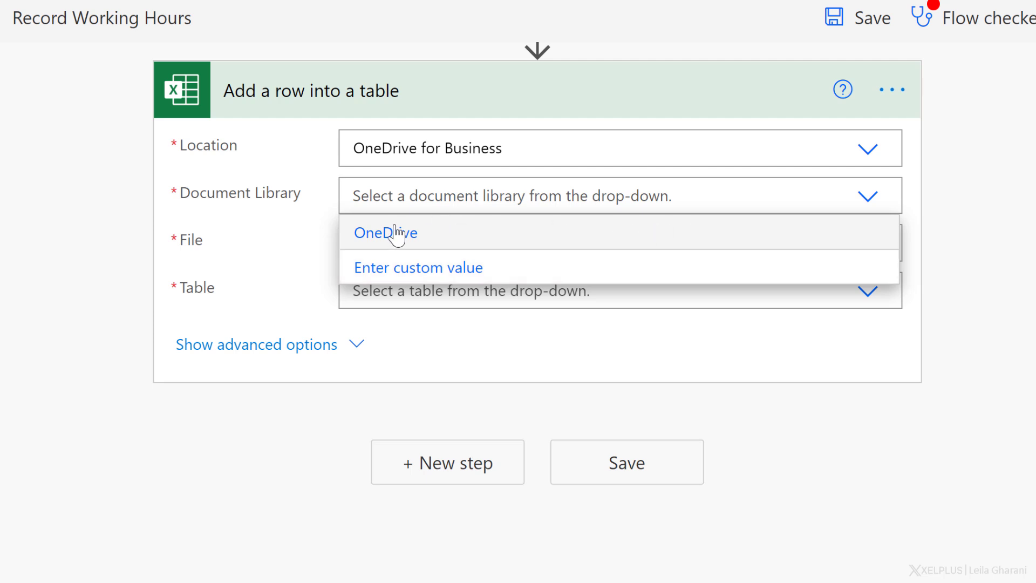
click(437, 232)
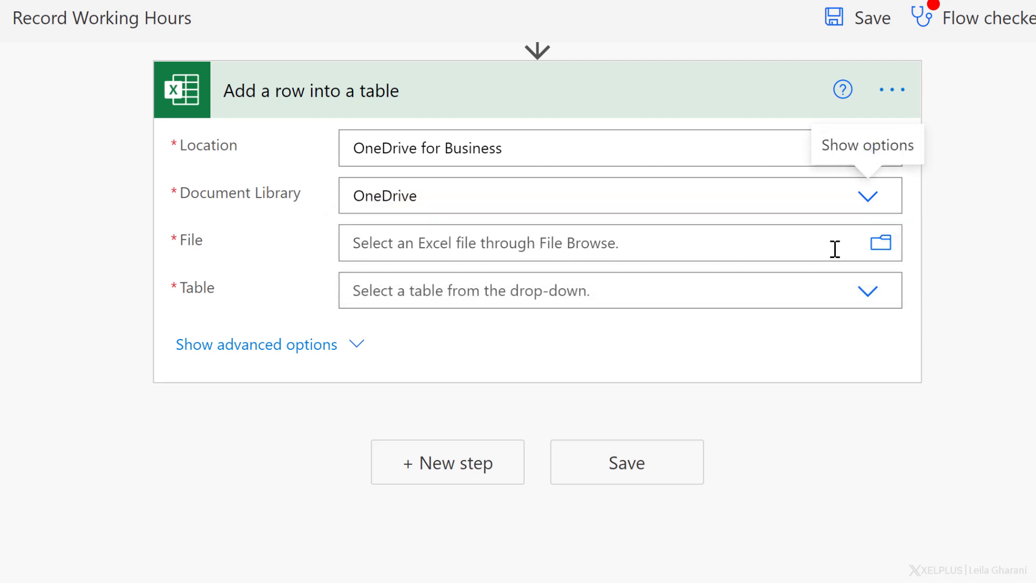
click(879, 247)
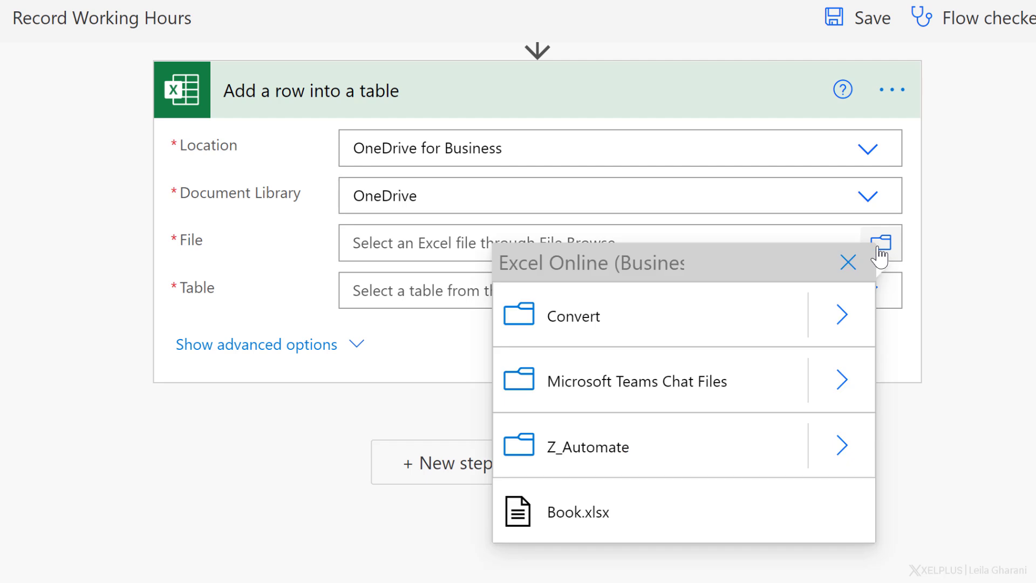
click(842, 446)
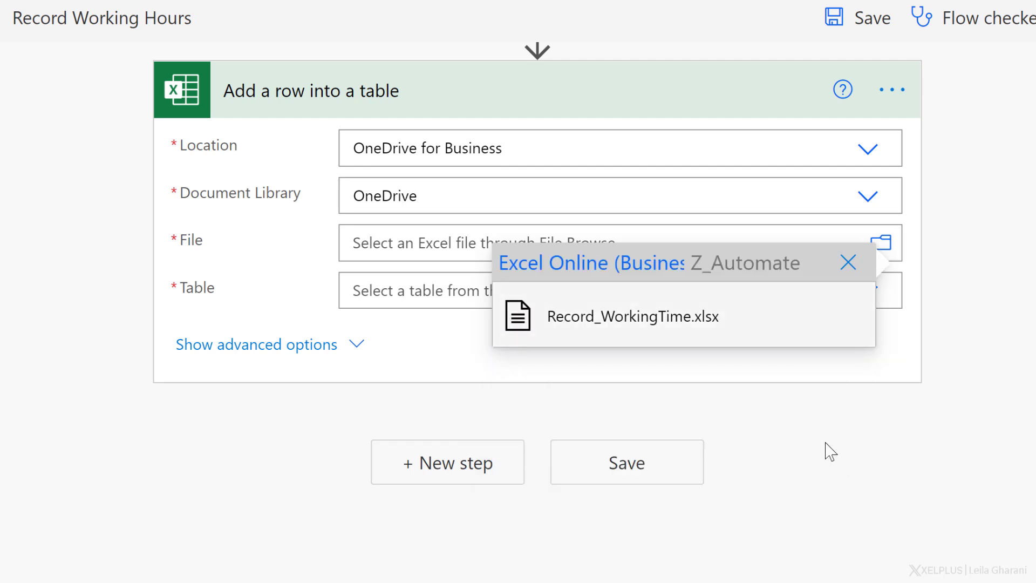
click(672, 330)
click(629, 321)
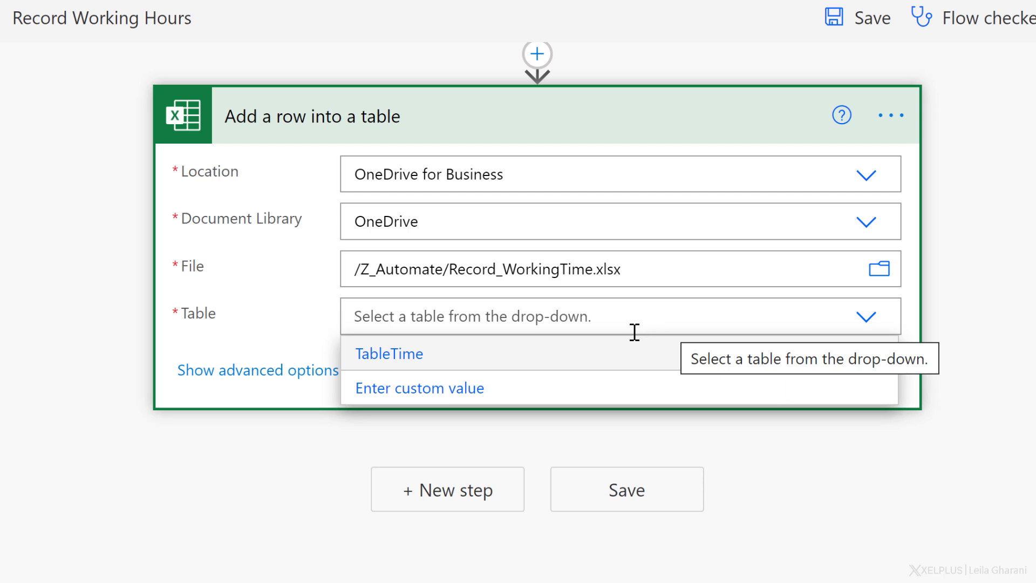
click(400, 363)
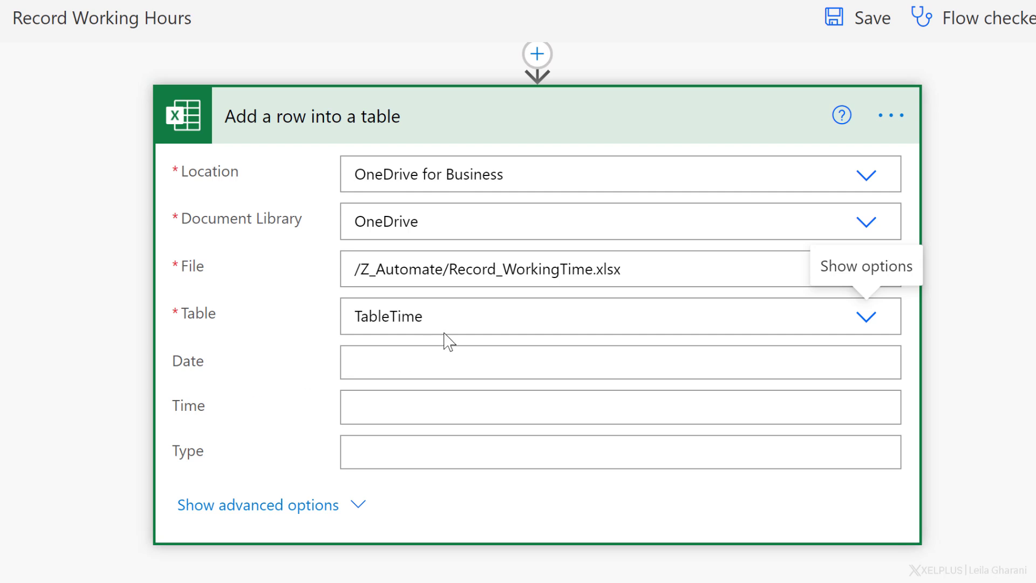
Map the Date column to the trigger's Date and the Time column to Timestamp.
click(405, 361)
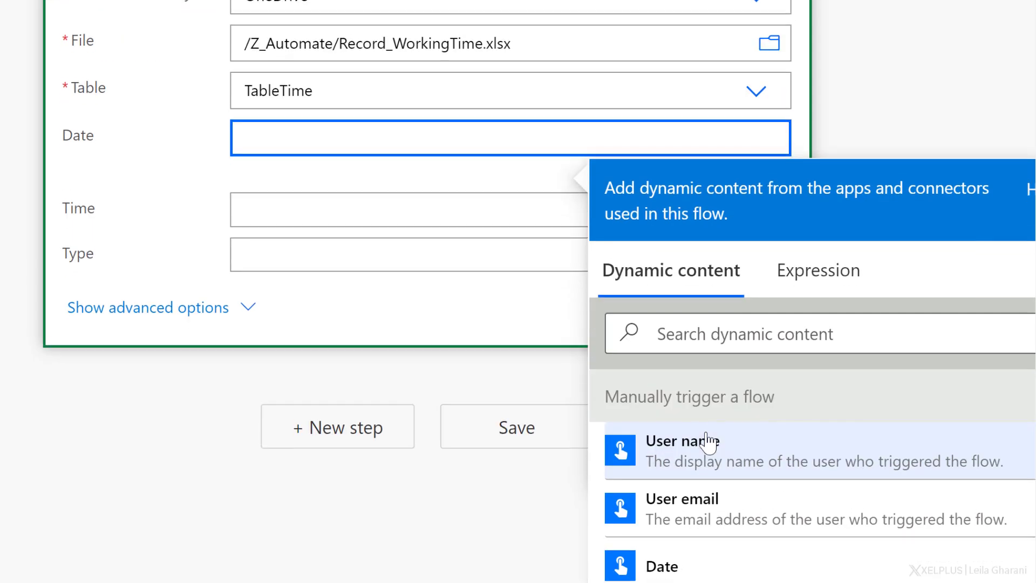
scroll(708, 545, down, 3)
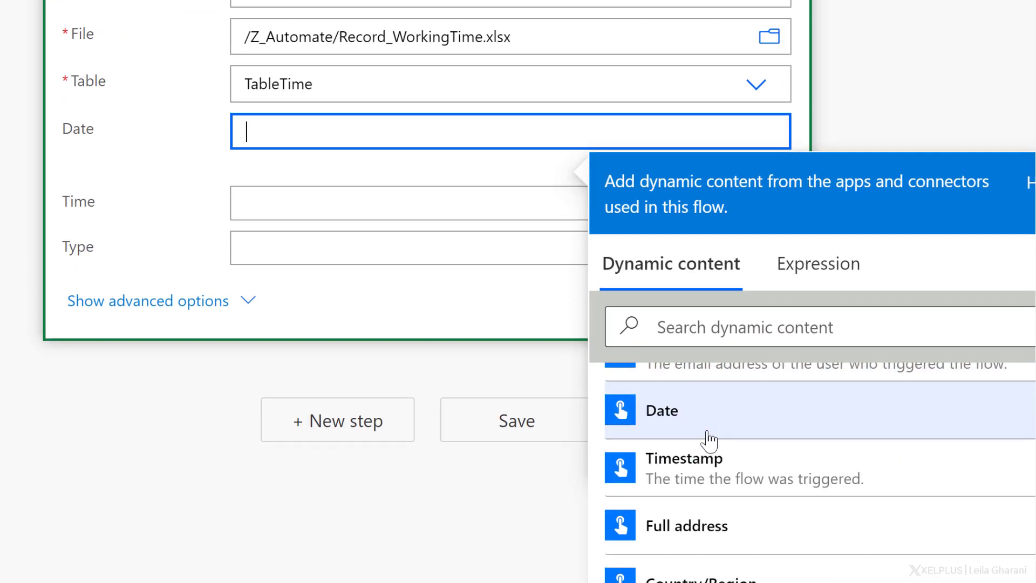
click(686, 424)
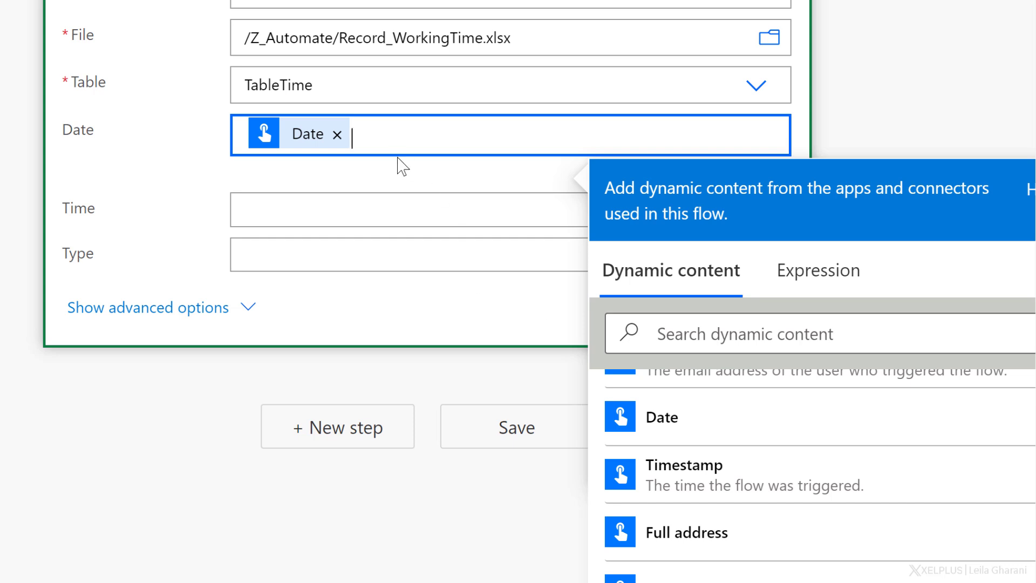
click(367, 212)
scroll(679, 457, down, 2)
scroll(685, 486, down, 3)
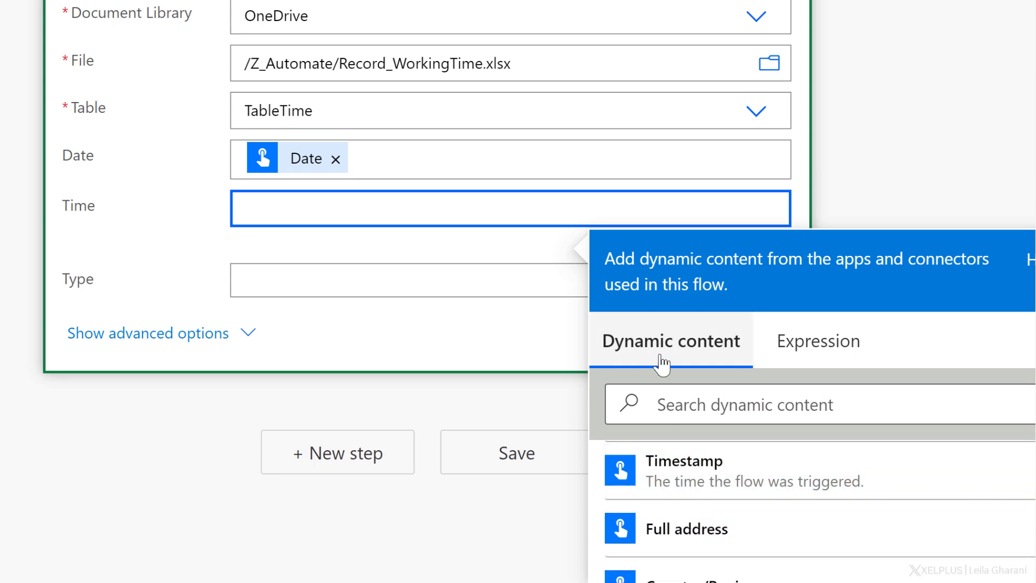
click(689, 473)
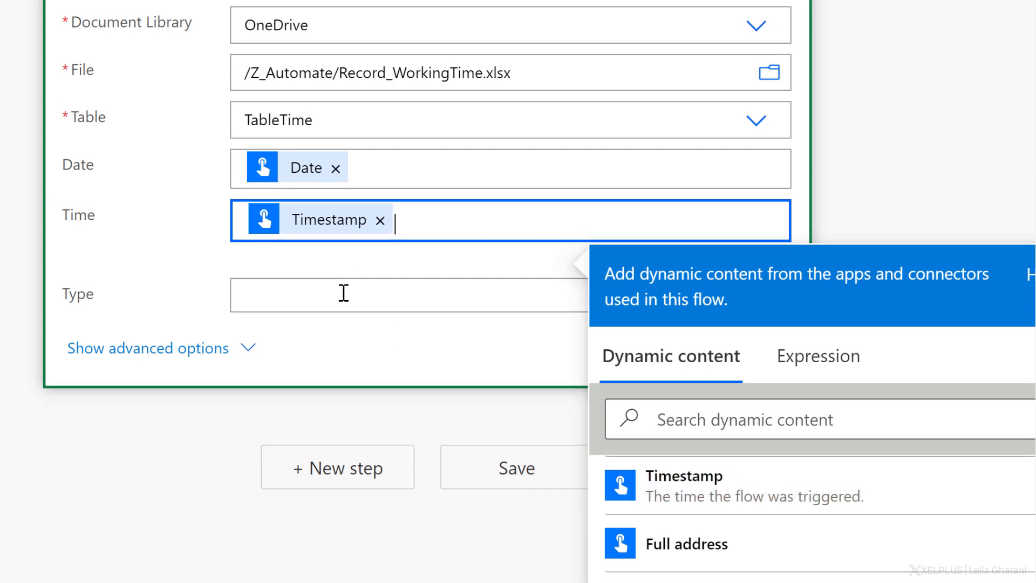
Fill the Type column with the trigger's Start? value.
click(342, 296)
scroll(347, 355, up, 2)
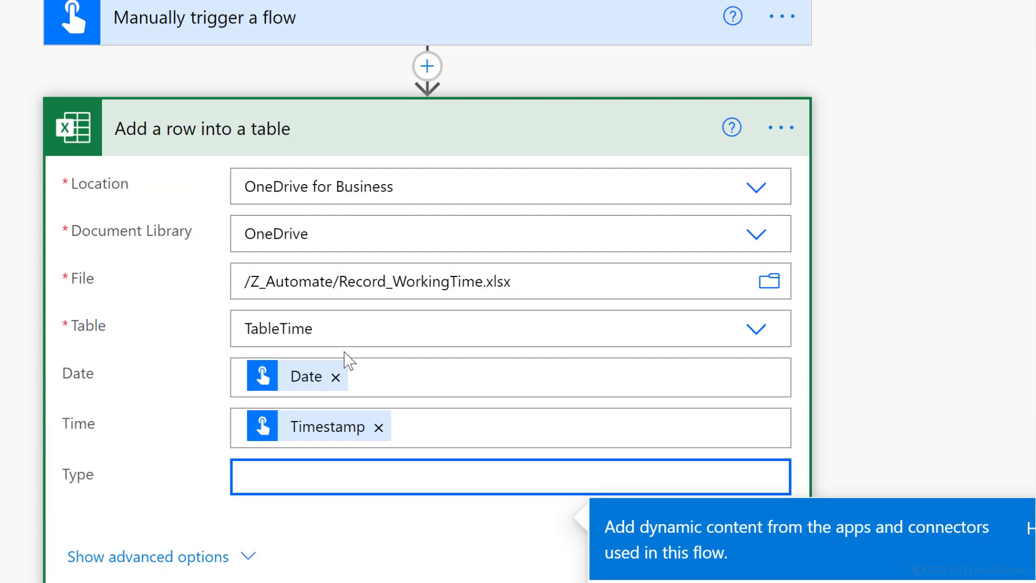
click(268, 25)
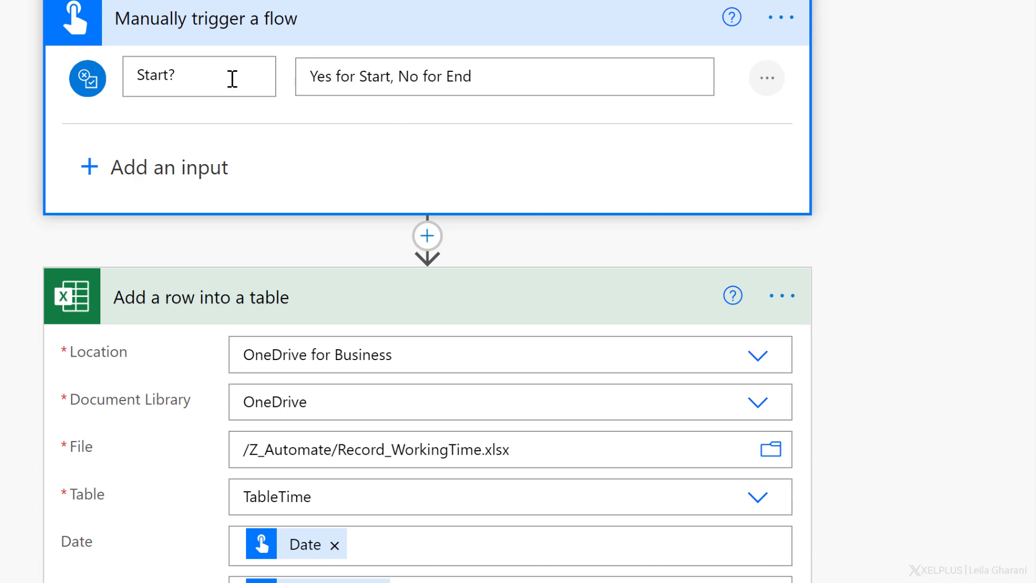
scroll(358, 524, down, 1)
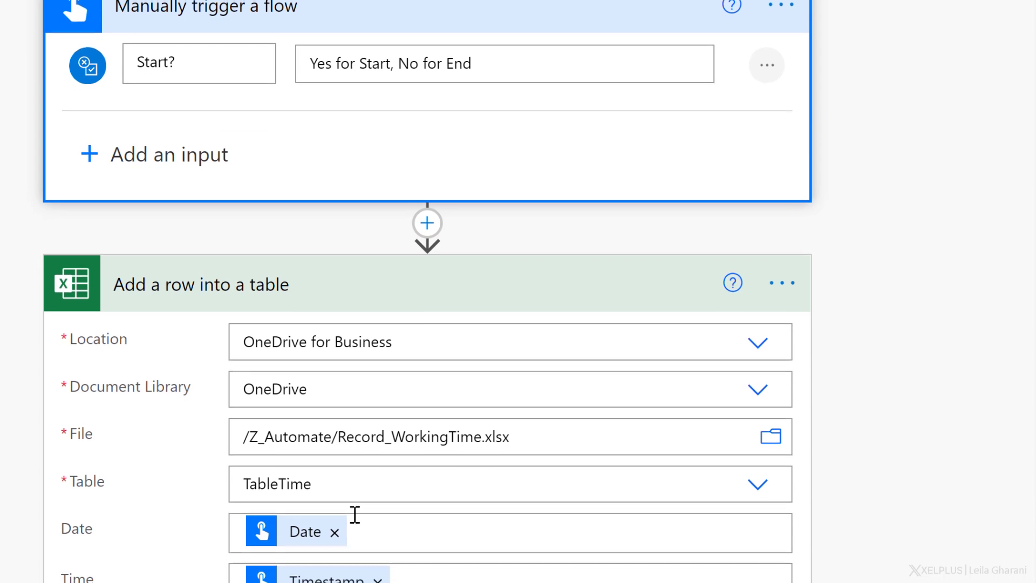
scroll(357, 523, down, 4)
click(339, 392)
scroll(701, 475, down, 6)
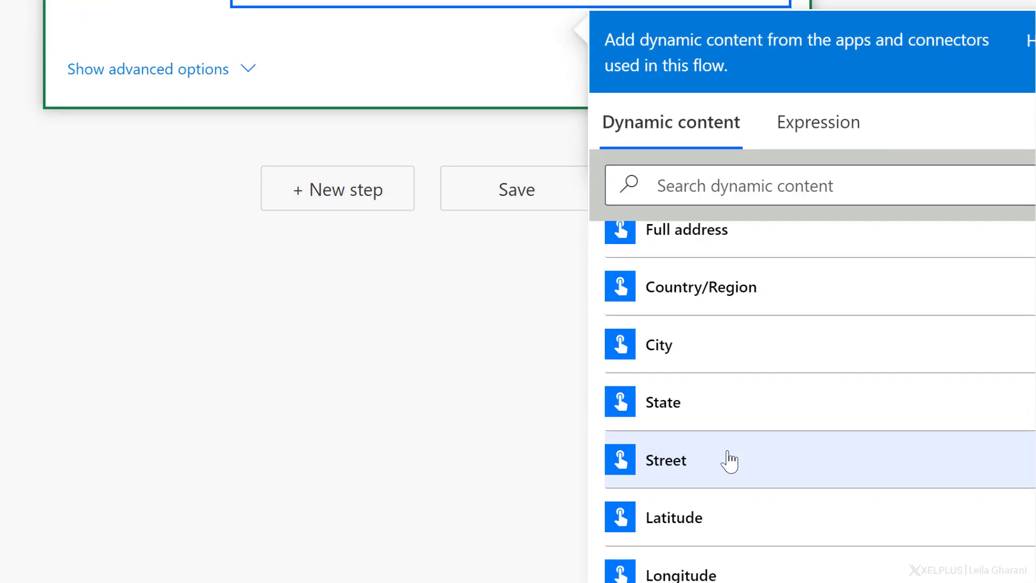
scroll(723, 451, down, 2)
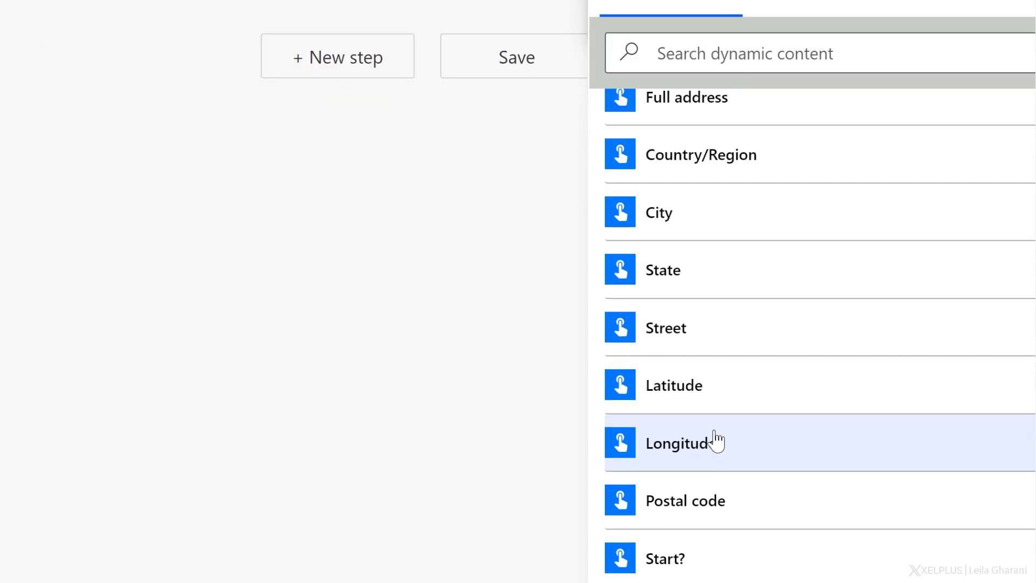
click(680, 561)
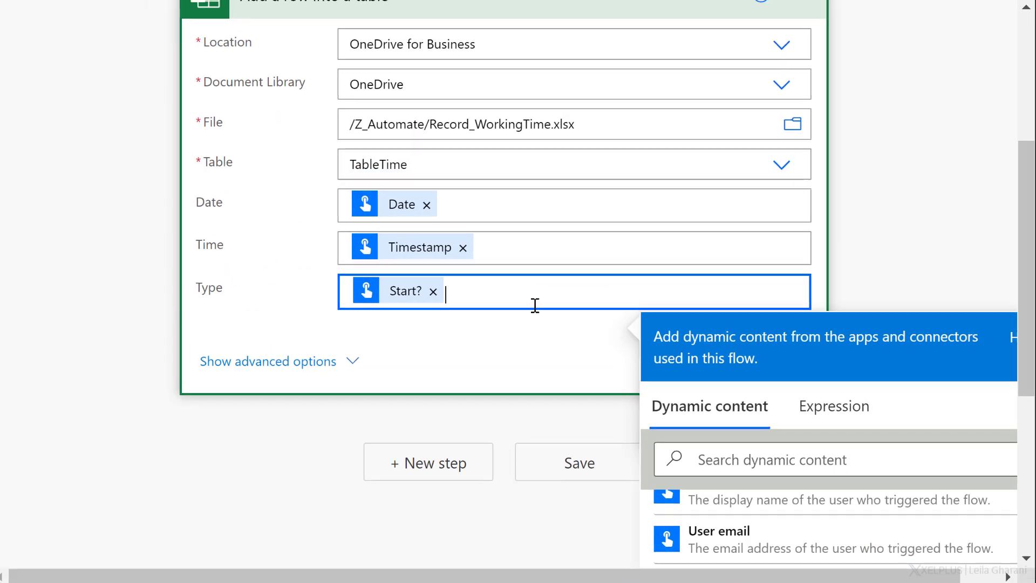
click(555, 348)
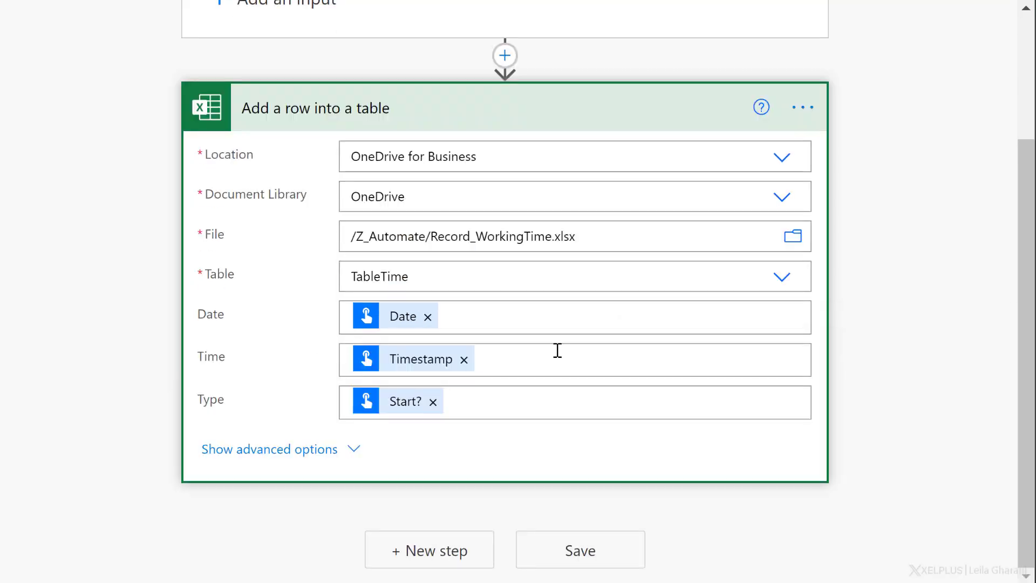
Save the Record Working Hours flow, then close the Test panel without running a test.
click(580, 553)
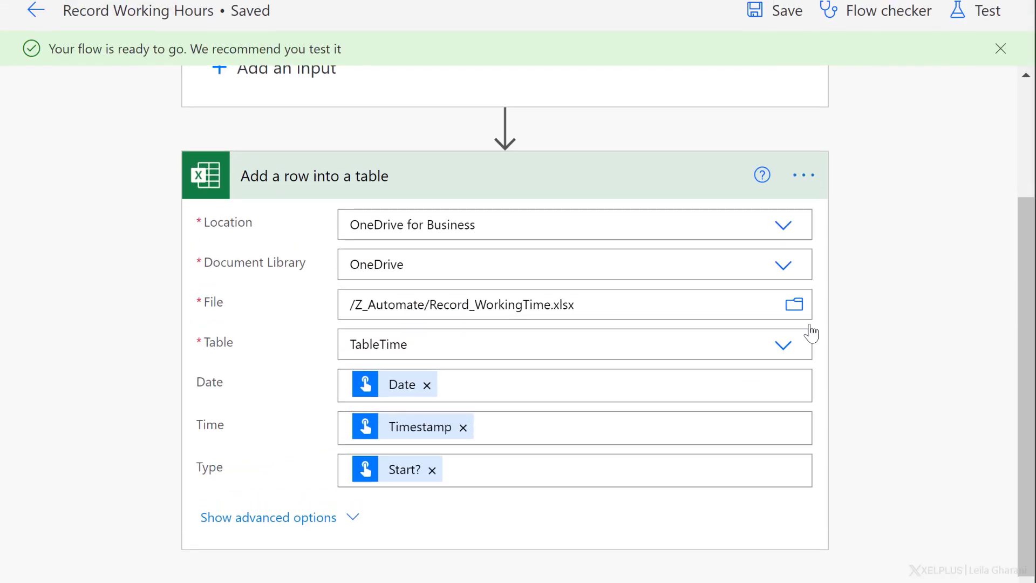
click(971, 32)
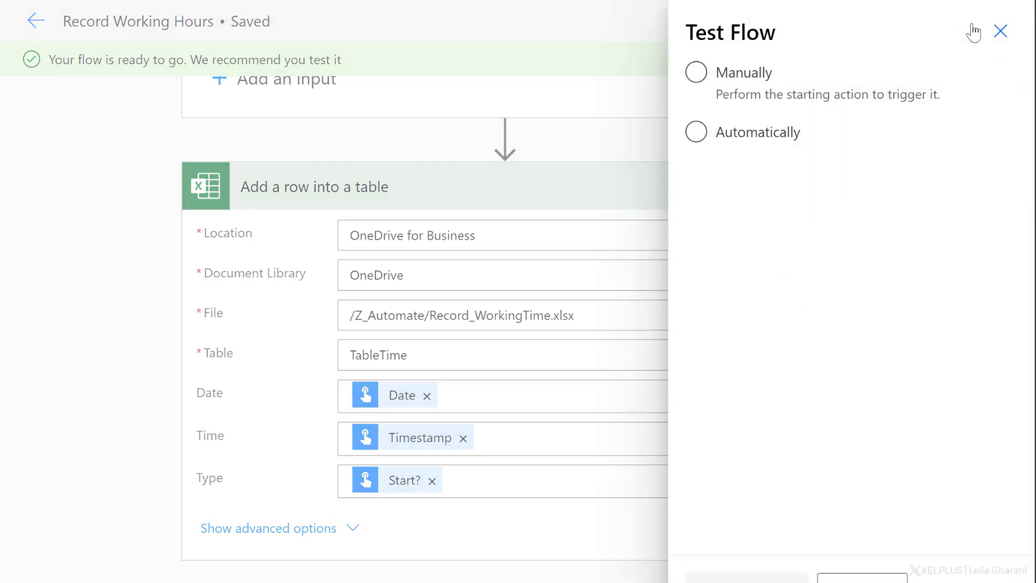
click(775, 88)
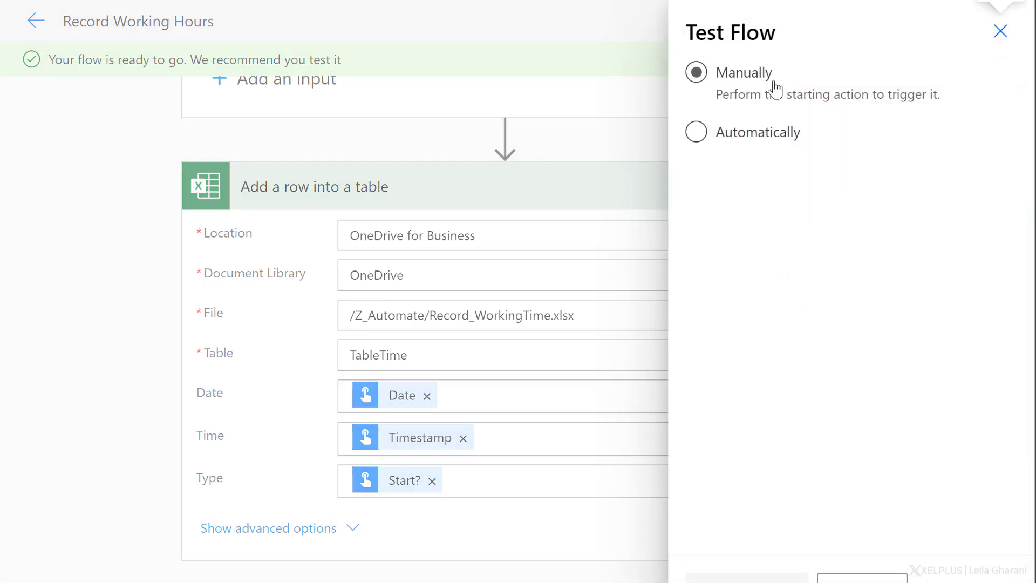
click(1000, 31)
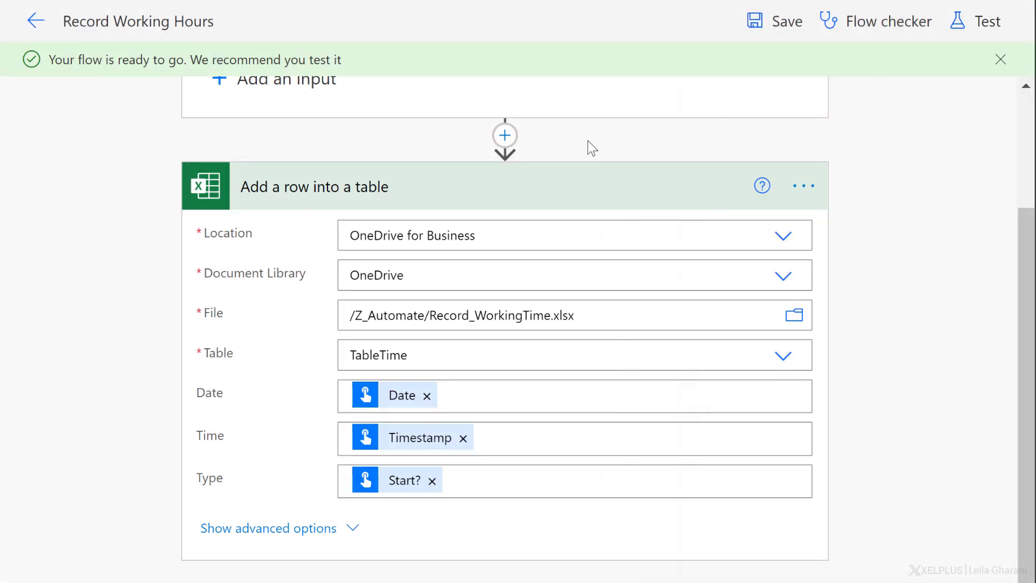
scroll(583, 151, up, 3)
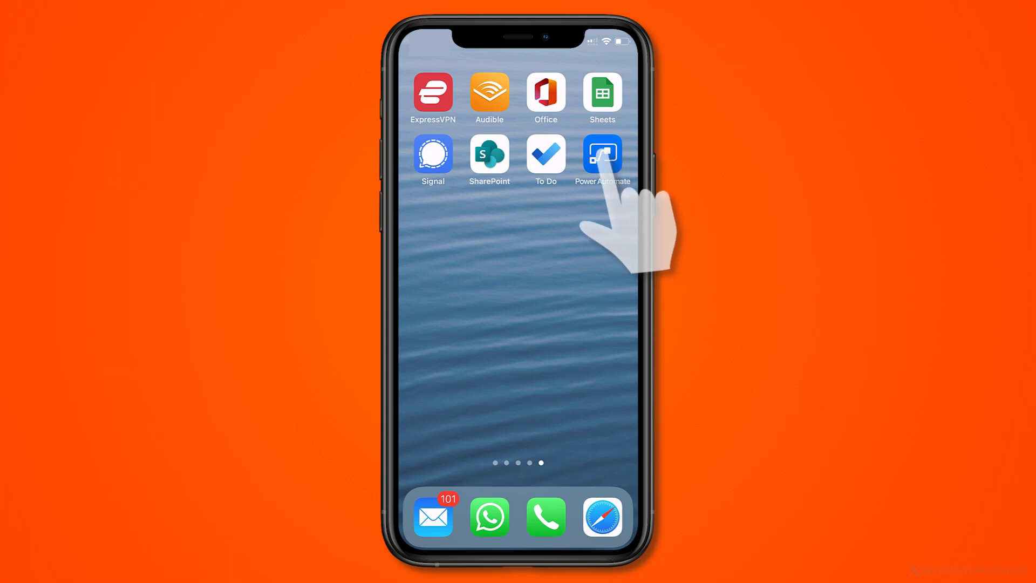
Run Record Working Hours from the mobile app's Buttons list, answering Yes to Start?
click(602, 156)
click(518, 513)
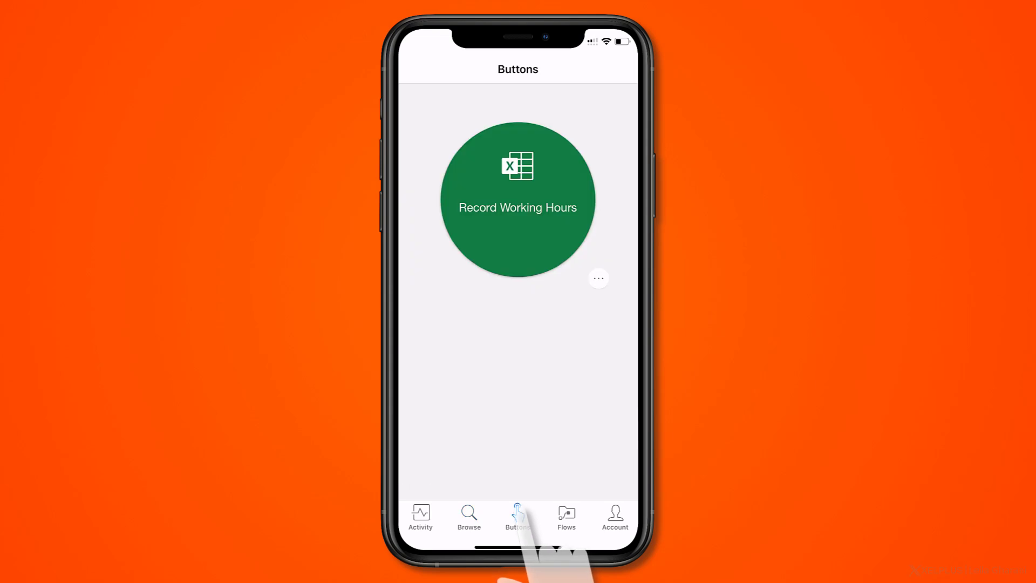
click(518, 223)
click(628, 115)
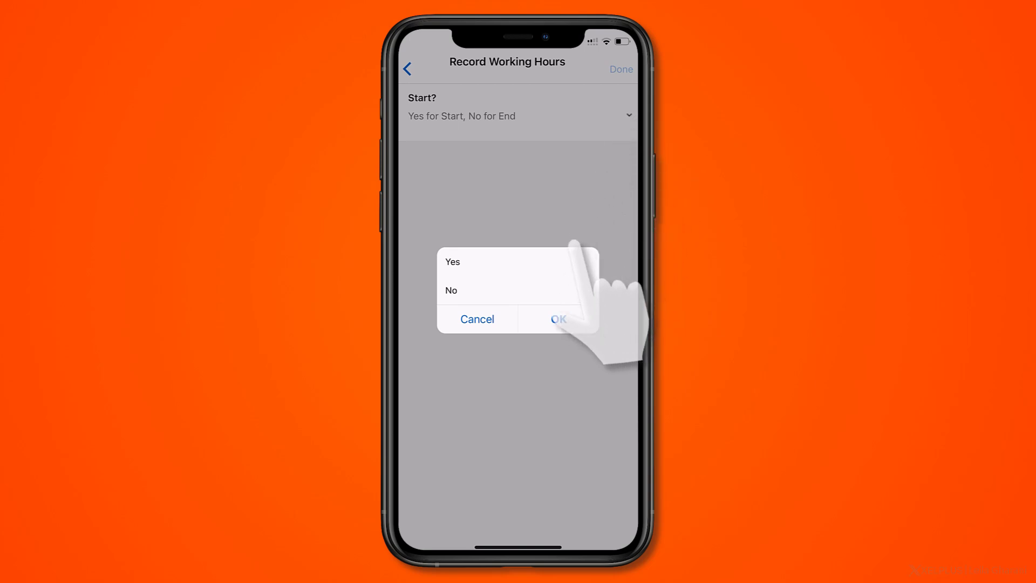
click(569, 261)
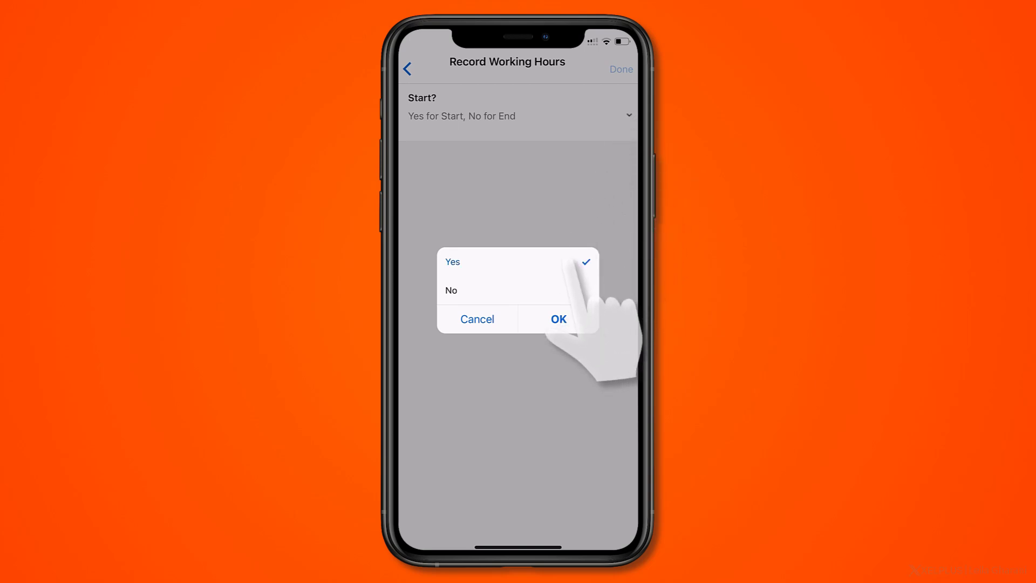
click(561, 319)
click(620, 69)
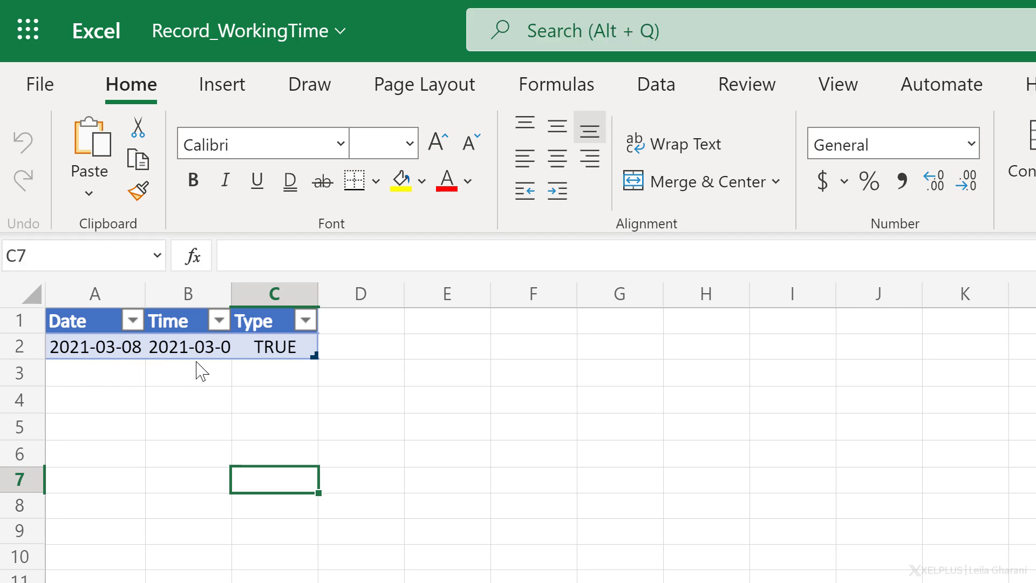
Widen column B (Time) to read the new row whose Type is TRUE.
drag(231, 291, 387, 324)
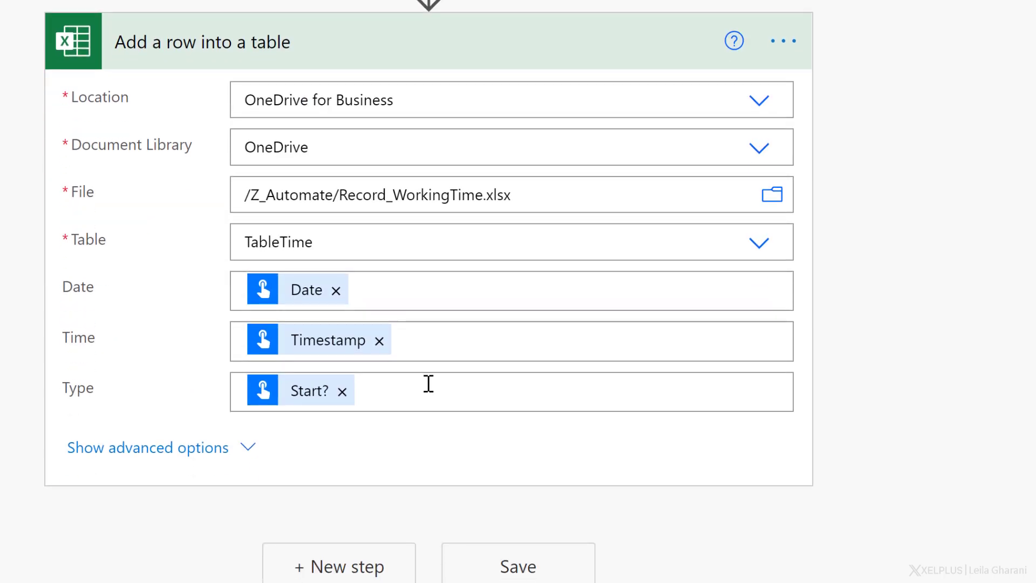
Replace the Type value with the expression if(triggerBody()['boolean'],'Start','End'), removing the Start? token.
click(427, 399)
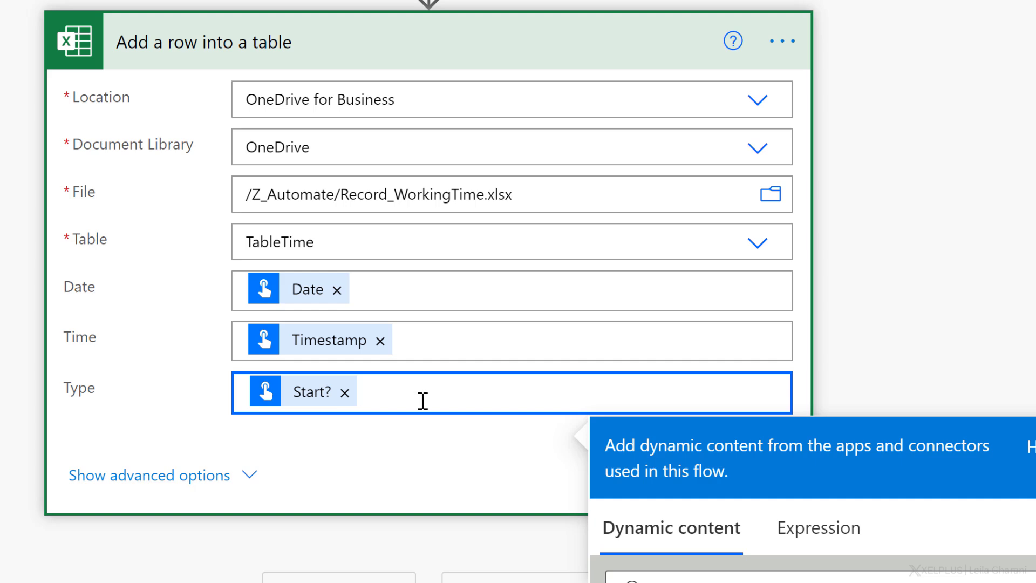
scroll(479, 427, down, 3)
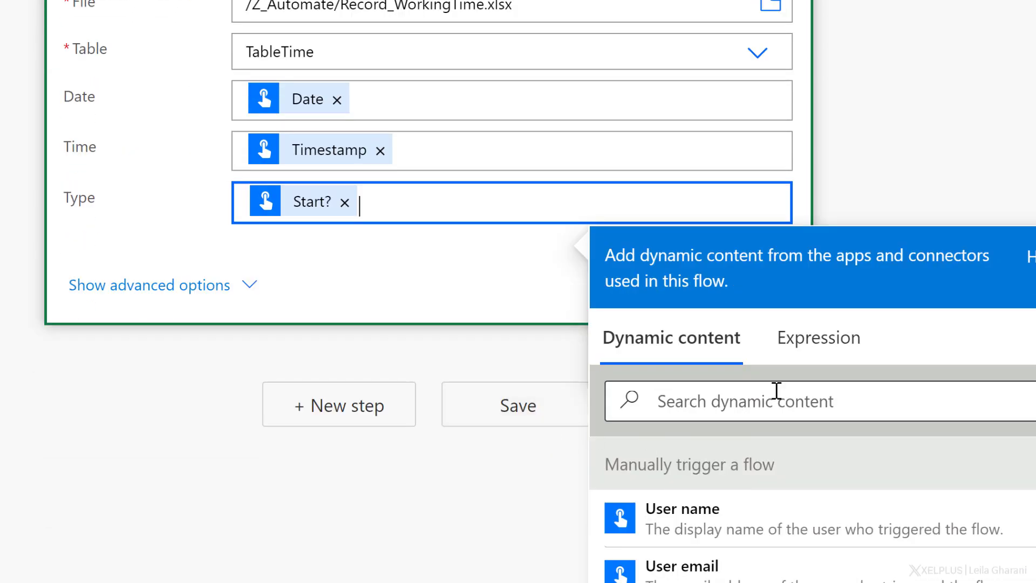
click(813, 349)
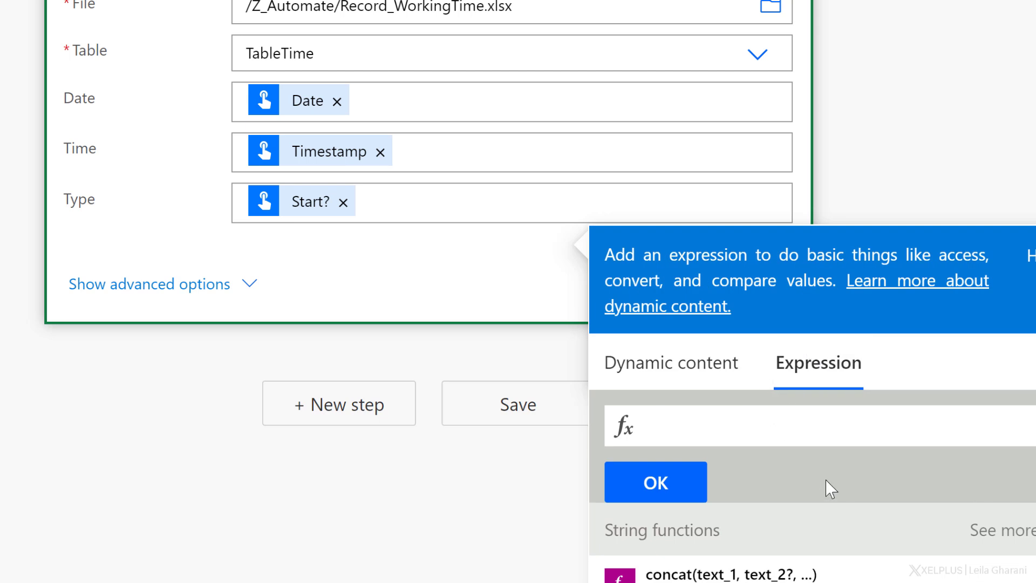
text(if()
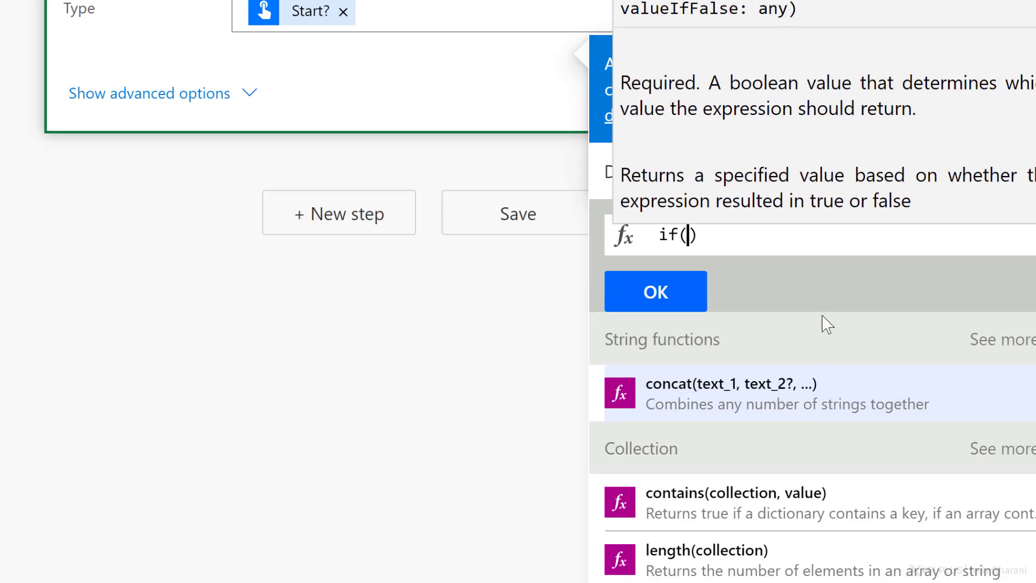
click(690, 235)
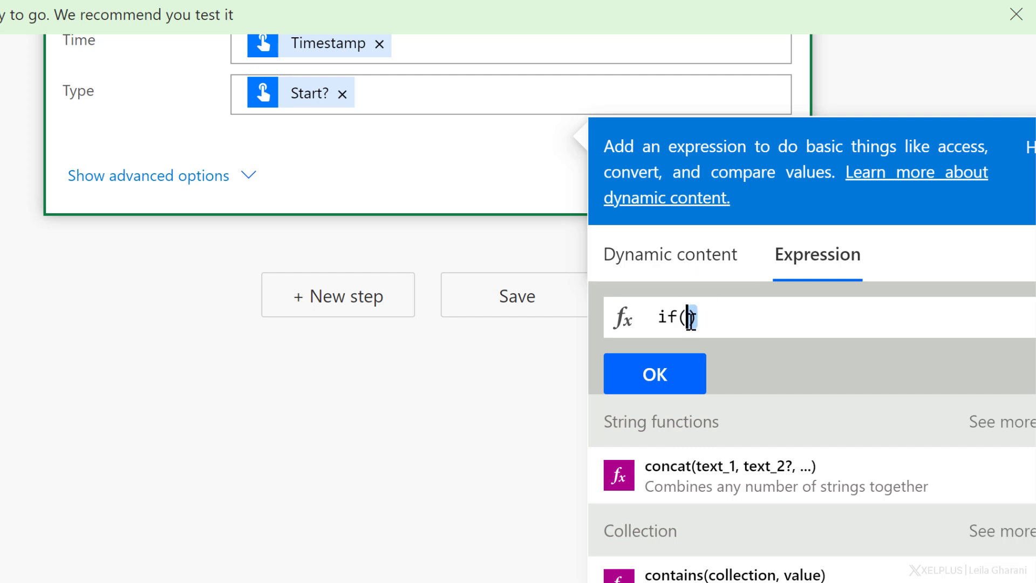
click(669, 243)
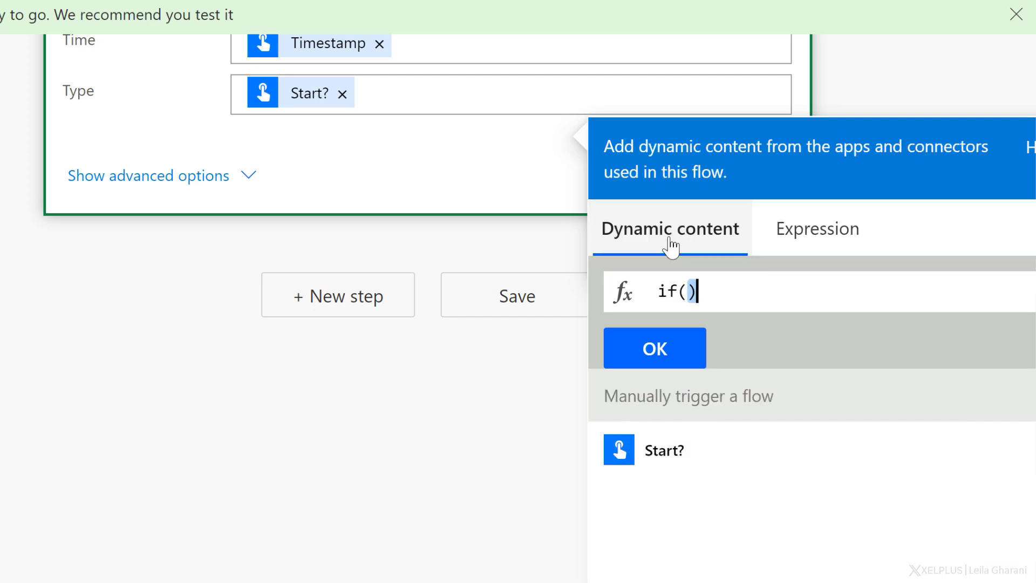
click(670, 455)
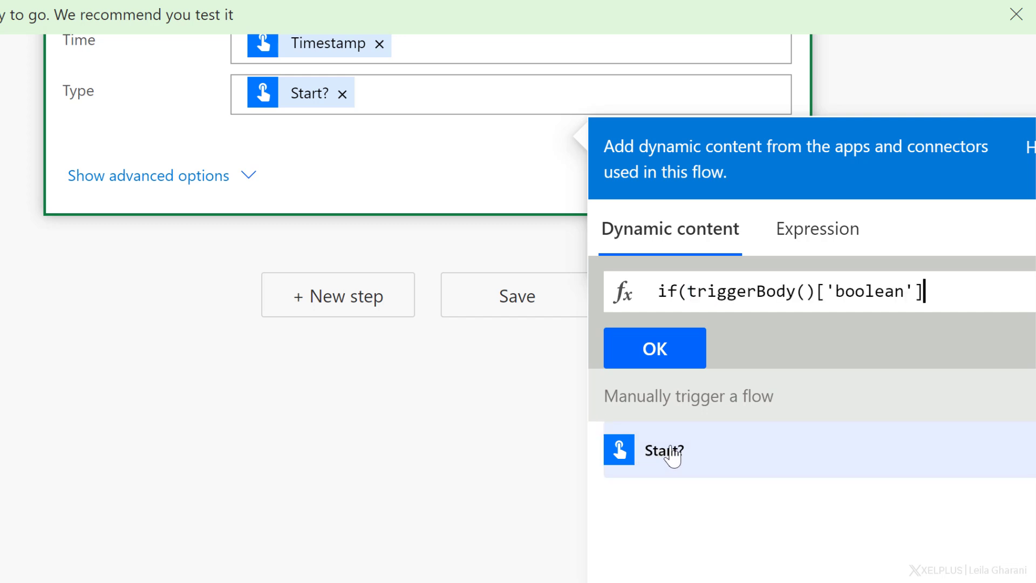
text(,)
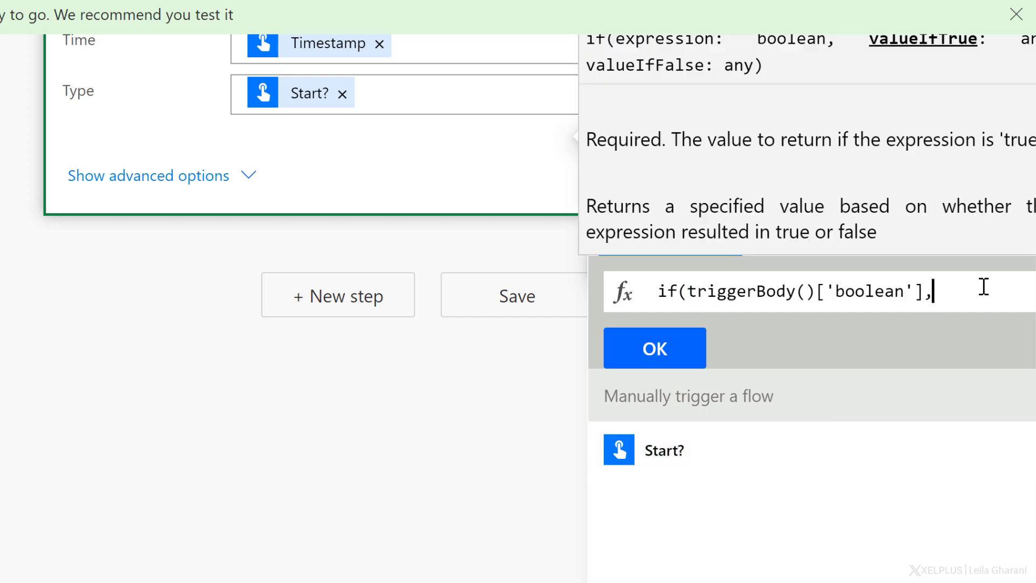
text('')
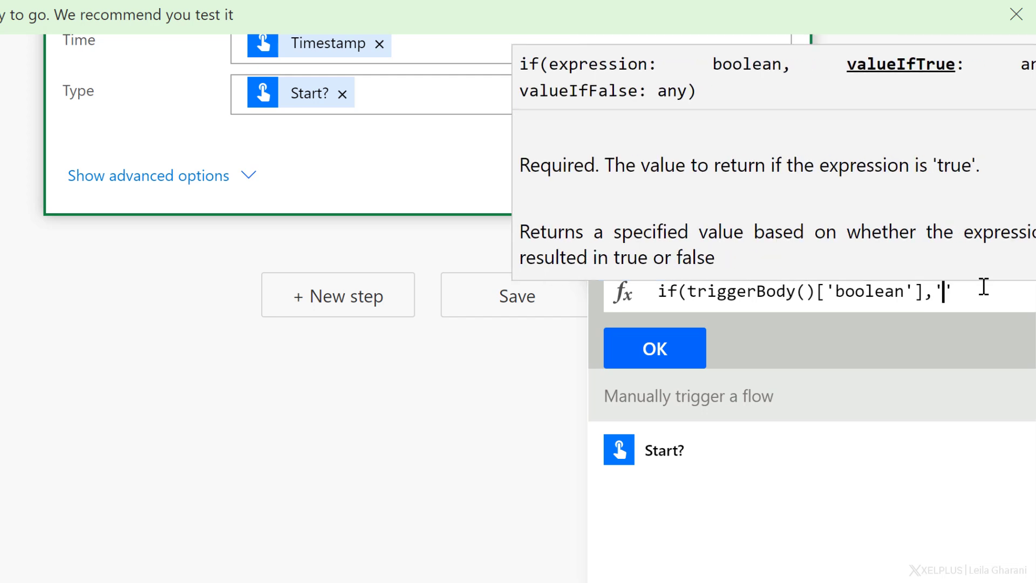
text(Start)
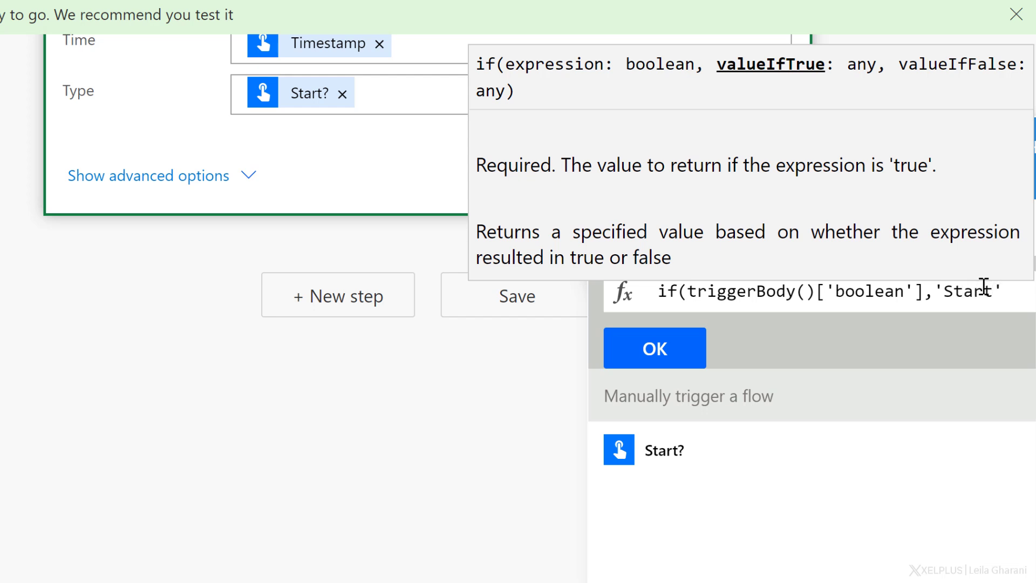
text(,'End'))
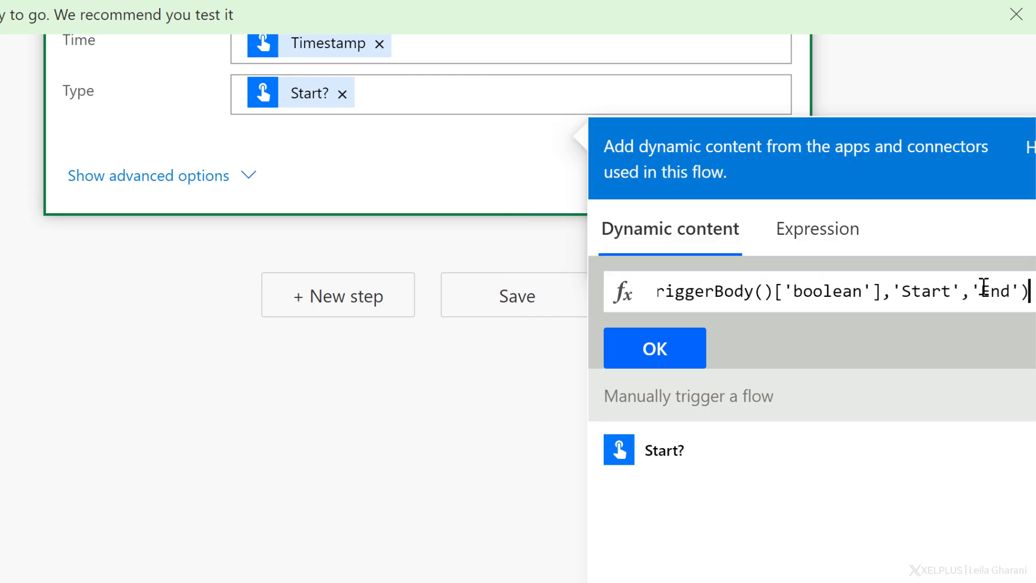
click(659, 352)
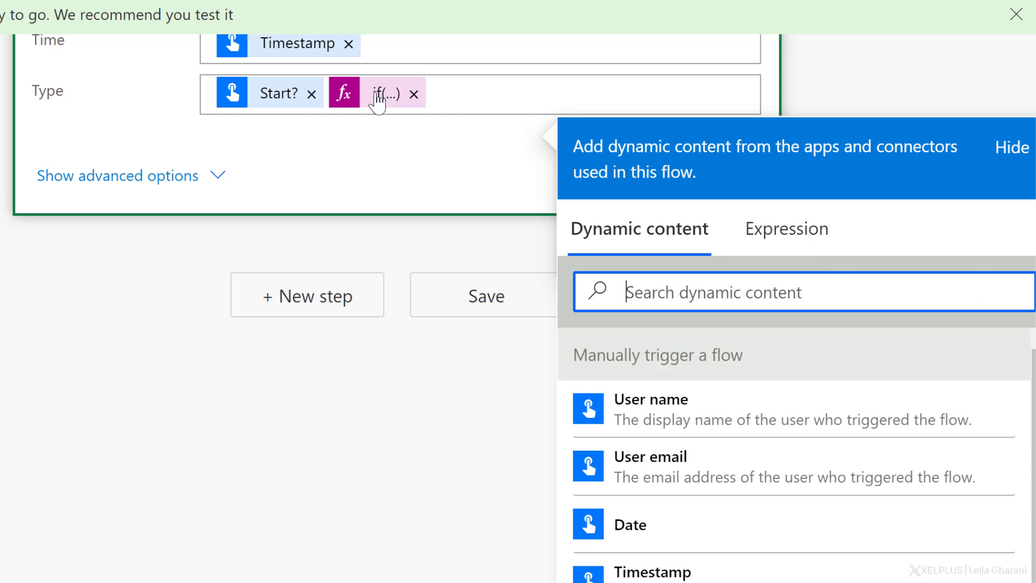
click(312, 94)
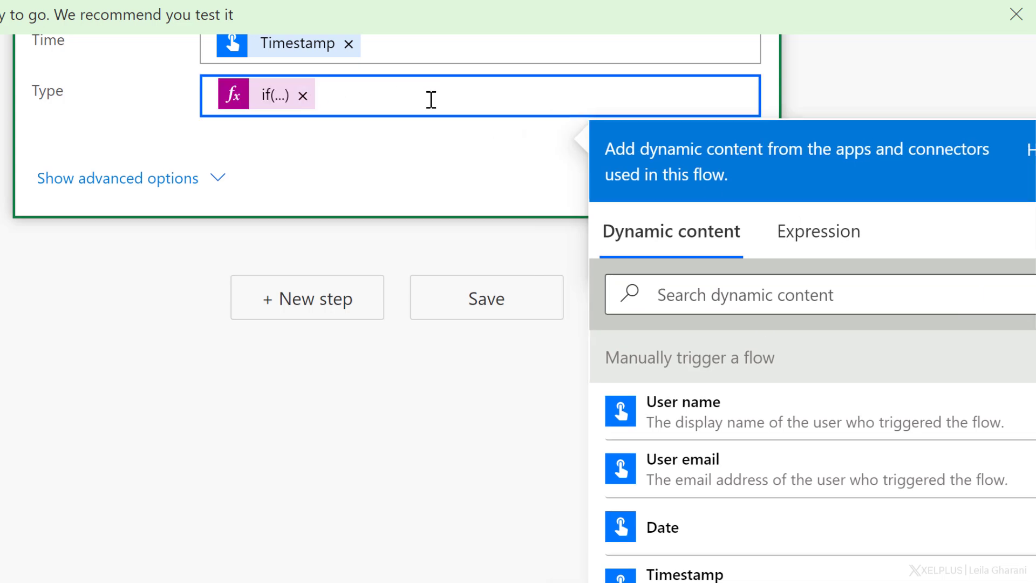
scroll(419, 248, up, 3)
Begin a formatDateTime( expression for the Time field and show the trigger's dynamic values.
click(401, 234)
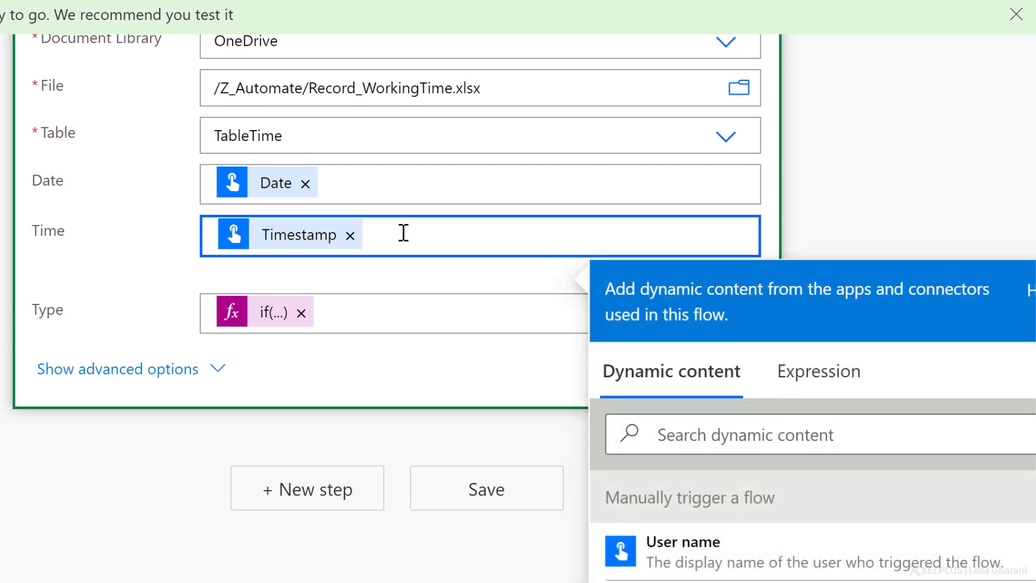
click(811, 385)
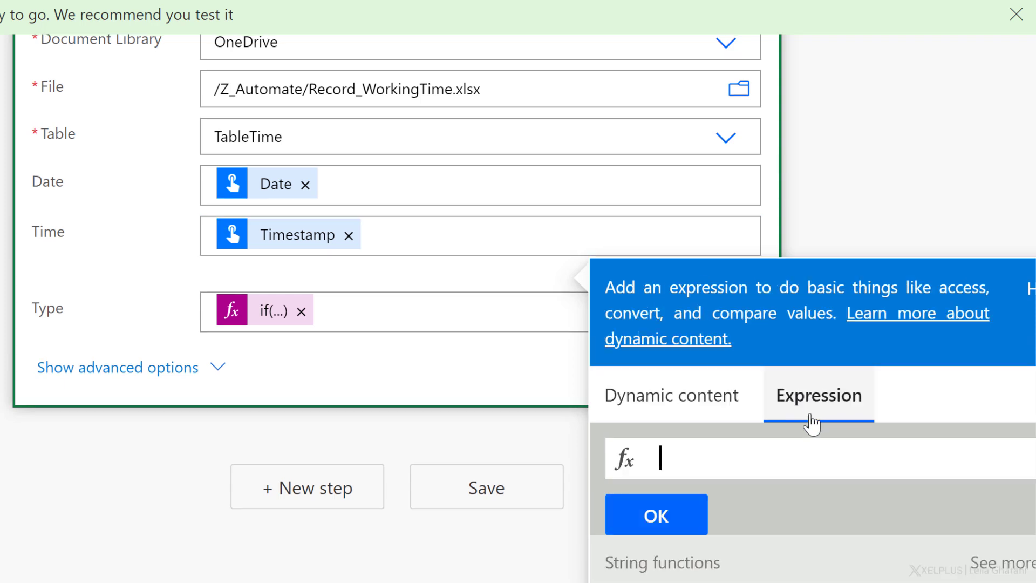
text(format)
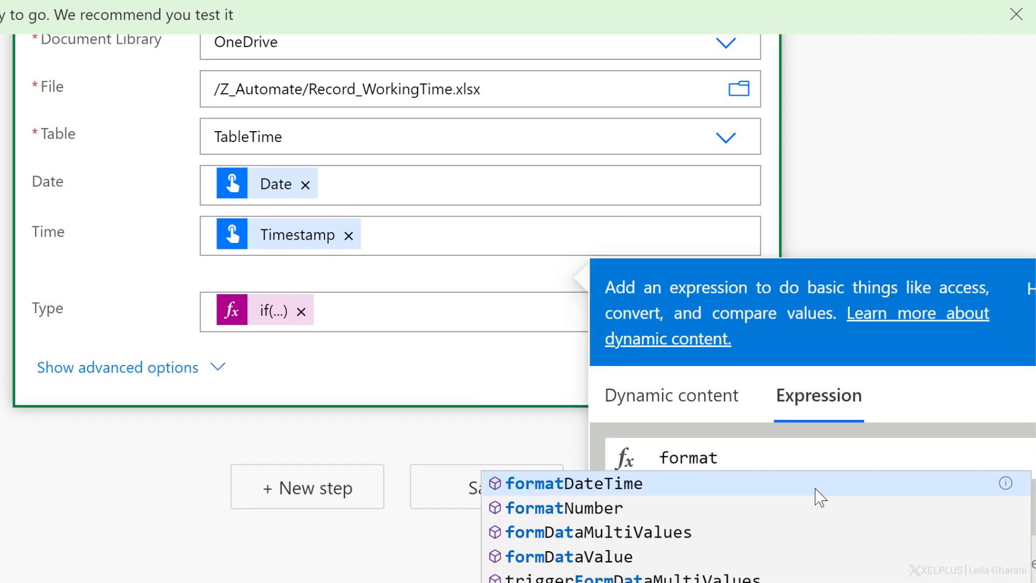
click(567, 486)
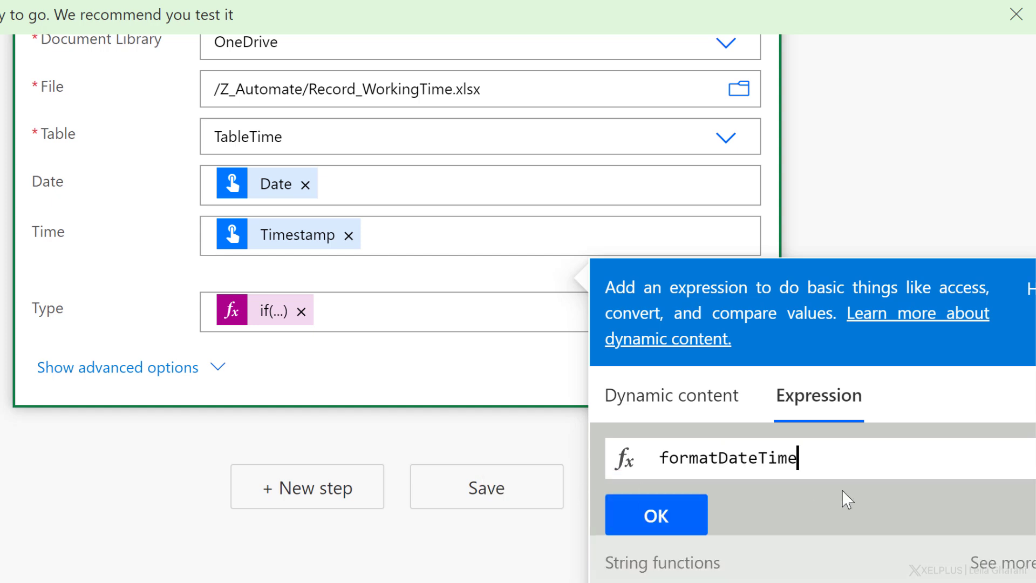
text(()
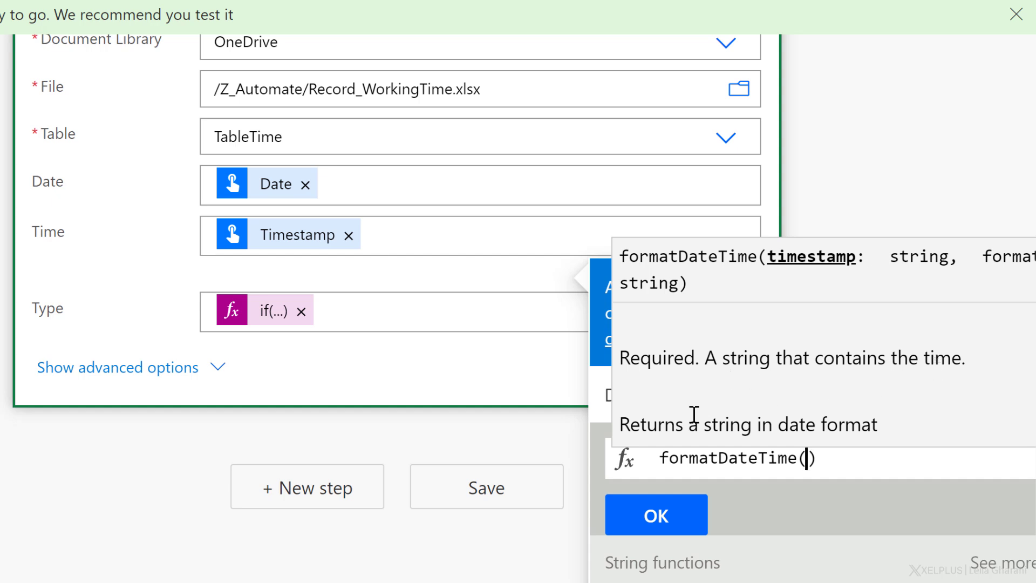
click(836, 463)
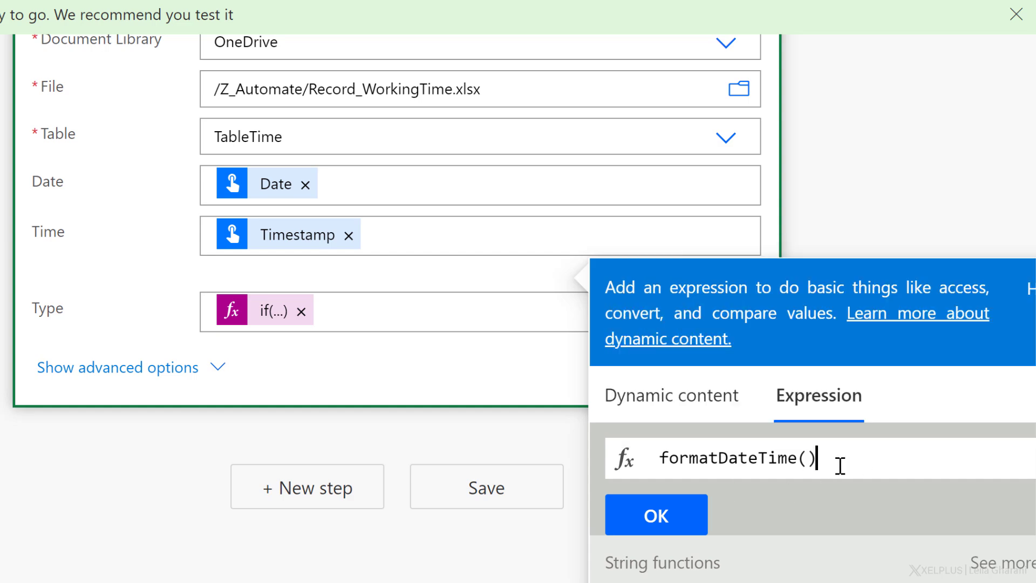
click(719, 415)
scroll(780, 558, down, 4)
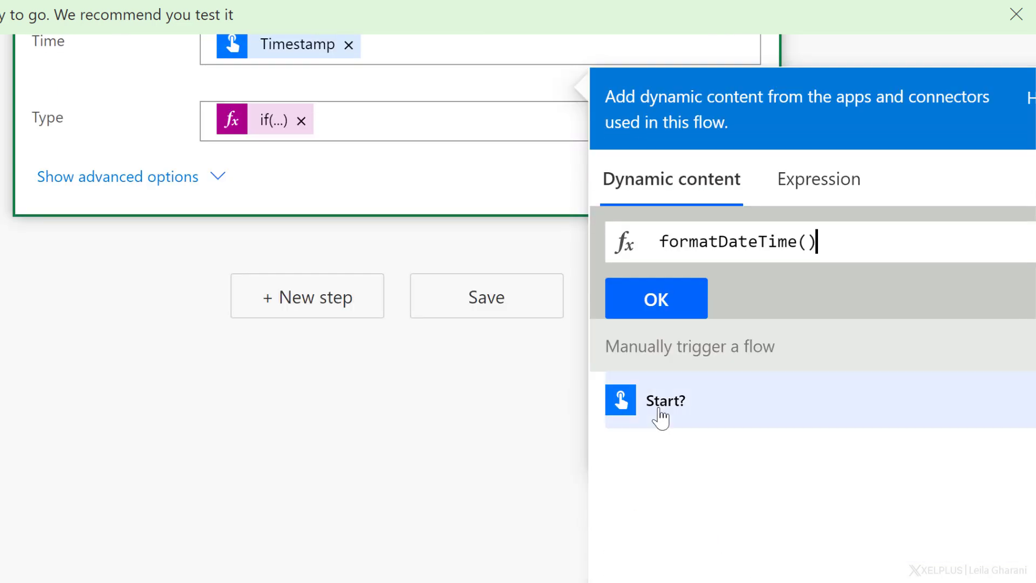
scroll(428, 321, up, 4)
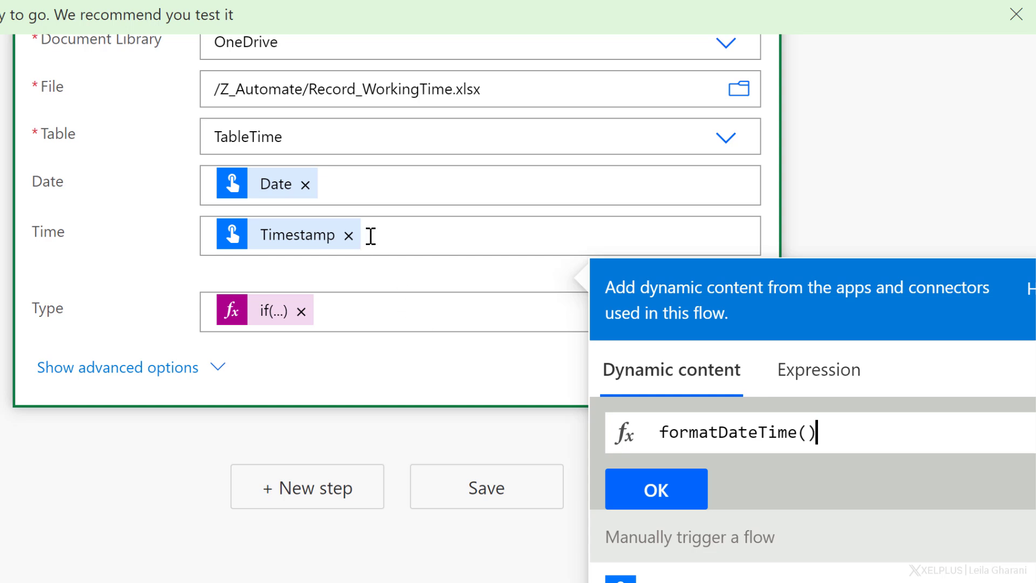
Check which trigger expressions the Date and Timestamp tokens hold.
click(454, 237)
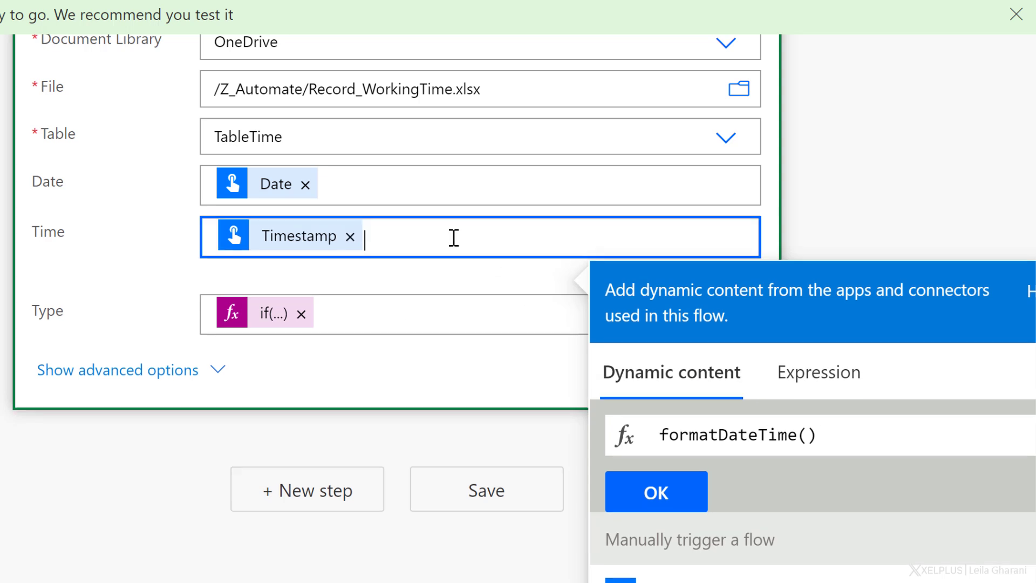
click(425, 308)
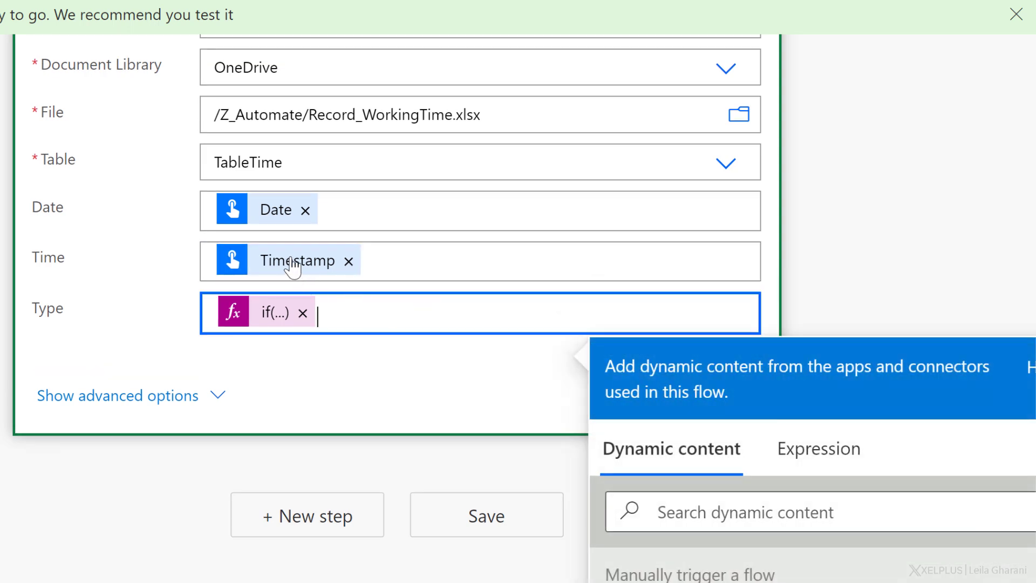
mouse_move(292, 265)
mouse_move(272, 212)
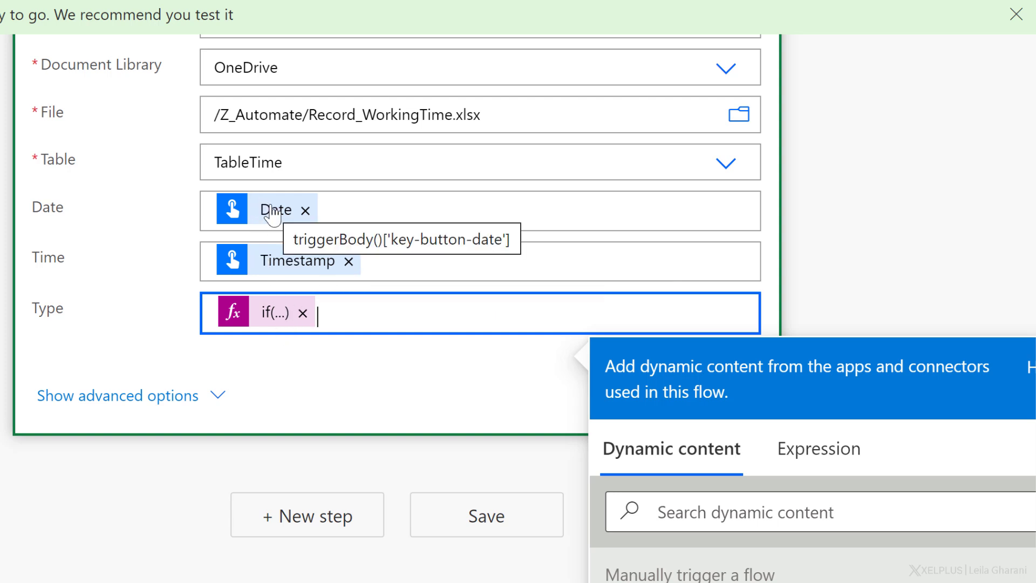
mouse_move(330, 268)
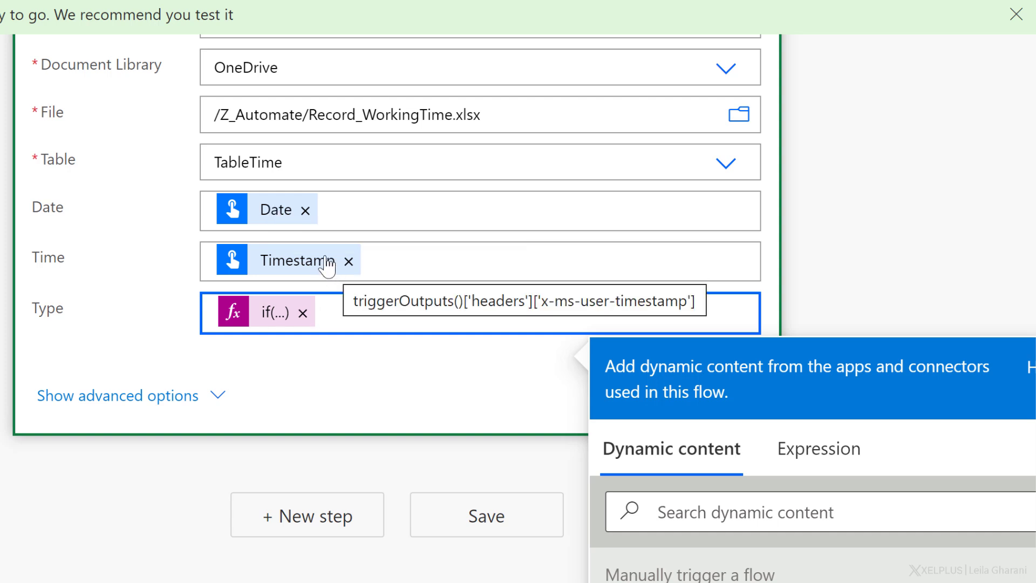
Copy triggerOutputs()['headers']['x-ms-user-timestamp'] from the Add a row step's Peek code view.
click(539, 266)
scroll(685, 189, up, 3)
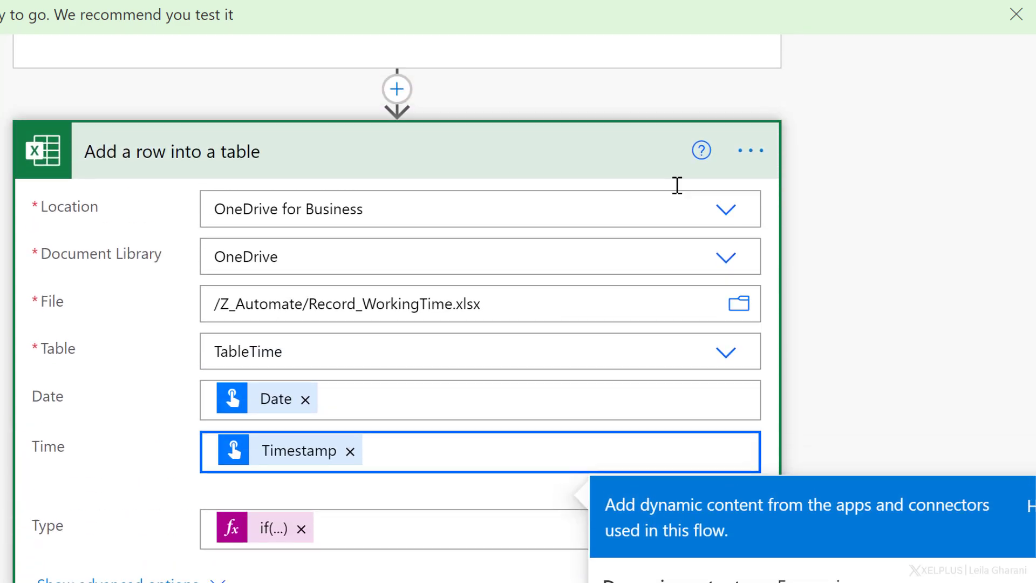
click(753, 153)
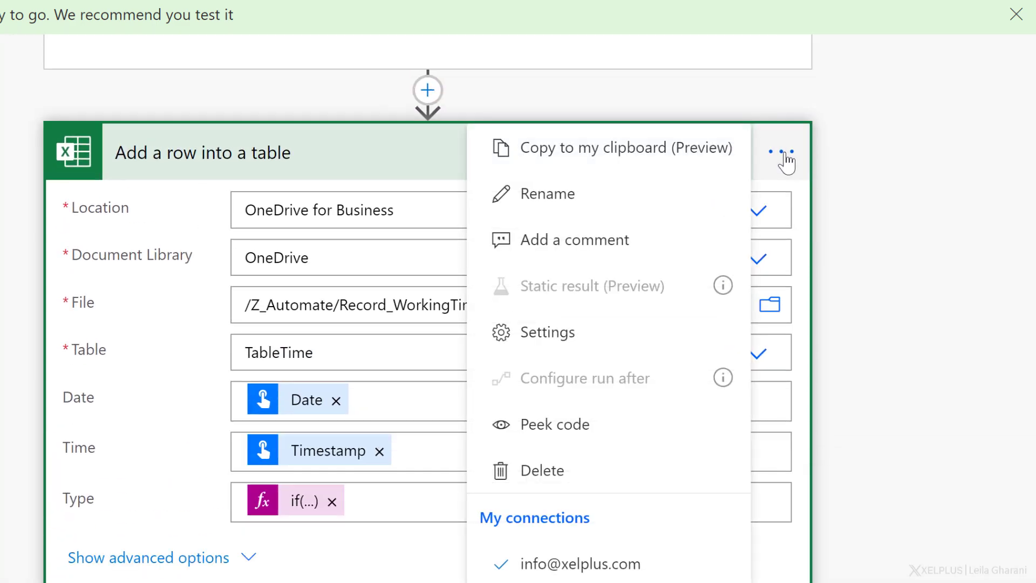
click(598, 432)
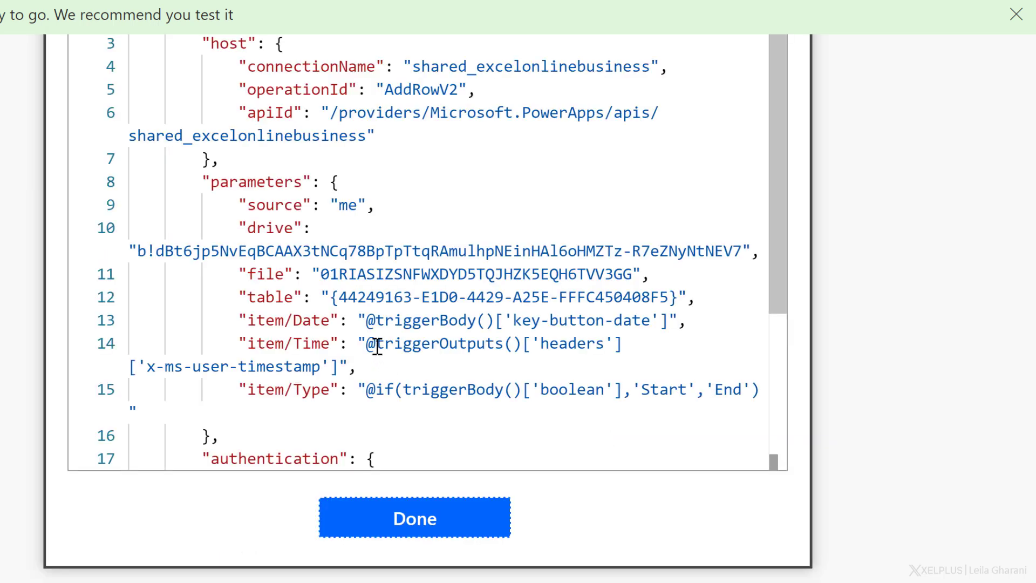
drag(376, 343, 339, 366)
key(ctrl+c)
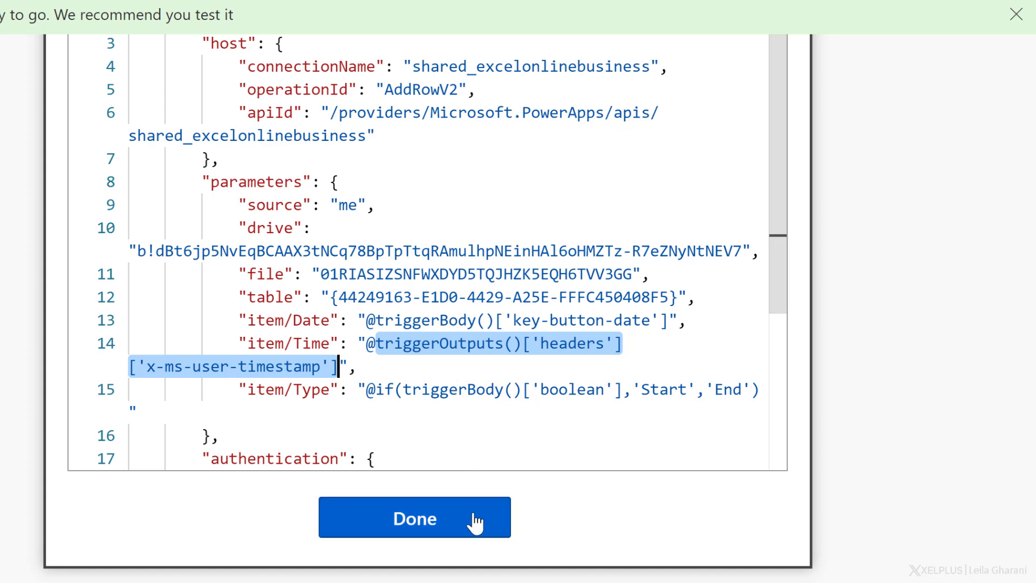
click(475, 518)
click(448, 432)
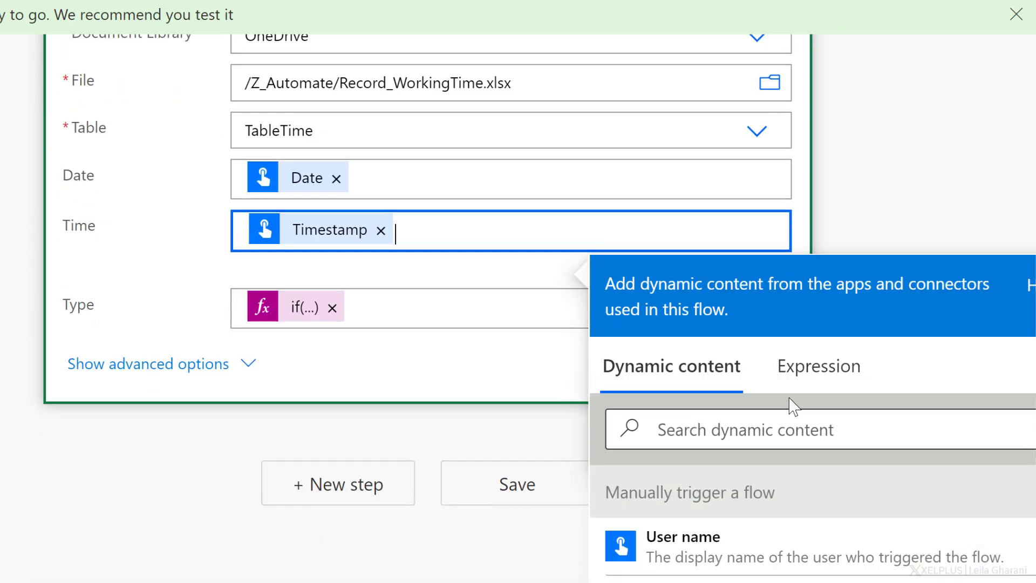
Set Time to formatDateTime(triggerOutputs()['headers']['x-ms-user-timestamp'],'hh:mm tt'), replacing the Timestamp token.
click(795, 369)
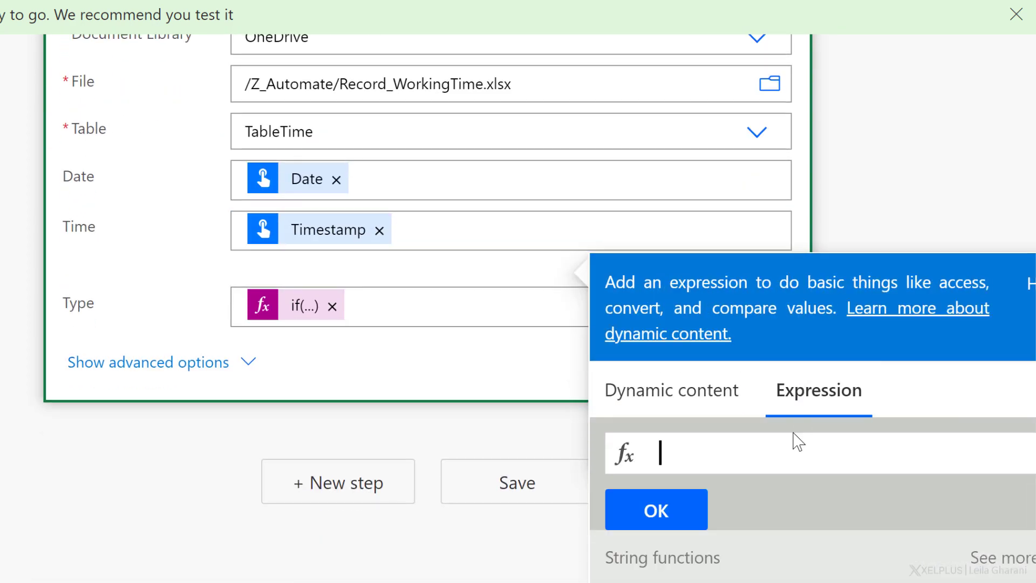
text(format)
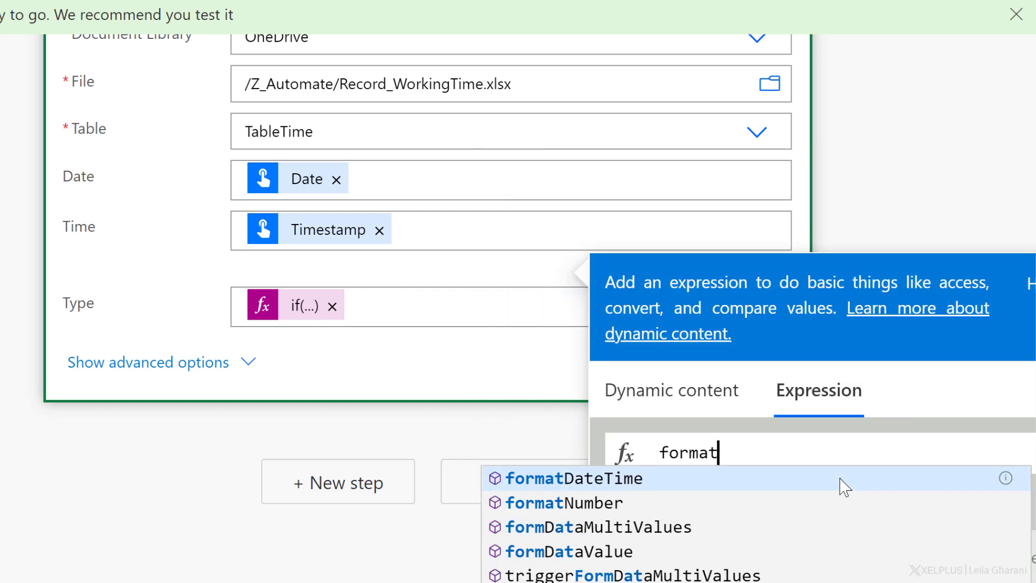
click(827, 485)
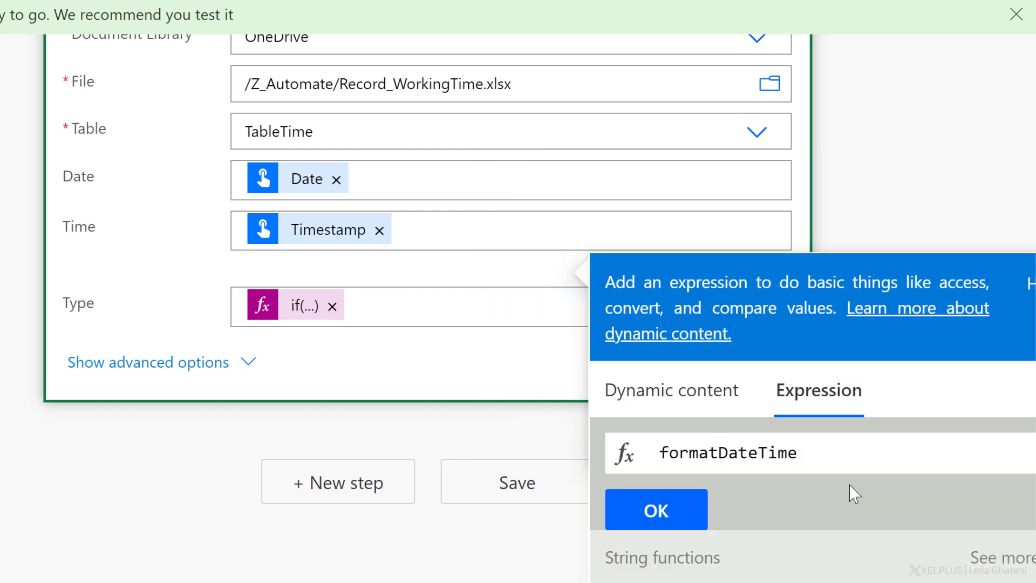
text(()
key(ctrl+v)
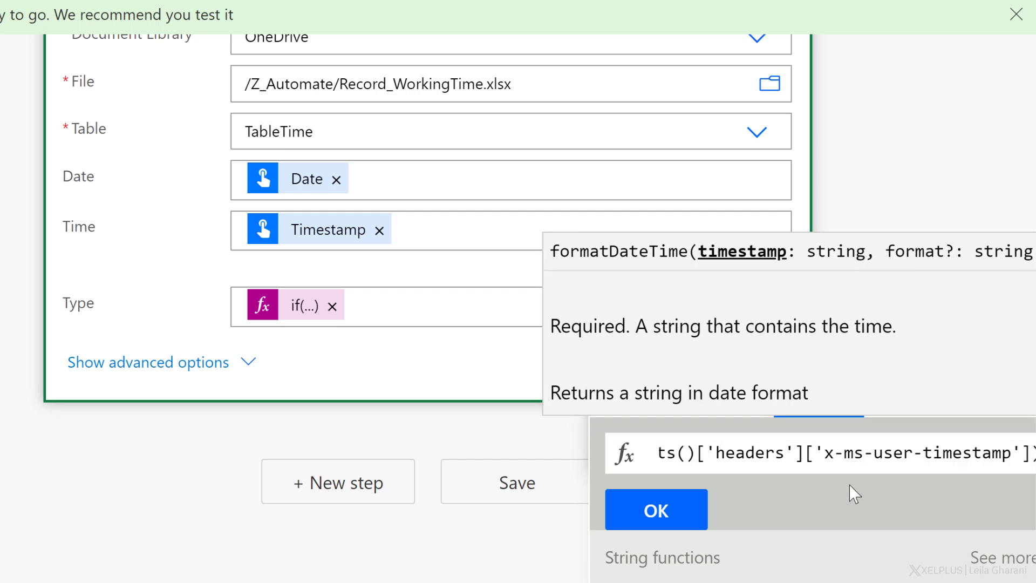
text(,)
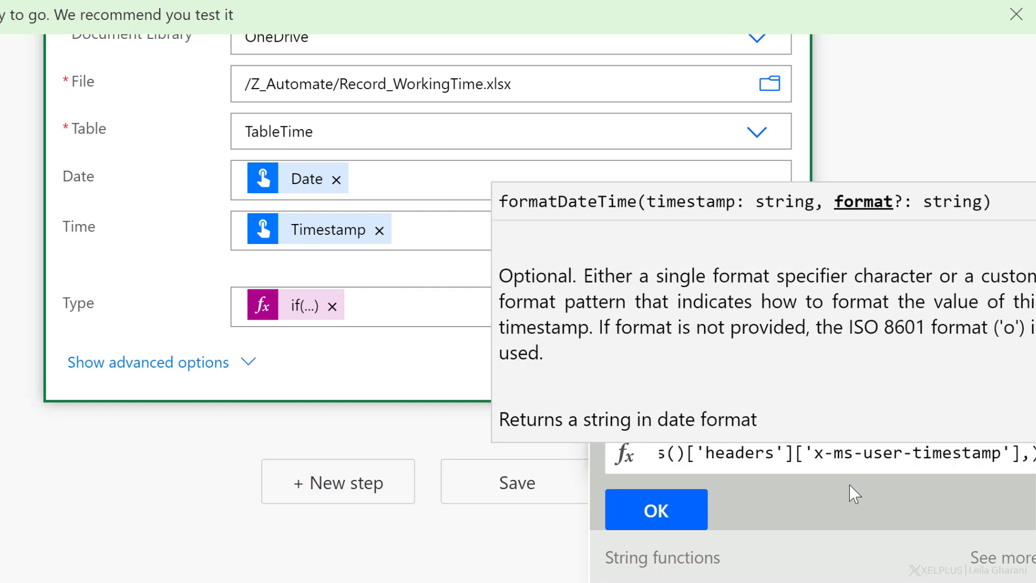
text(')
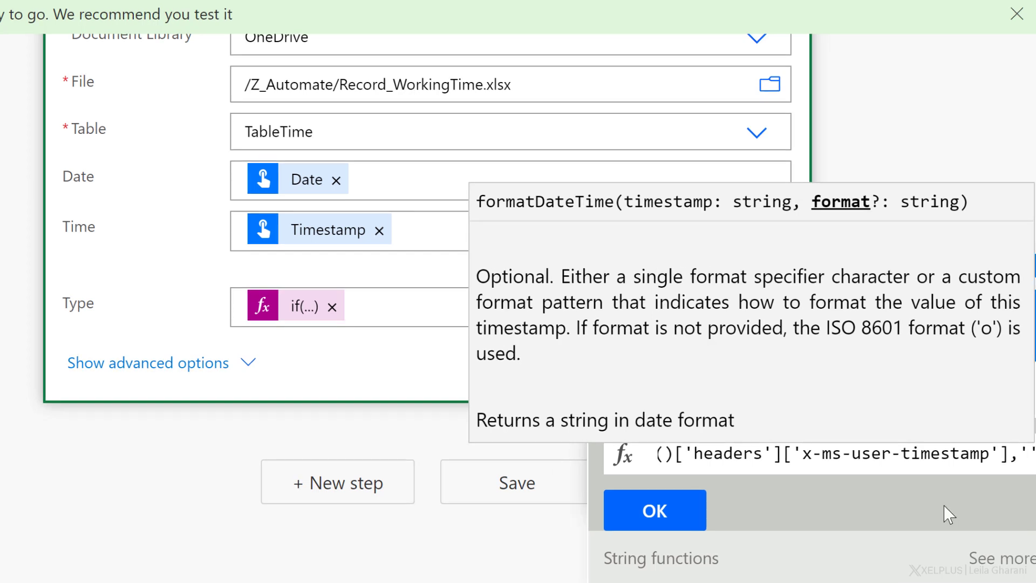
text(hh)
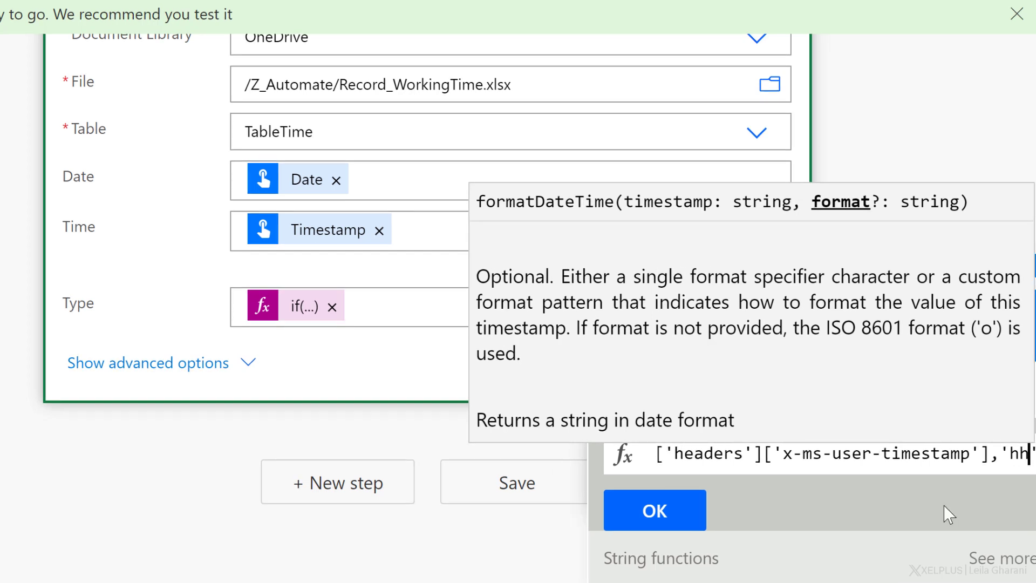
text(:mm tt'))
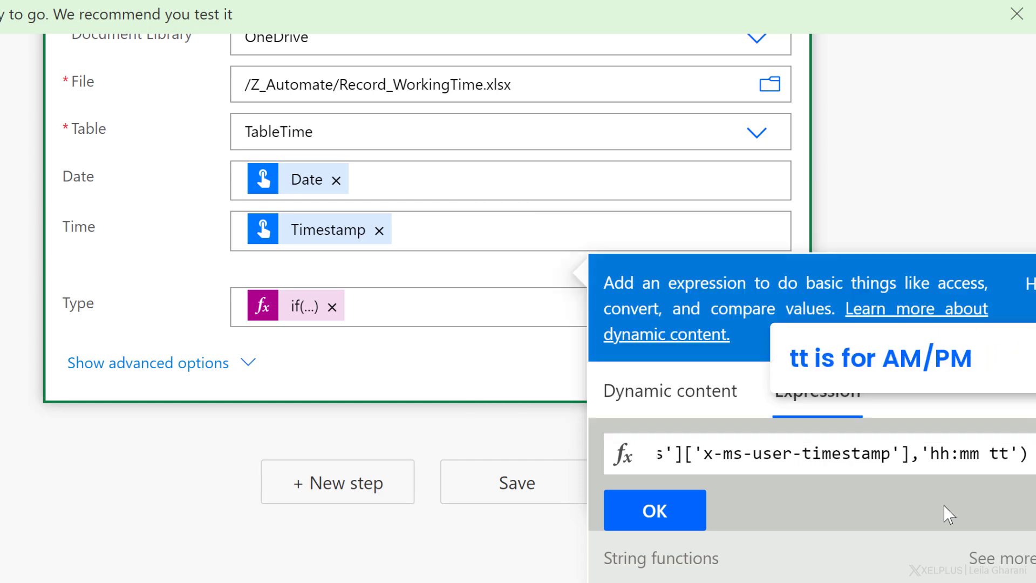
click(674, 513)
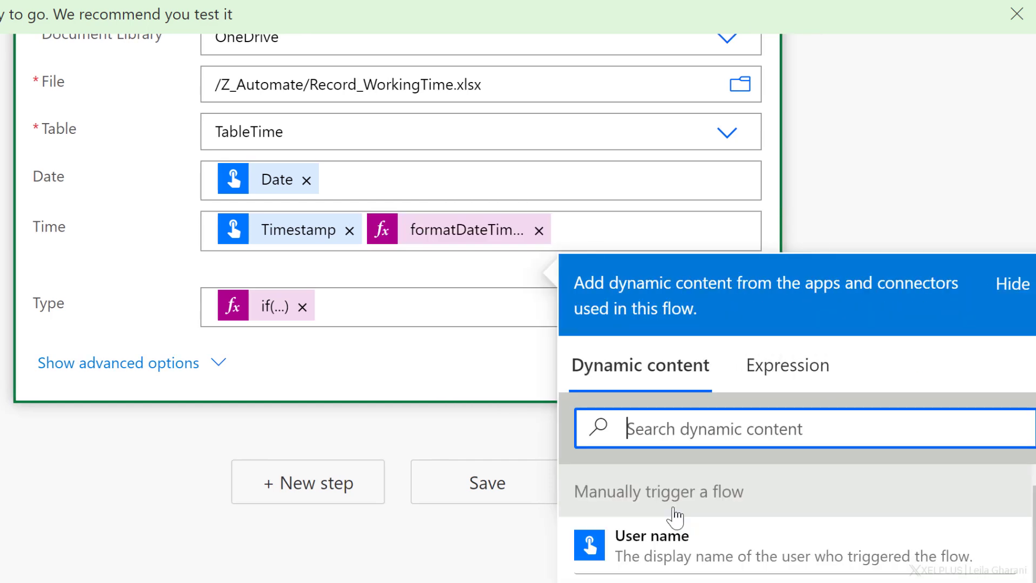
click(349, 232)
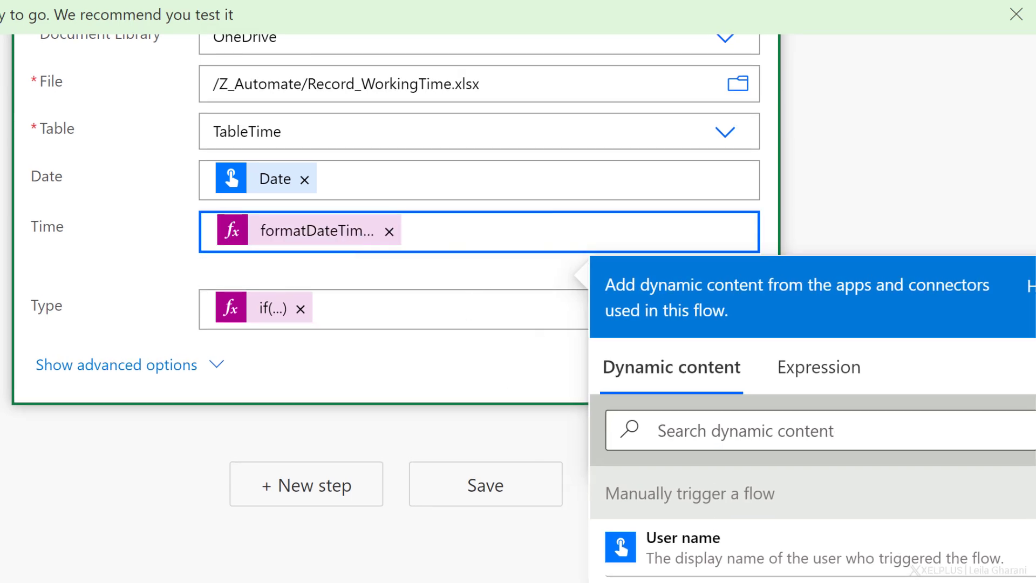
Save and test-run the Record Working Hours flow with Start? left off.
click(500, 491)
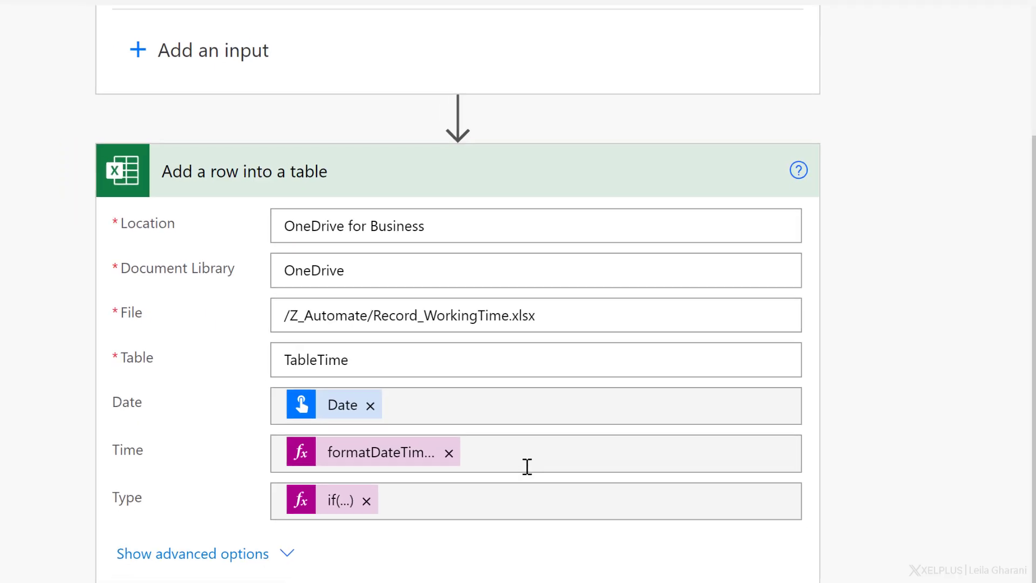
scroll(663, 424, up, 2)
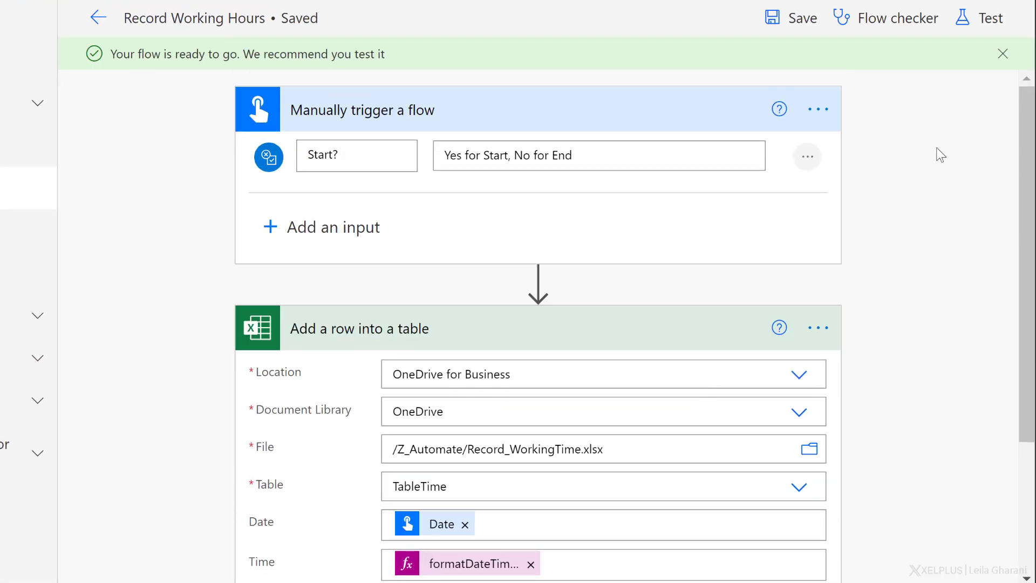
click(967, 16)
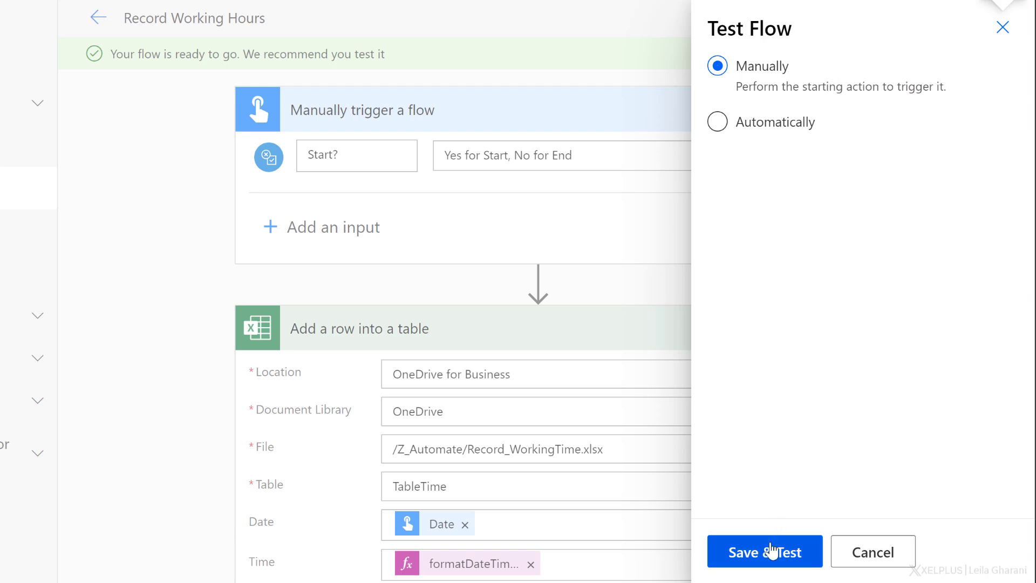
click(771, 551)
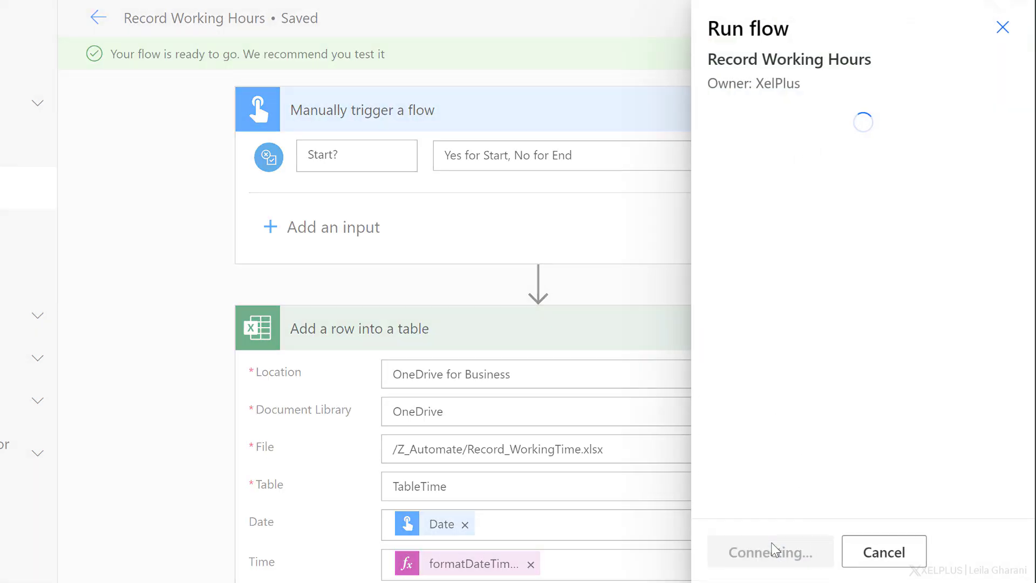
click(735, 157)
click(720, 158)
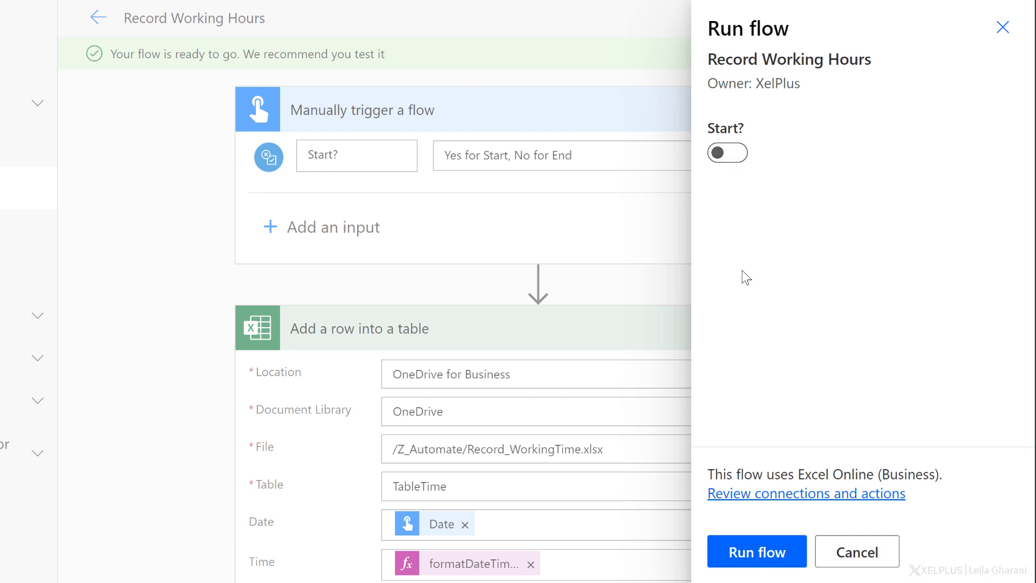
click(767, 549)
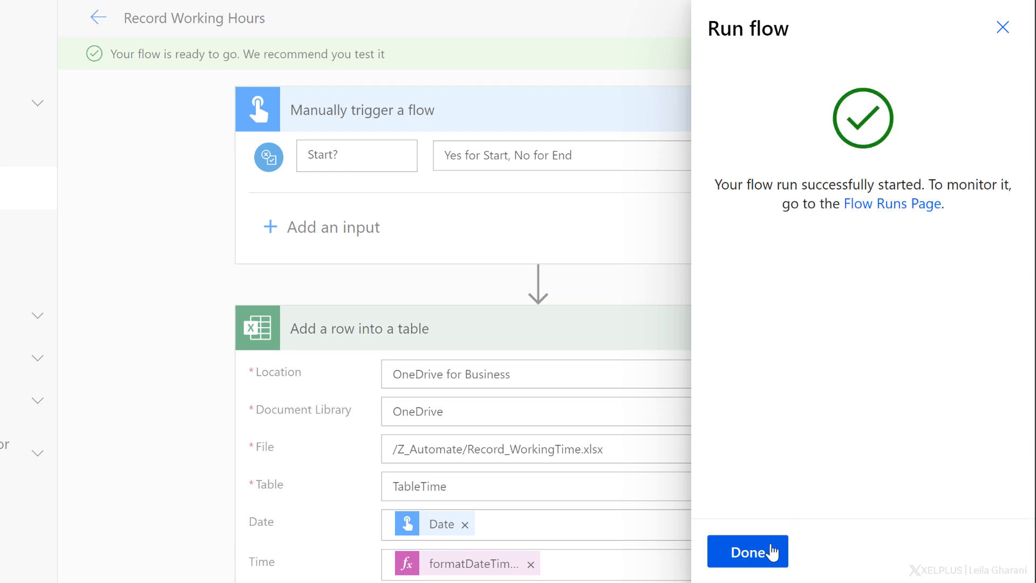
click(771, 551)
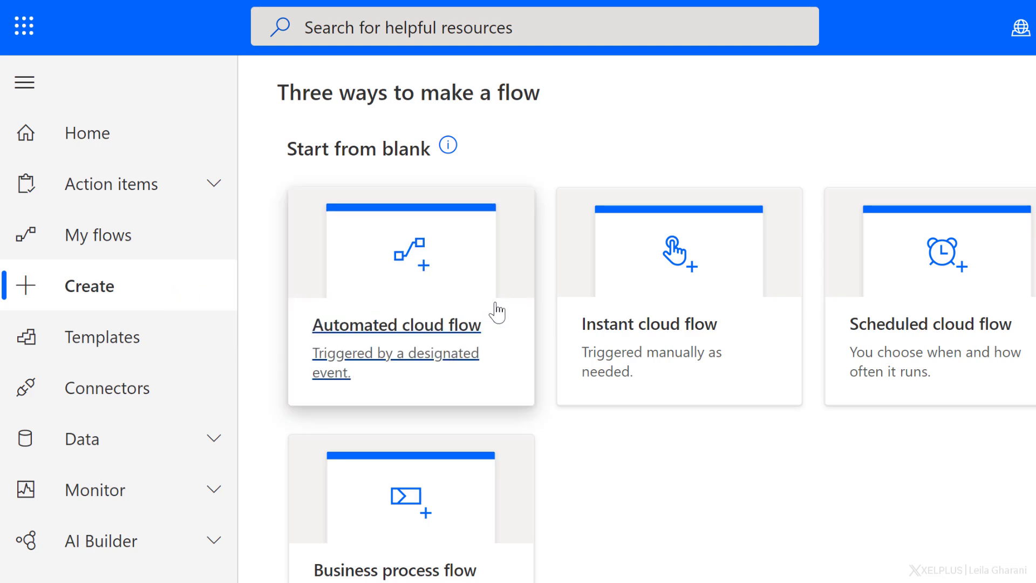
Create the instant cloud flow 'LinkedIn Posts' using the Excel 'For a selected row' trigger.
click(637, 351)
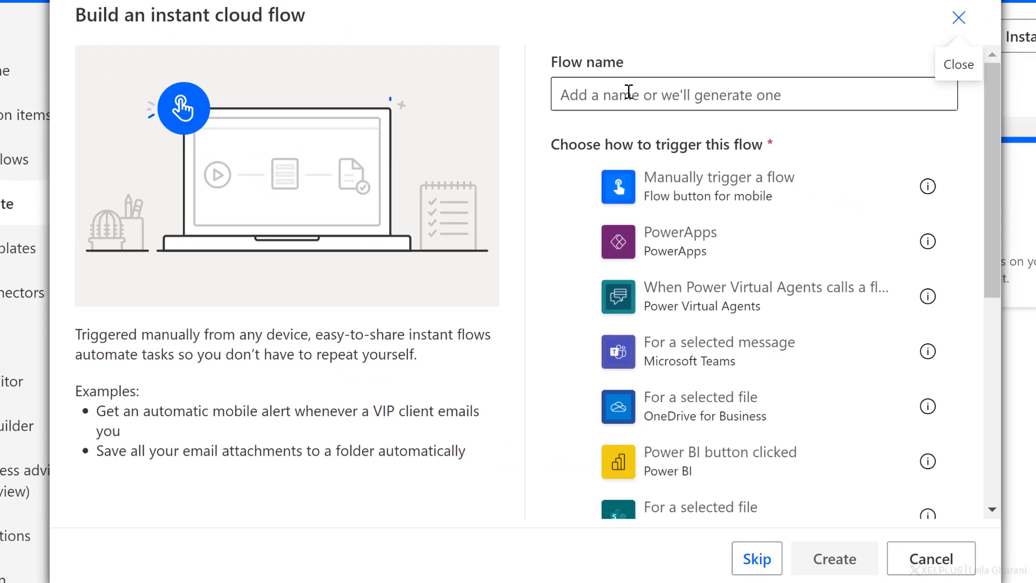
click(807, 158)
text(LinkedIn Posts)
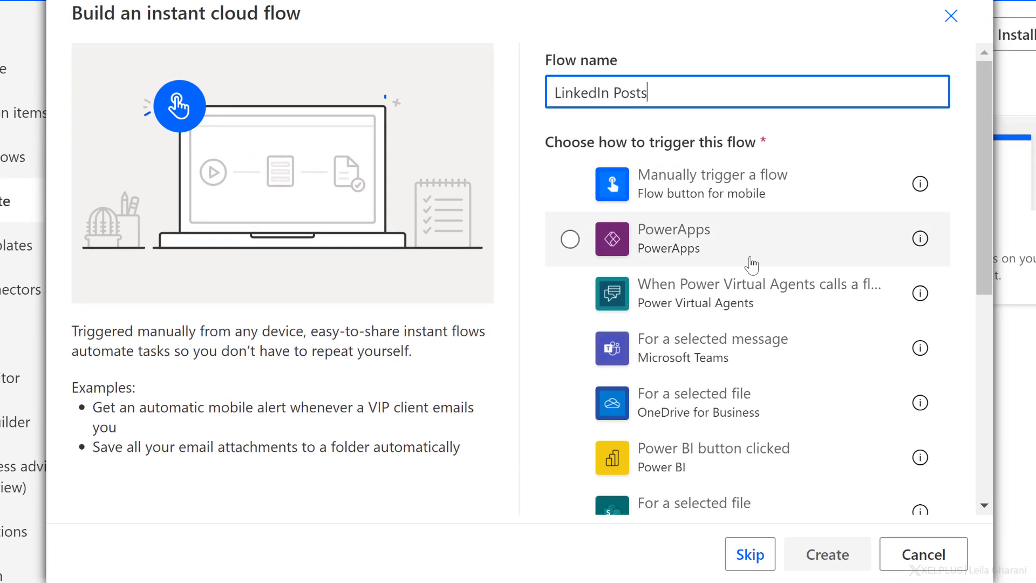
scroll(750, 261, down, 3)
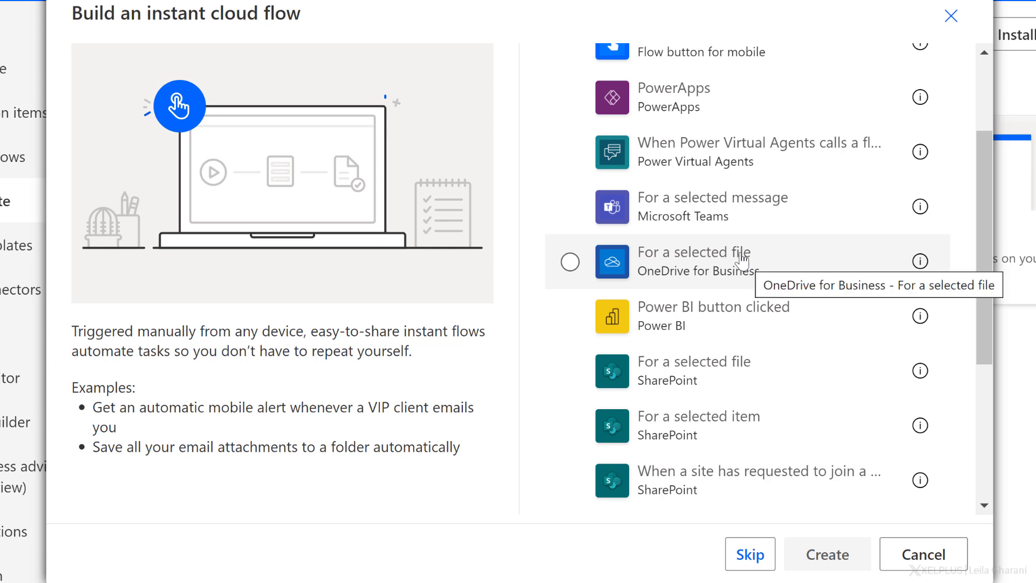
scroll(742, 260, down, 3)
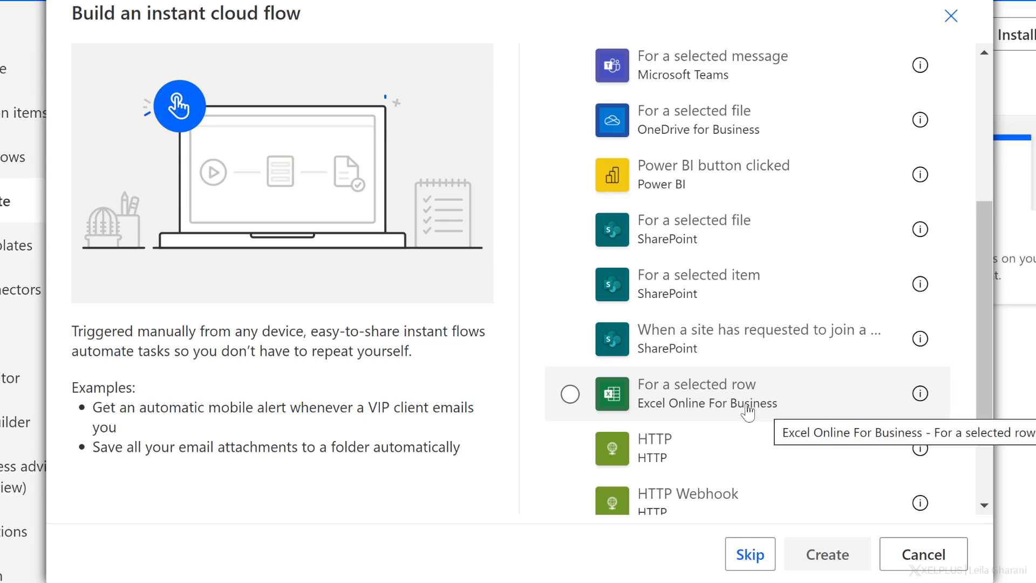
click(744, 399)
click(817, 556)
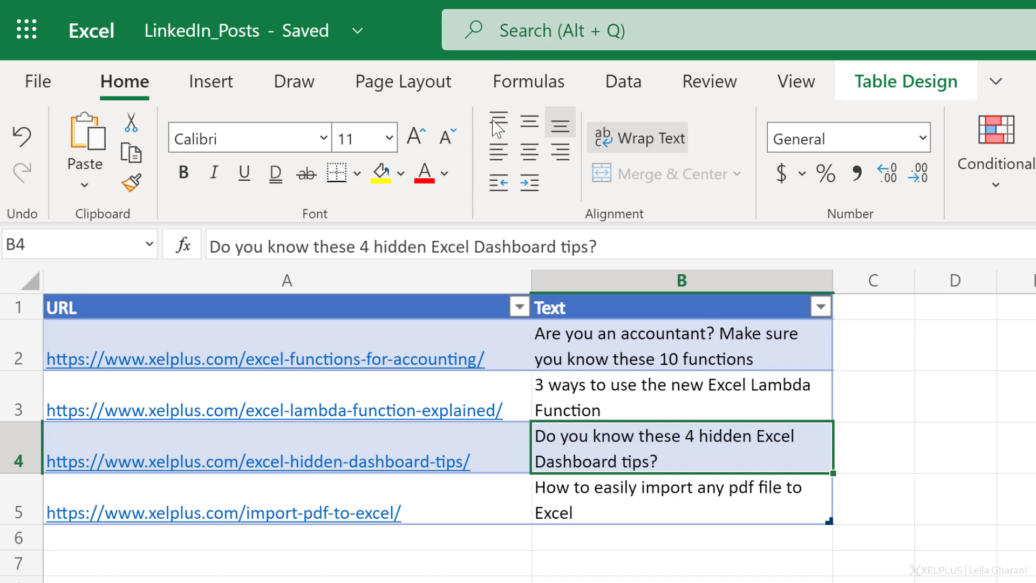
Change the LinkedIn_Posts table's name from Table1 to TablePosts in Table Design.
click(480, 313)
click(606, 310)
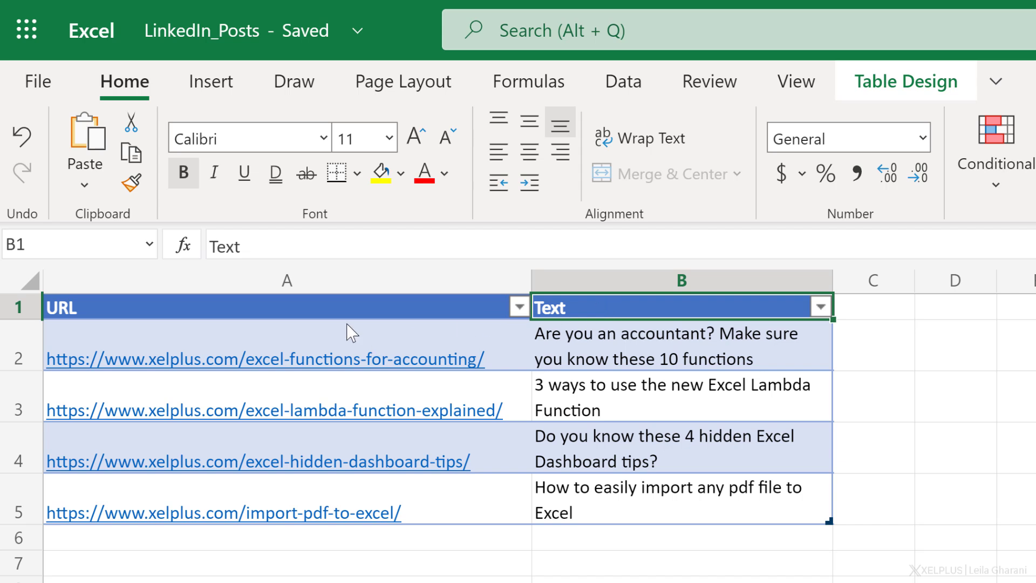
click(584, 358)
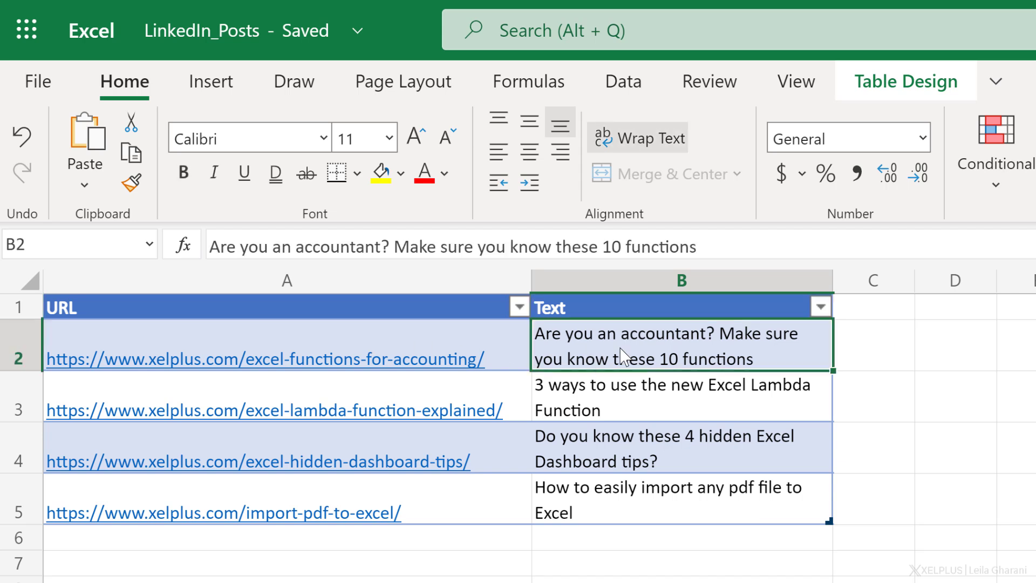
click(881, 93)
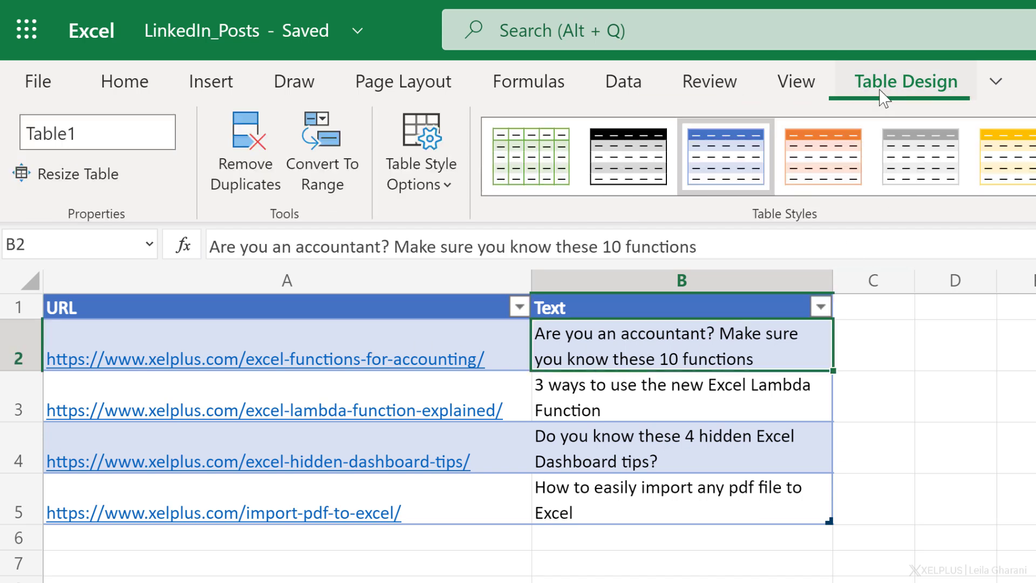
click(102, 127)
text(TablePosts)
key(Return)
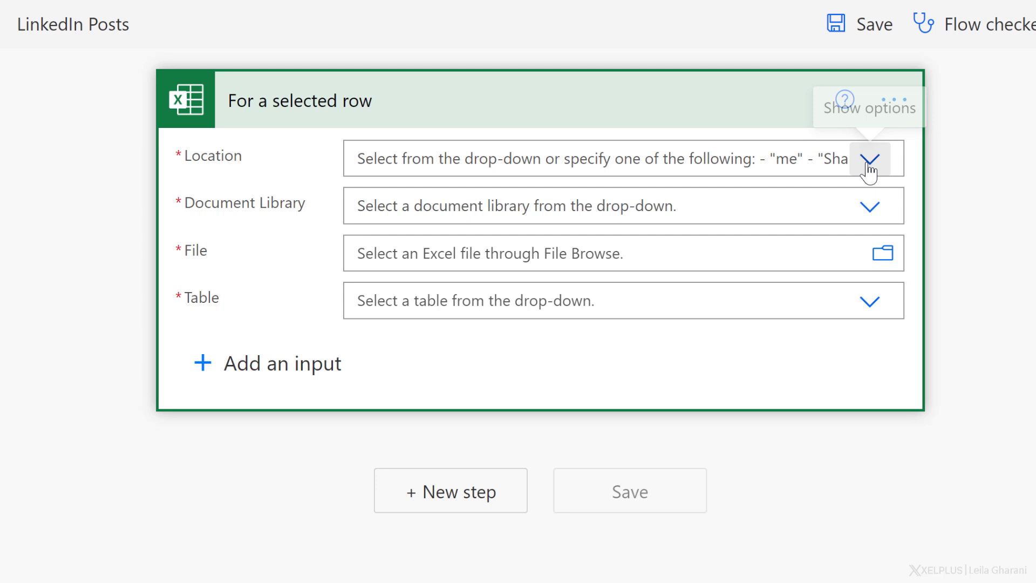
Point the trigger at OneDrive for Business, OneDrive library, file /Z_Automate/LinkedIn_Posts.xlsx.
click(867, 162)
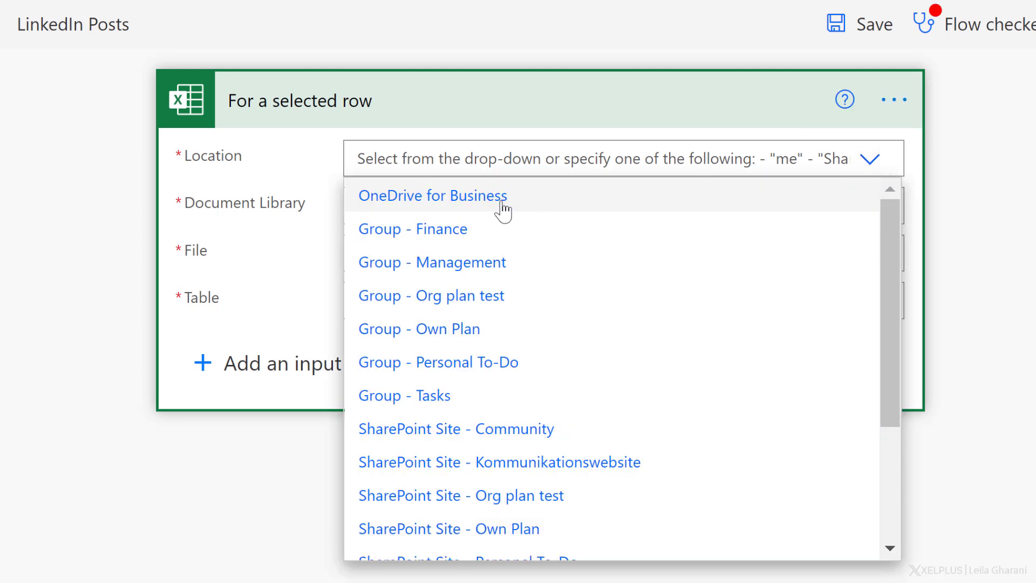
click(511, 205)
click(869, 205)
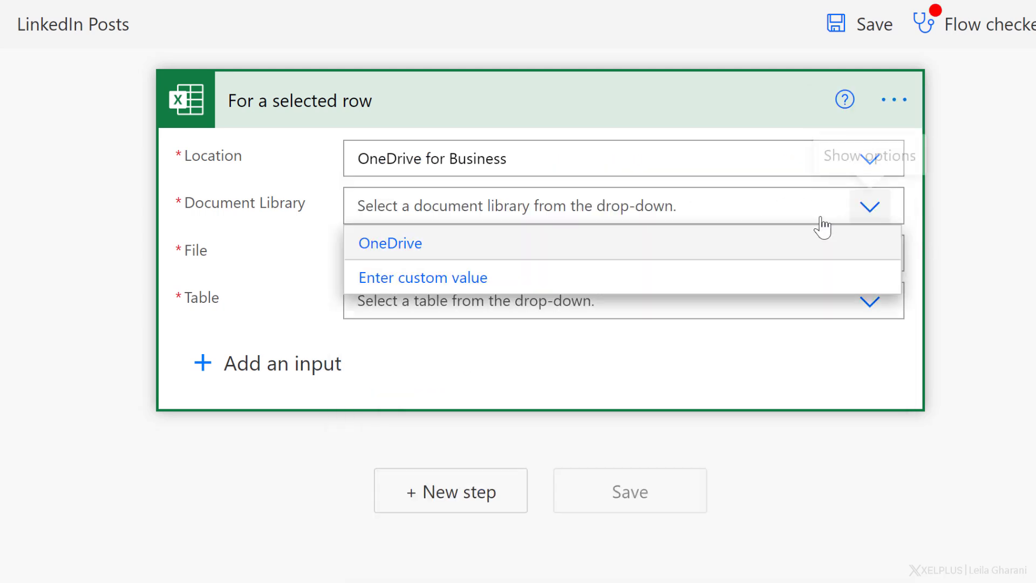
click(420, 248)
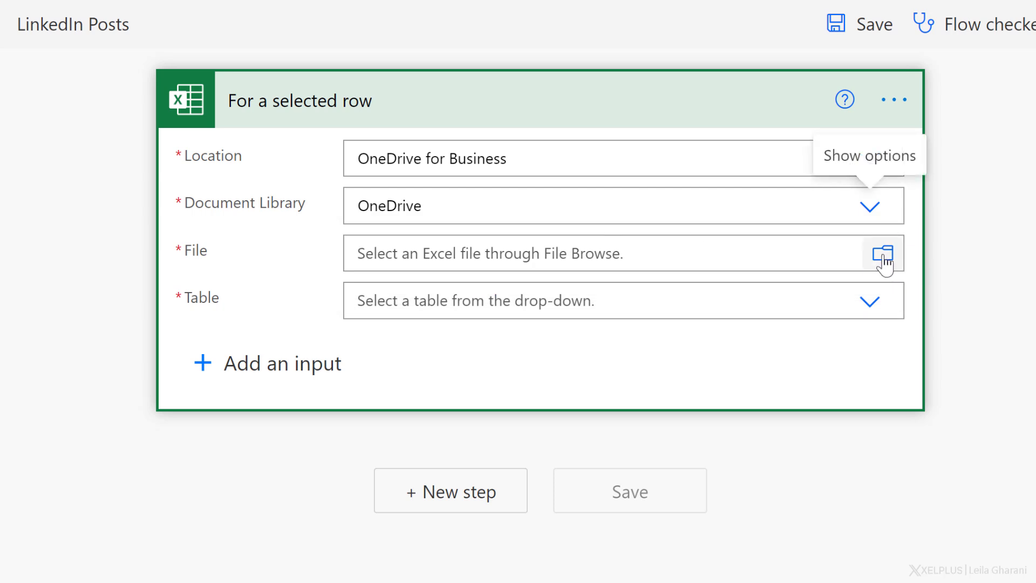
click(880, 256)
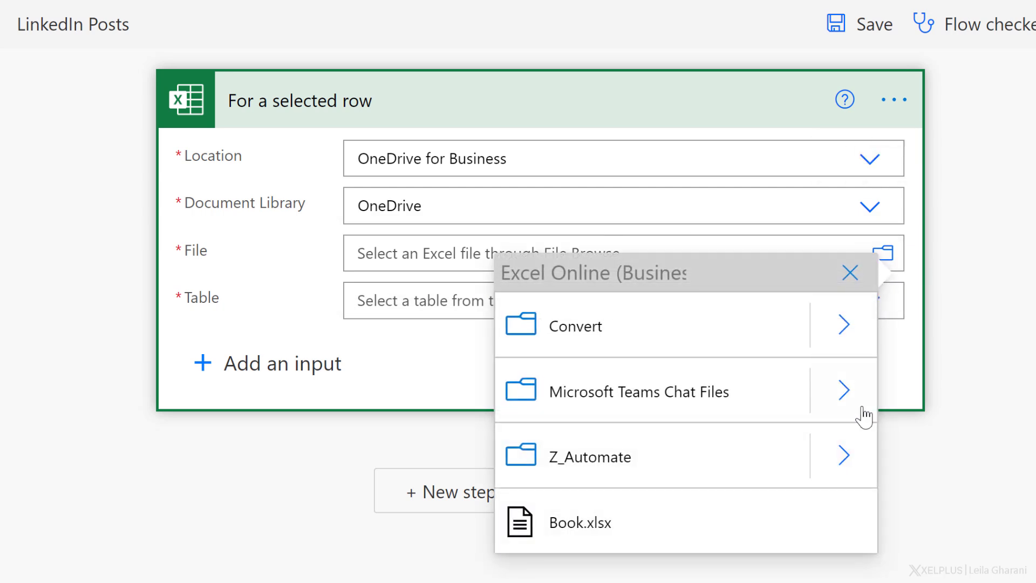
click(844, 458)
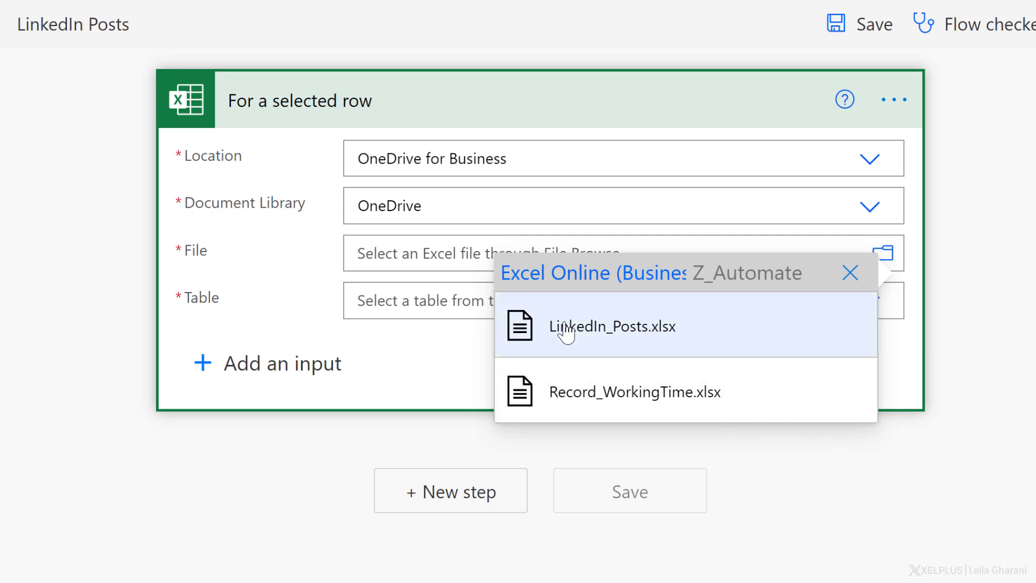
click(566, 333)
Choose TablePosts as the trigger's table, add no user input, and add a new step.
click(702, 310)
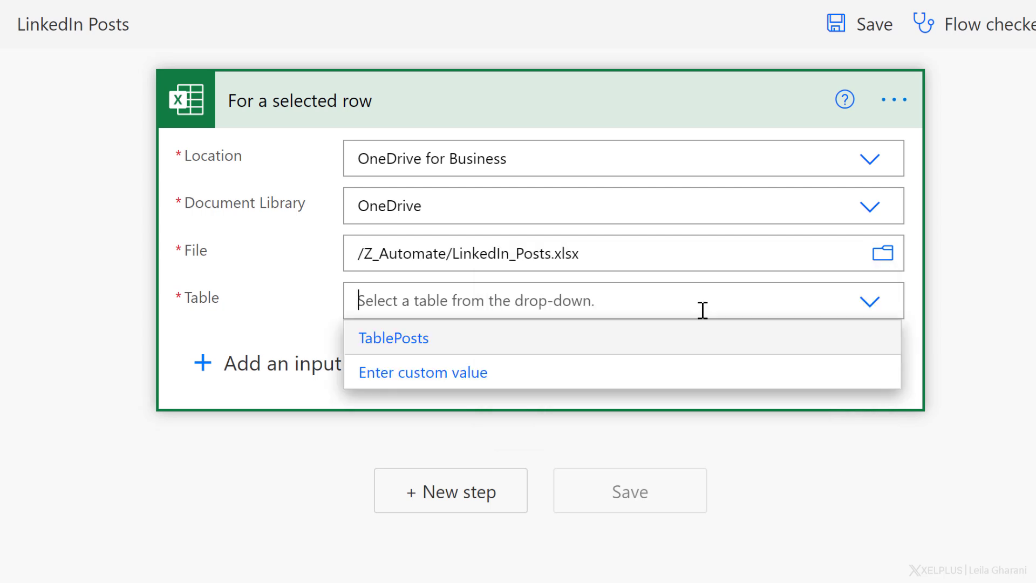
click(408, 348)
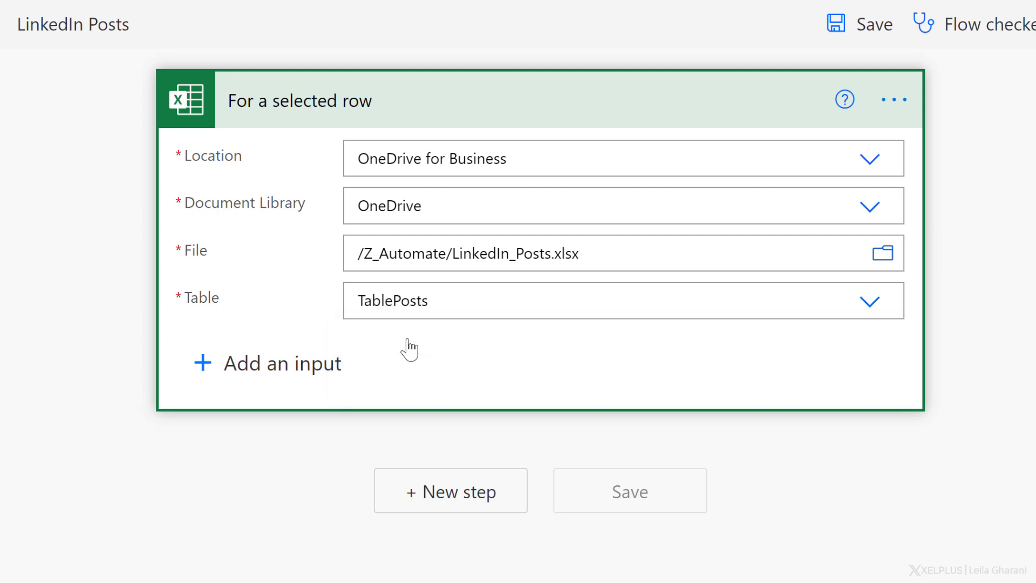
click(278, 354)
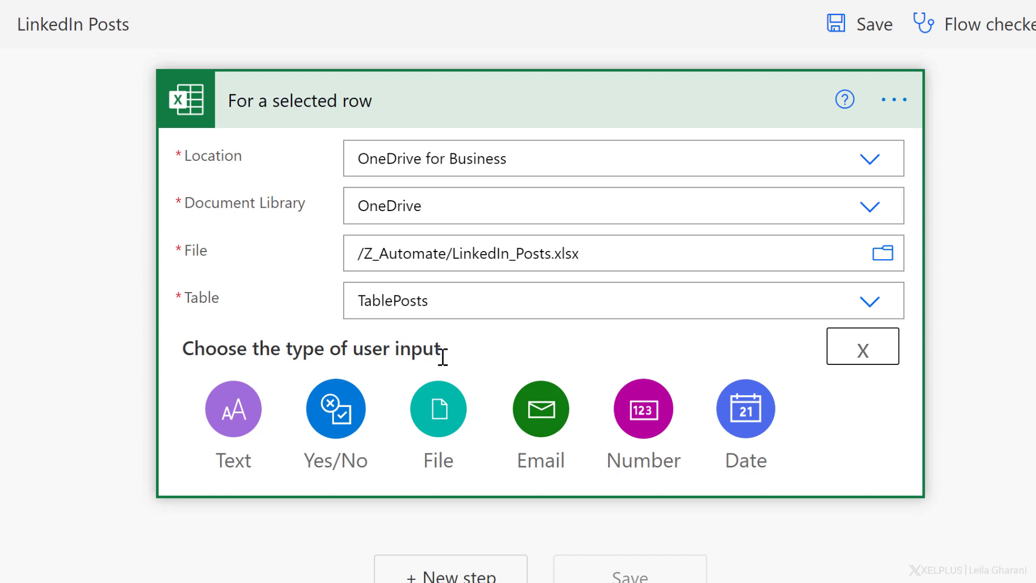
click(841, 356)
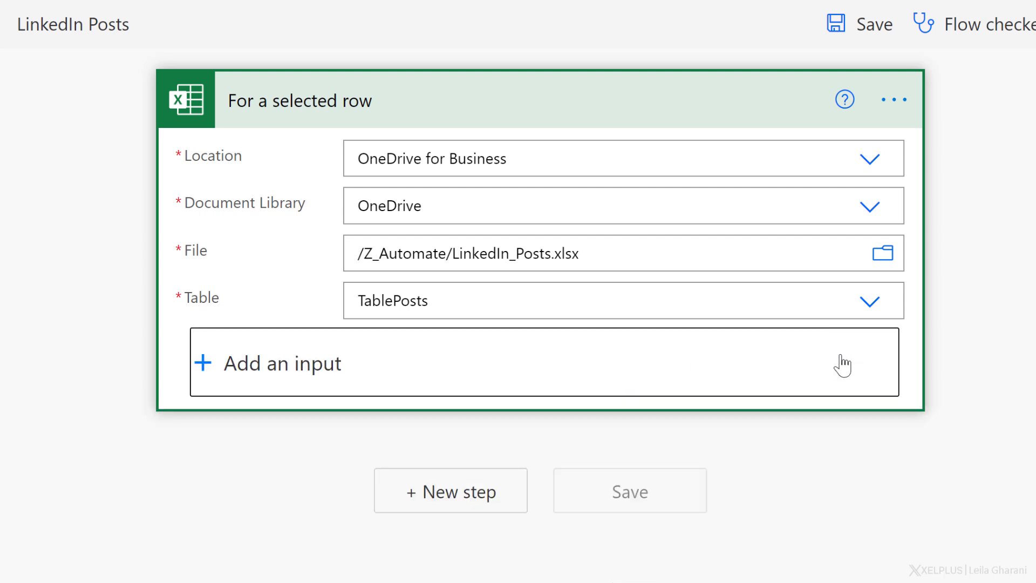
click(470, 492)
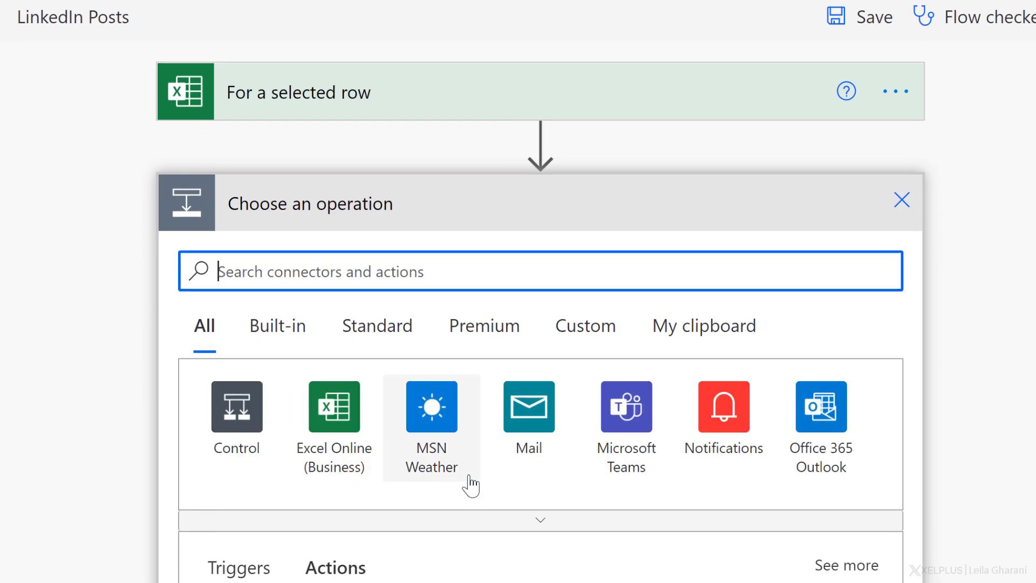
Add the LinkedIn V2 'Share a company update V2' action posting as XelPlus.
text(linke)
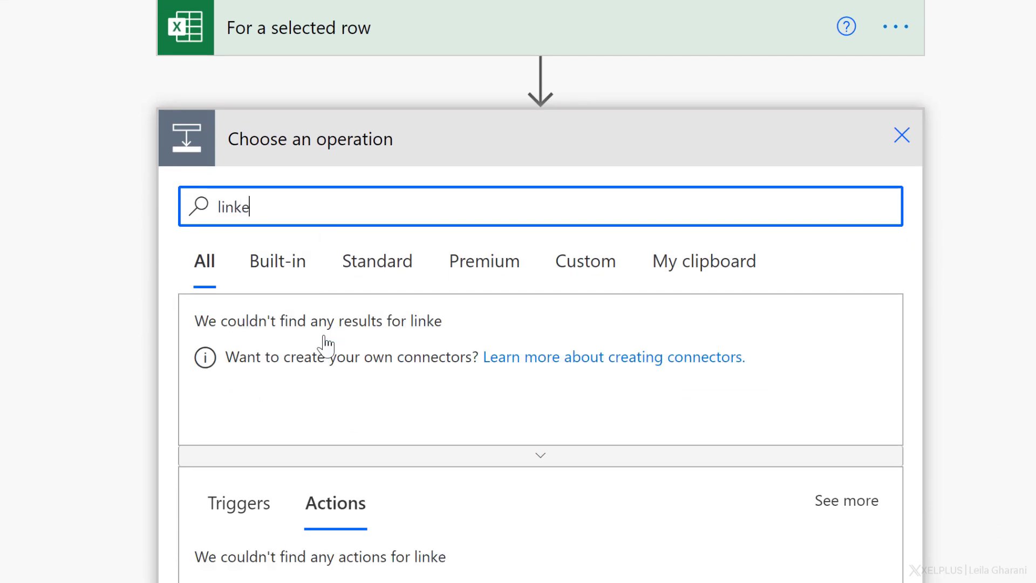
text(din)
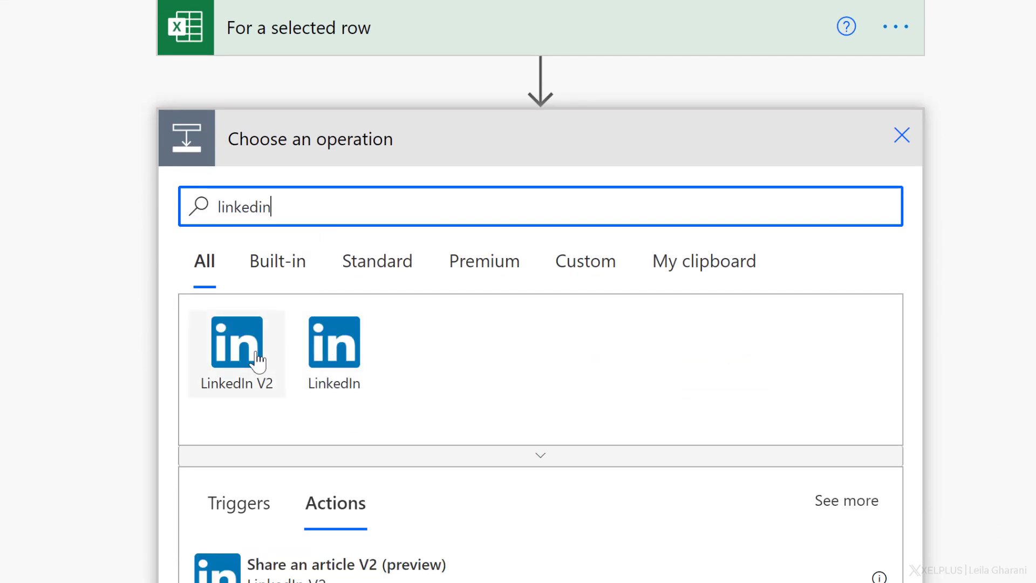
click(258, 363)
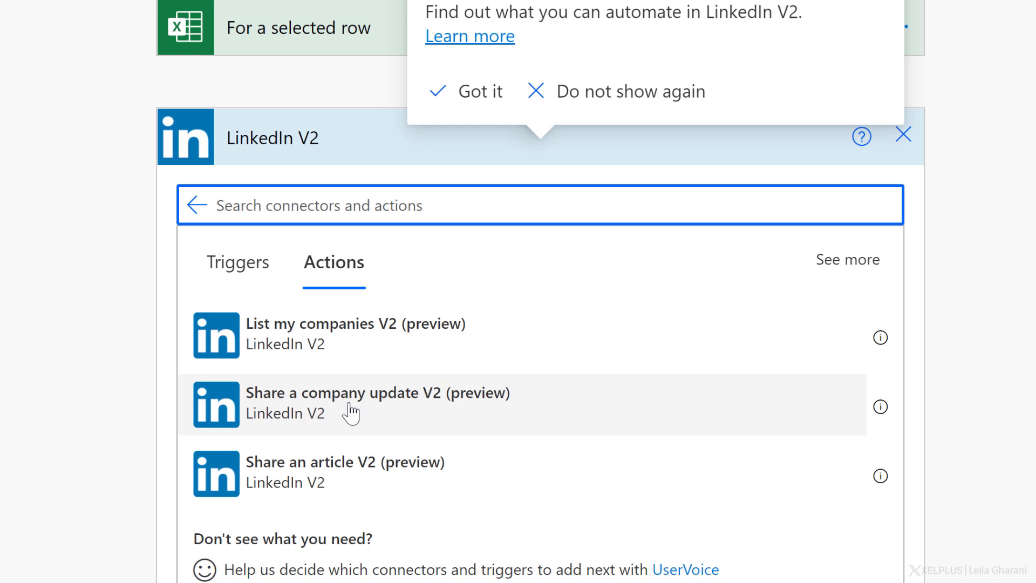
click(351, 413)
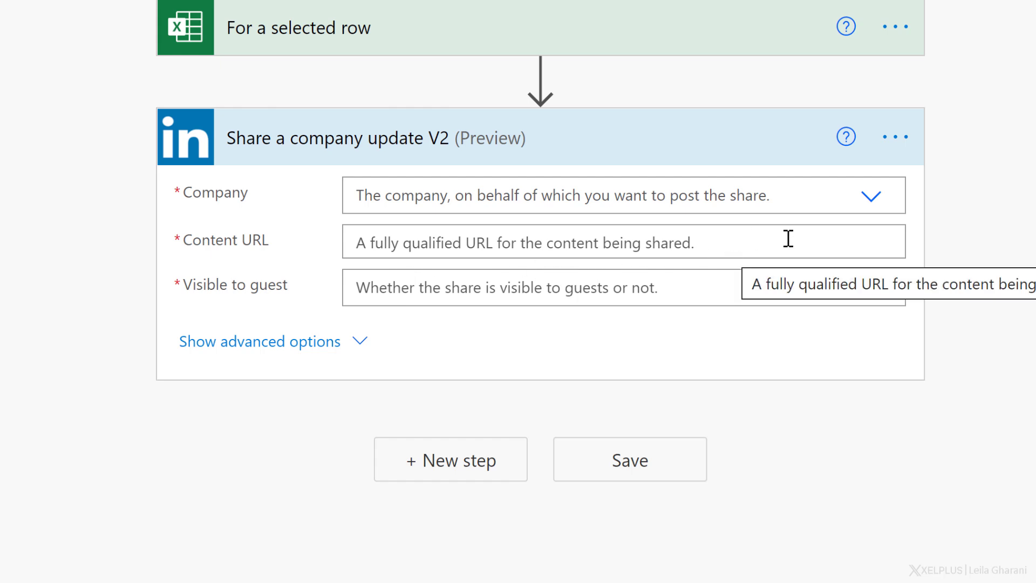
click(852, 202)
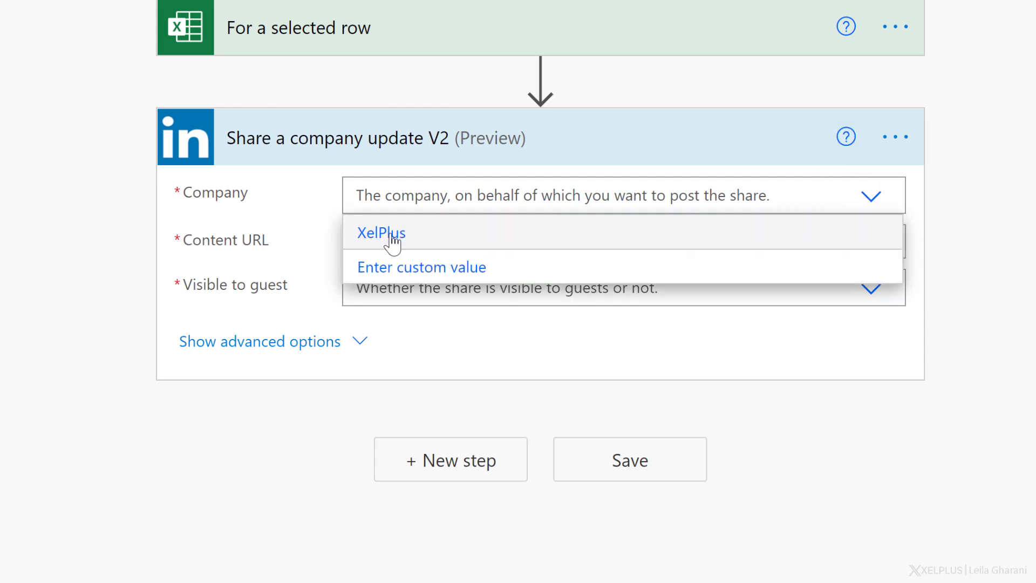
click(387, 235)
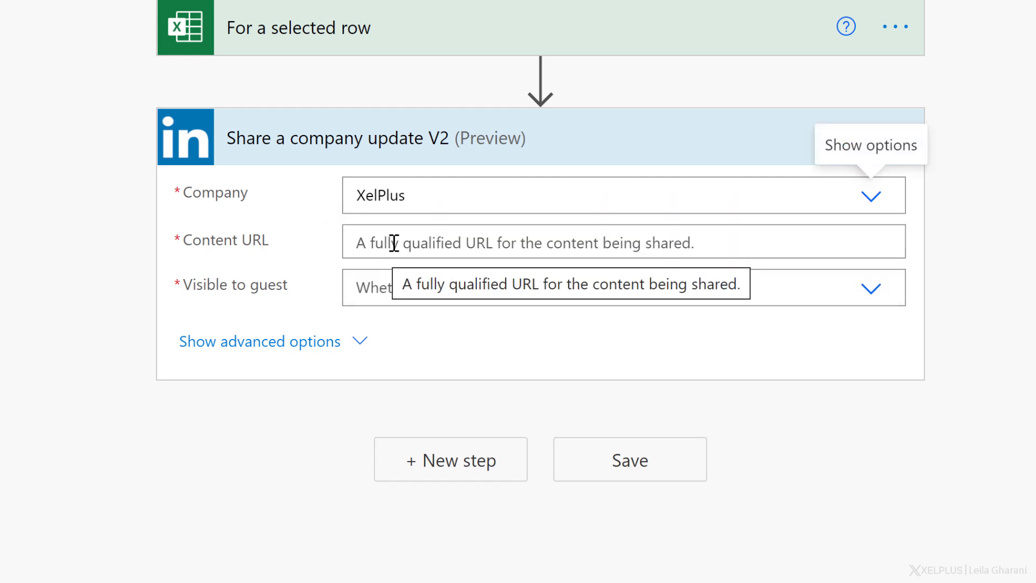
Set Content URL to the row's URL (Formatted) and Visible to guest to Yes.
click(396, 239)
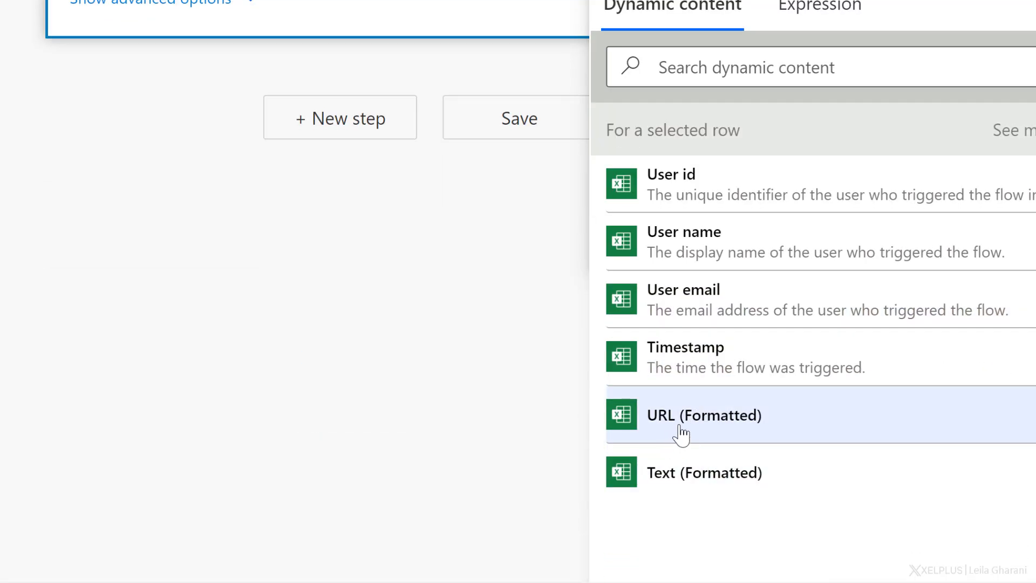
click(681, 431)
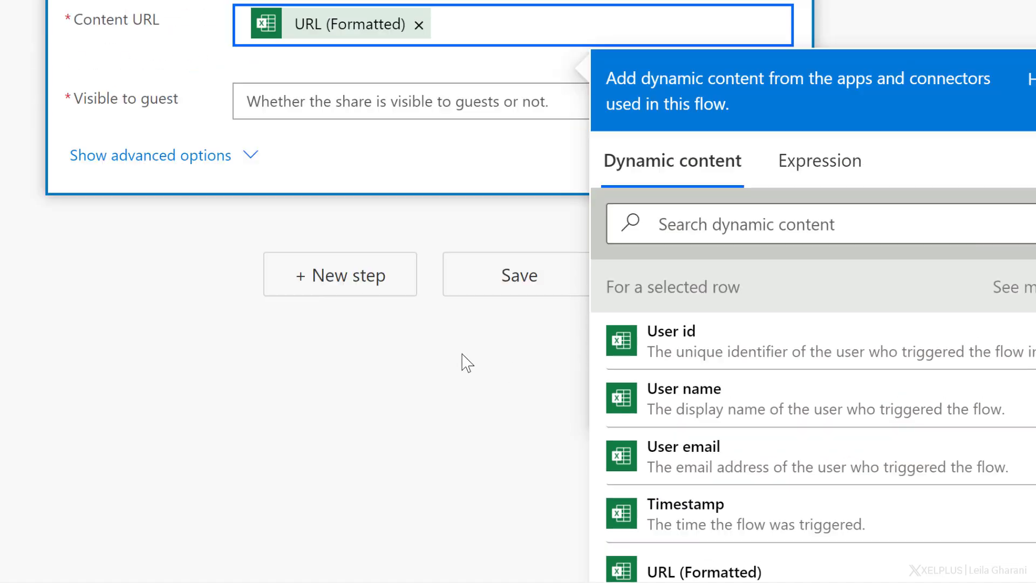
click(373, 172)
click(357, 145)
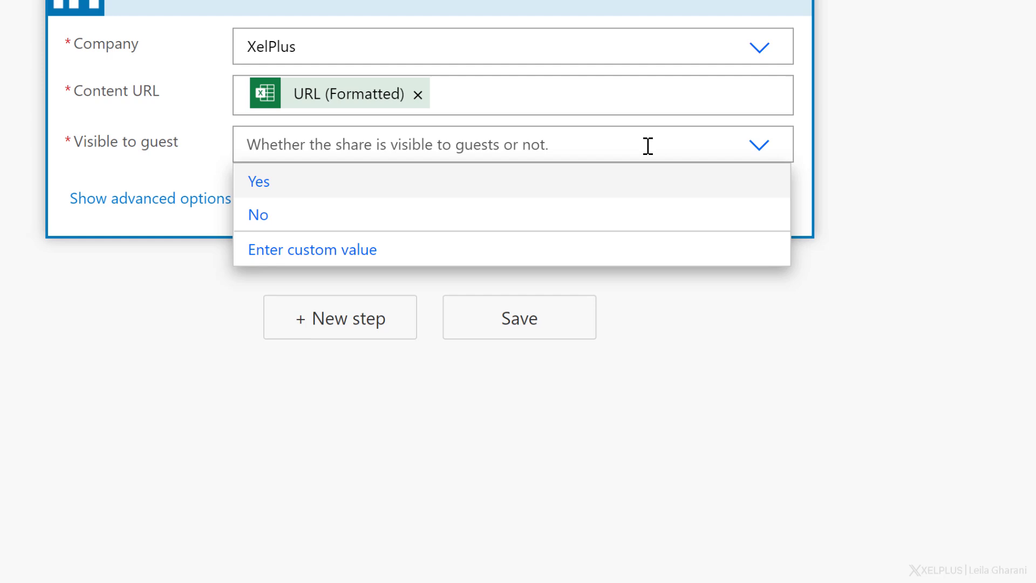
click(288, 183)
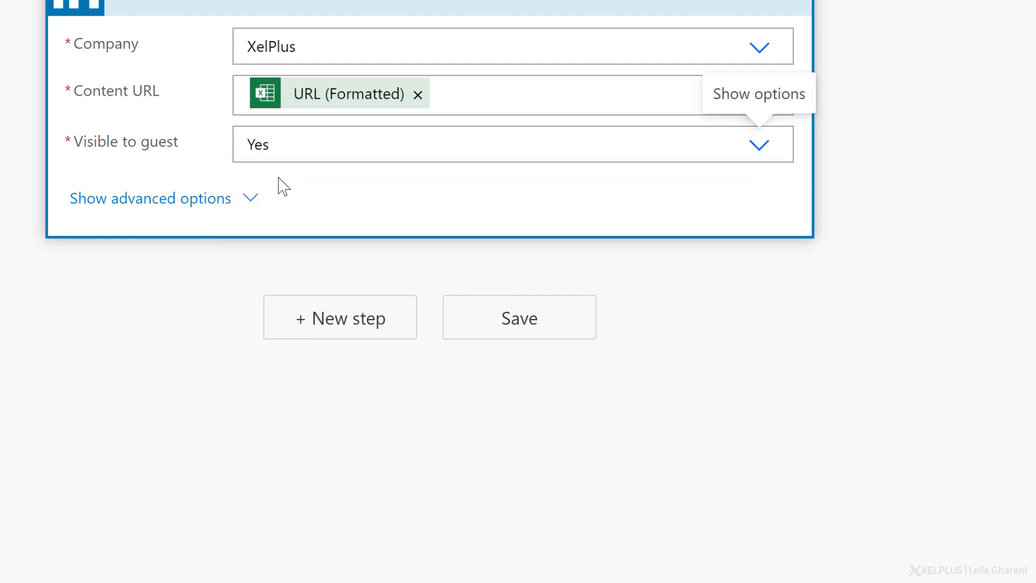
Map the share's advanced Text field to the row's Text (Formatted), then save the flow.
click(135, 199)
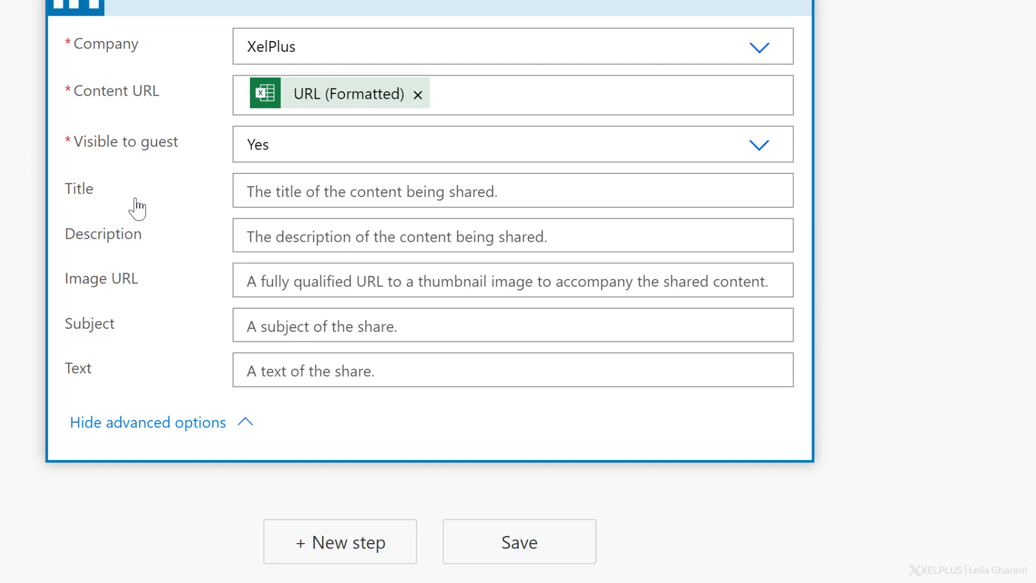
click(356, 363)
scroll(640, 431, down, 10)
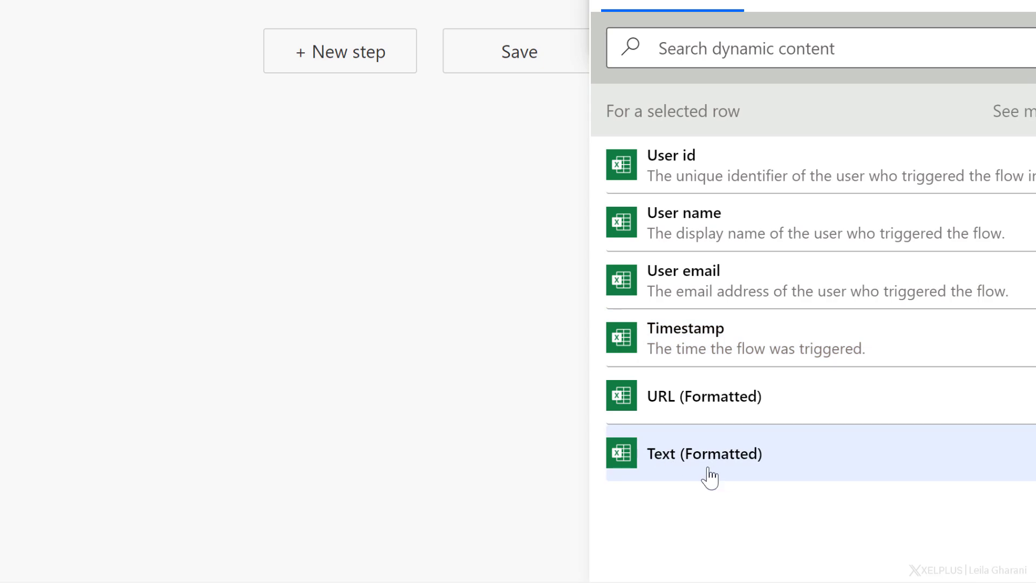
click(706, 475)
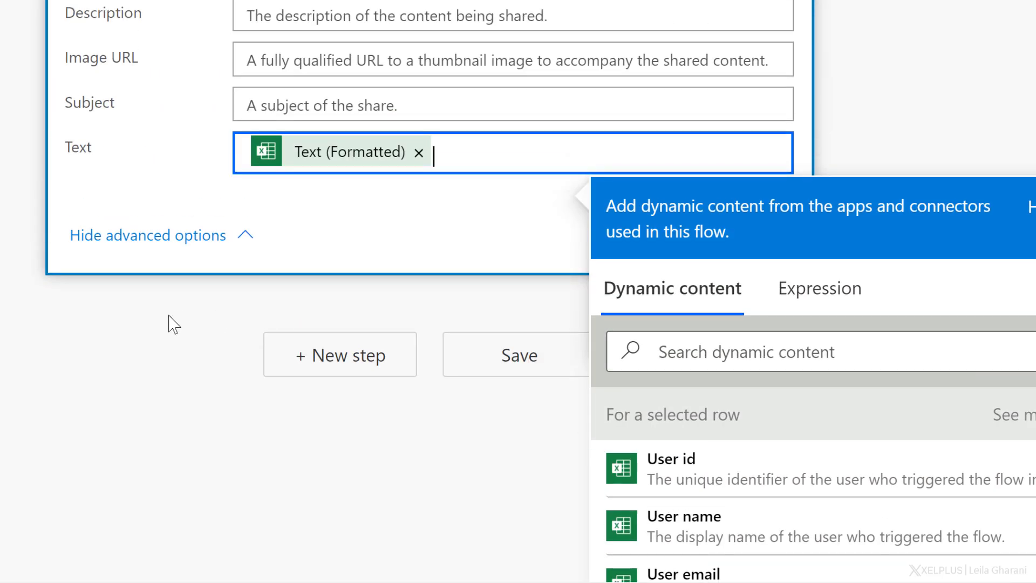
click(168, 324)
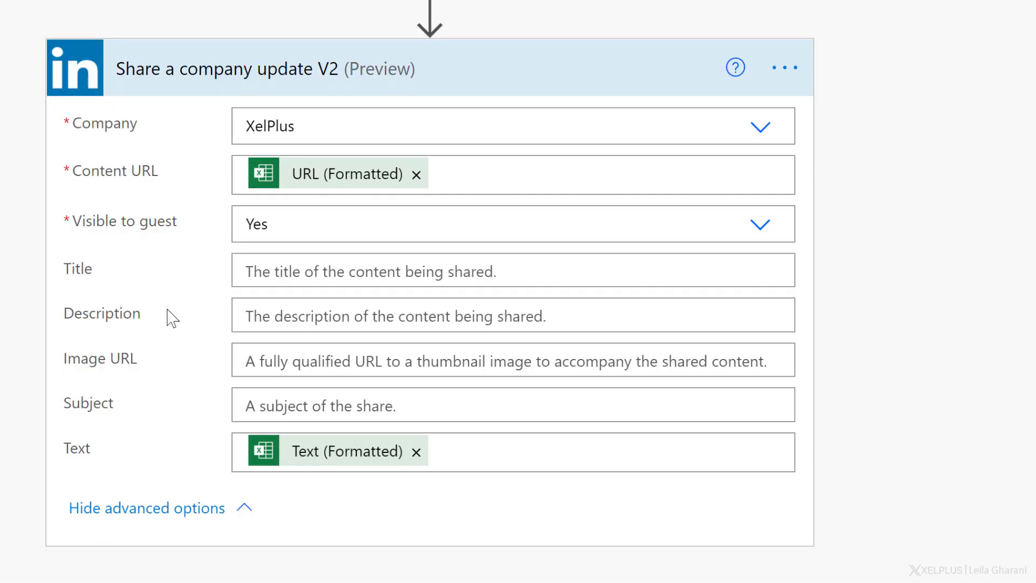
scroll(169, 316, down, 3)
click(506, 507)
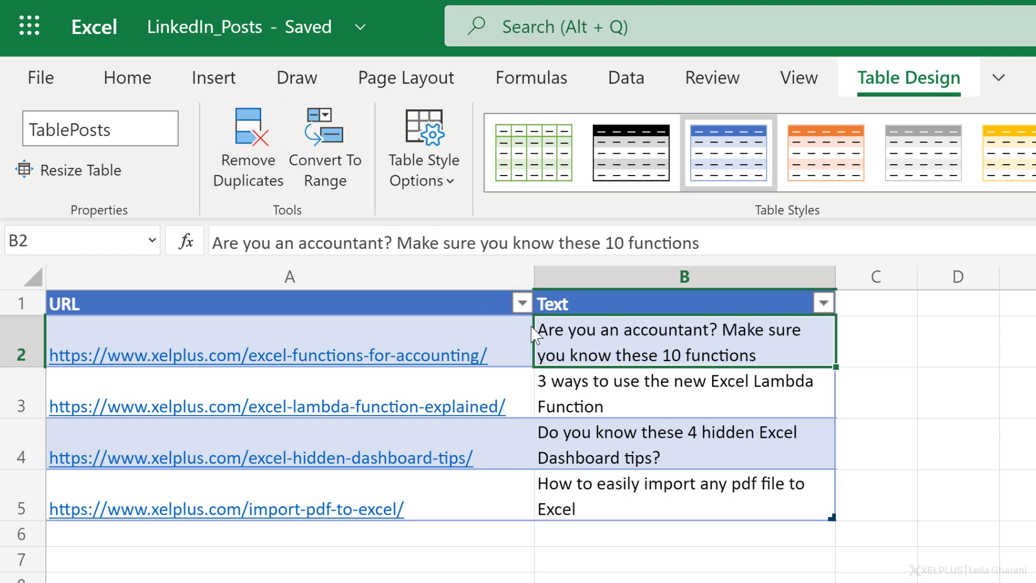
Select the Lambda Function post cell and open the Office Add-ins store.
click(594, 408)
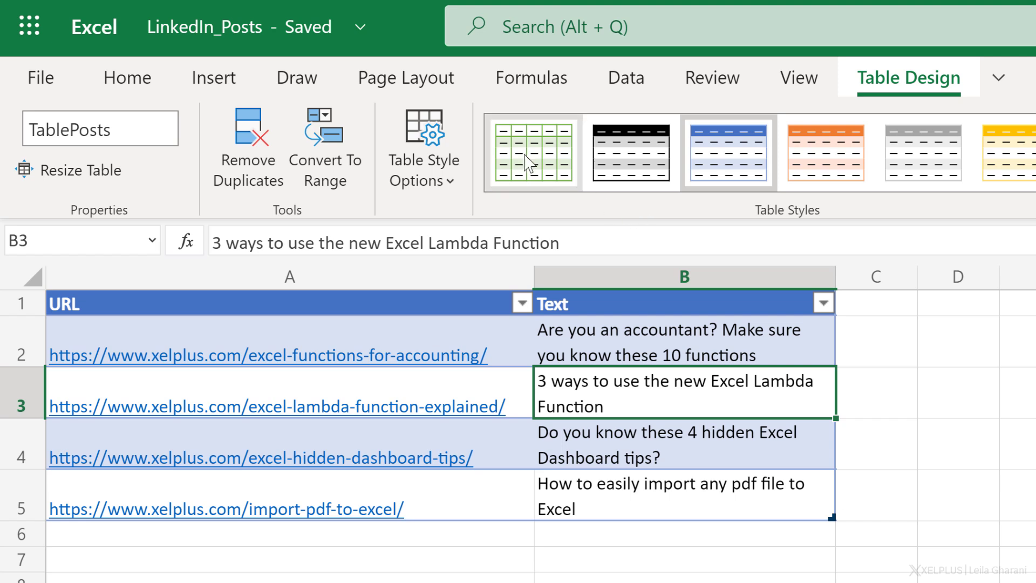
click(226, 81)
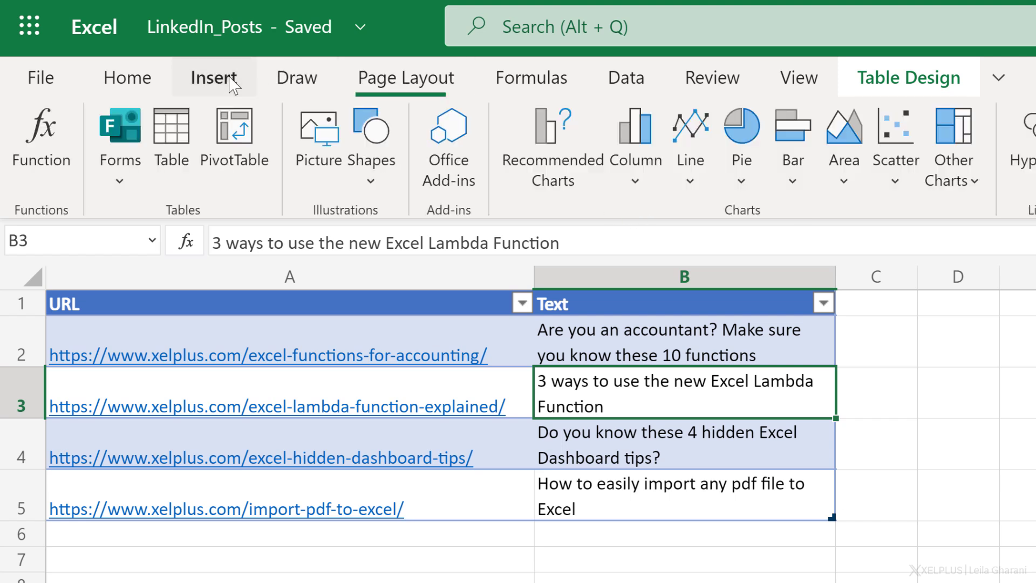
click(438, 131)
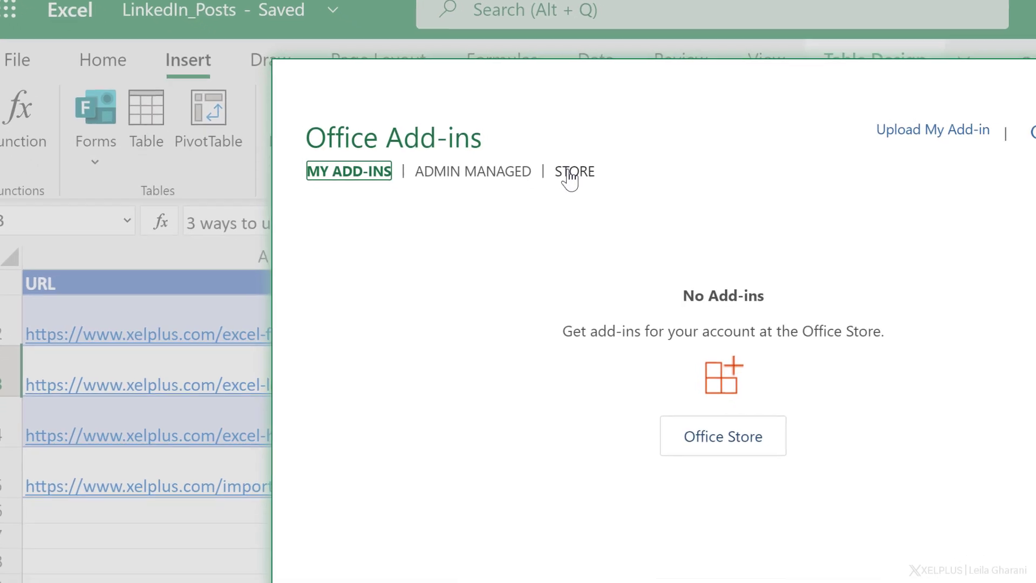
click(598, 190)
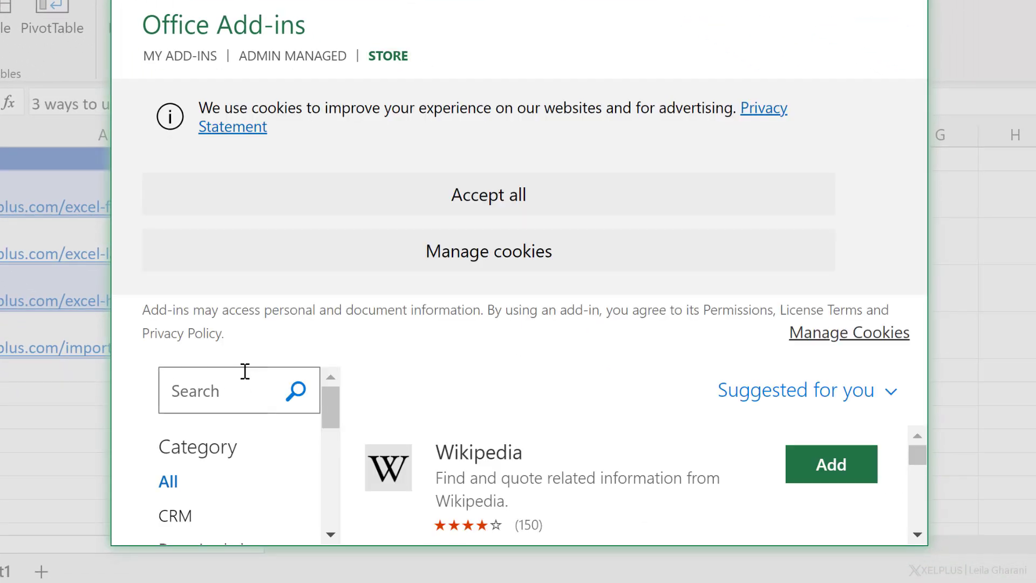
Search the store for 'flow' and add Microsoft Flow for Excel, accepting its licence terms.
click(245, 372)
text(flow)
key(Return)
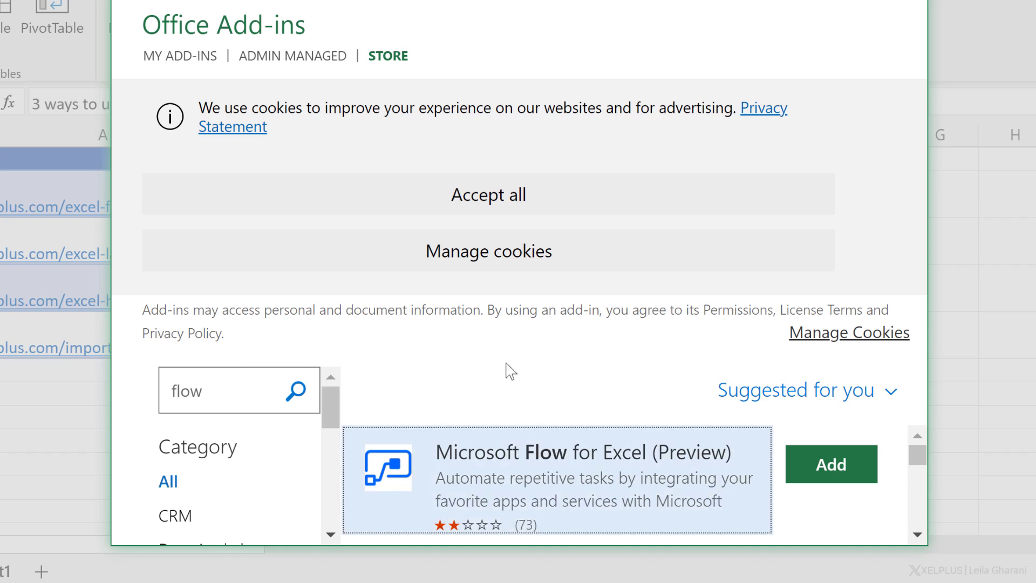
scroll(609, 463, down, 1)
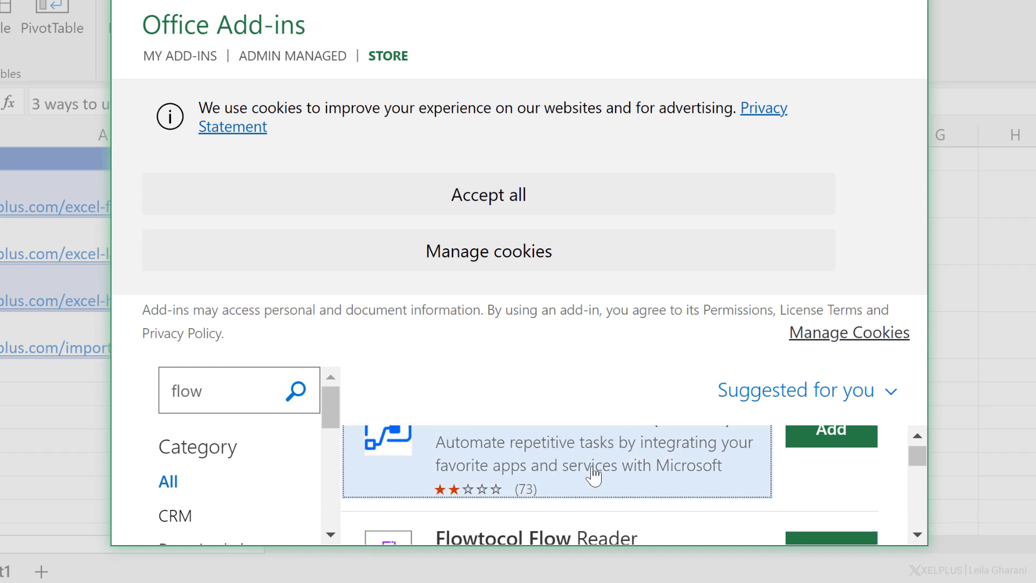
scroll(591, 472, up, 1)
click(568, 466)
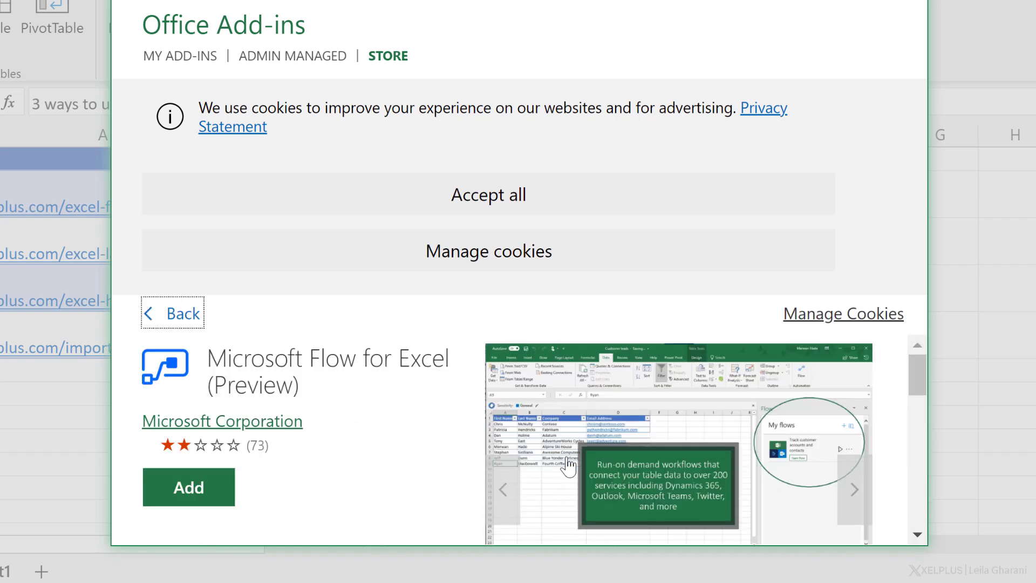
click(214, 487)
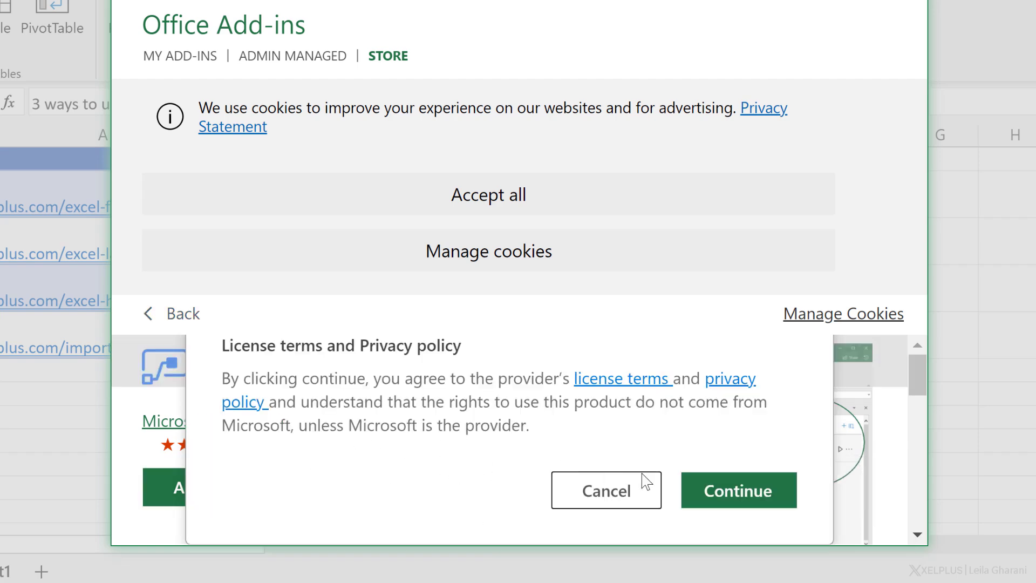
click(697, 494)
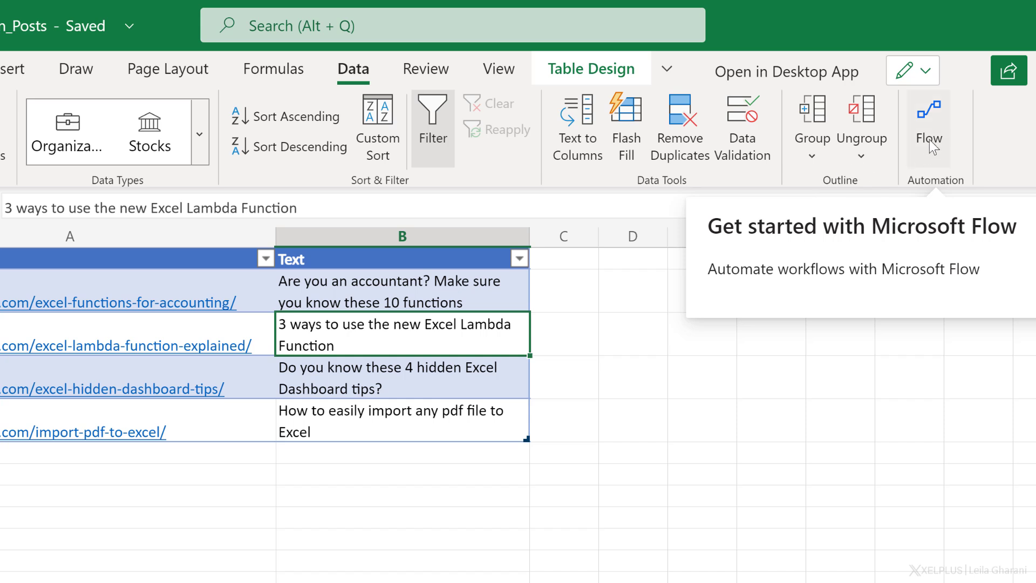
Run the LinkedIn Posts flow on the 'Do you know these 4 hidden Excel Dashboard tips?' row.
click(359, 72)
click(383, 384)
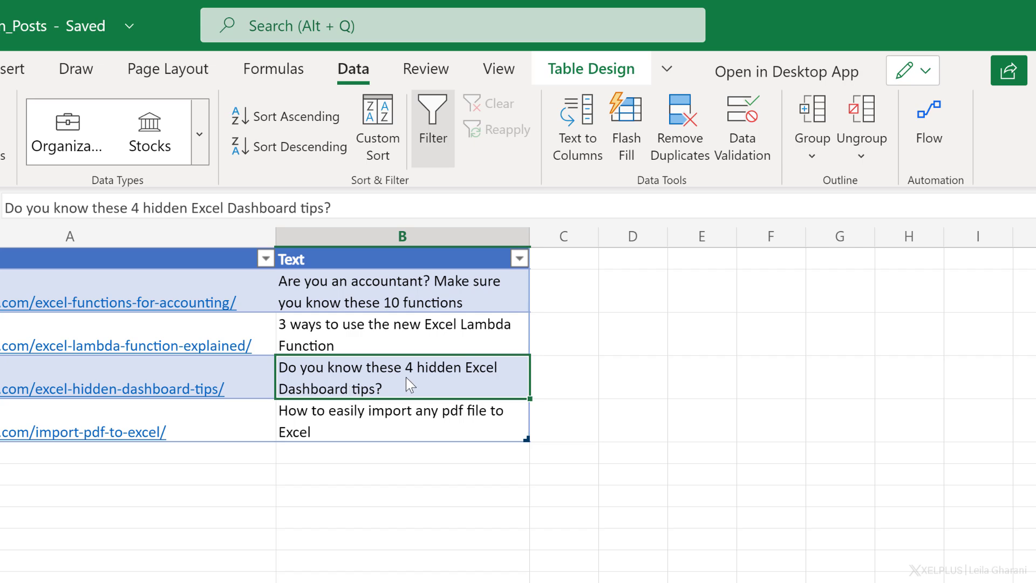
click(929, 124)
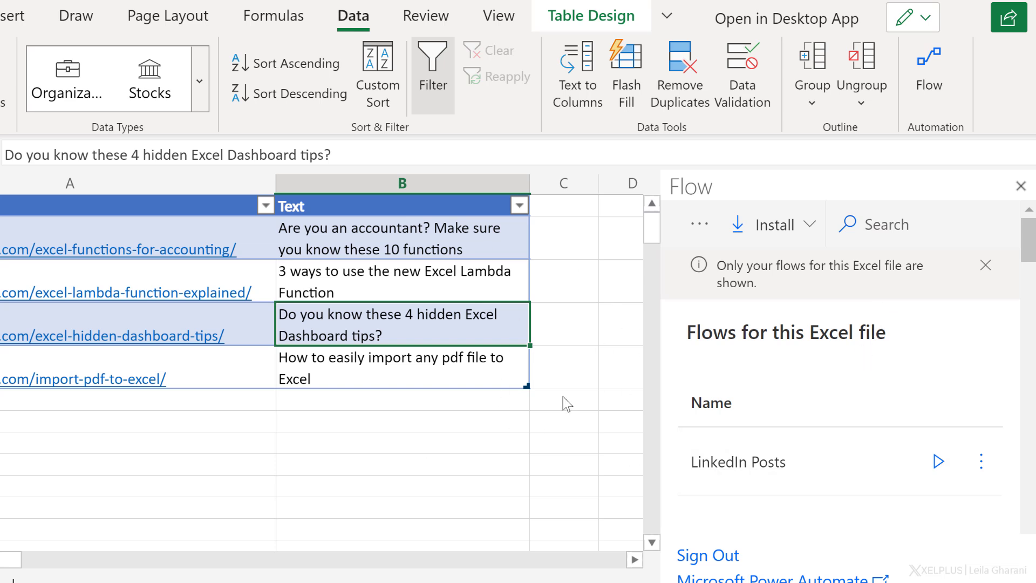
click(937, 461)
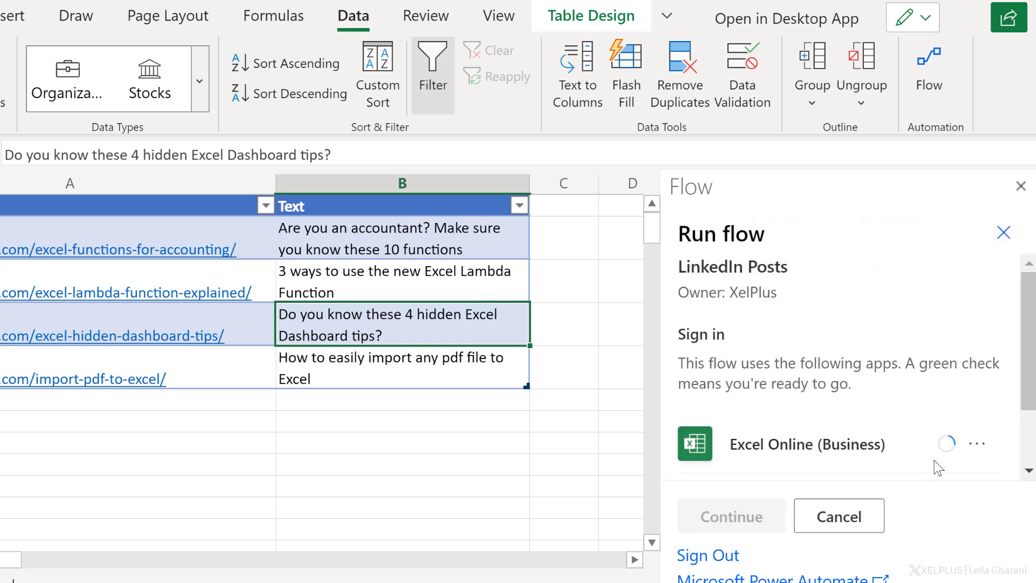
scroll(790, 457, down, 2)
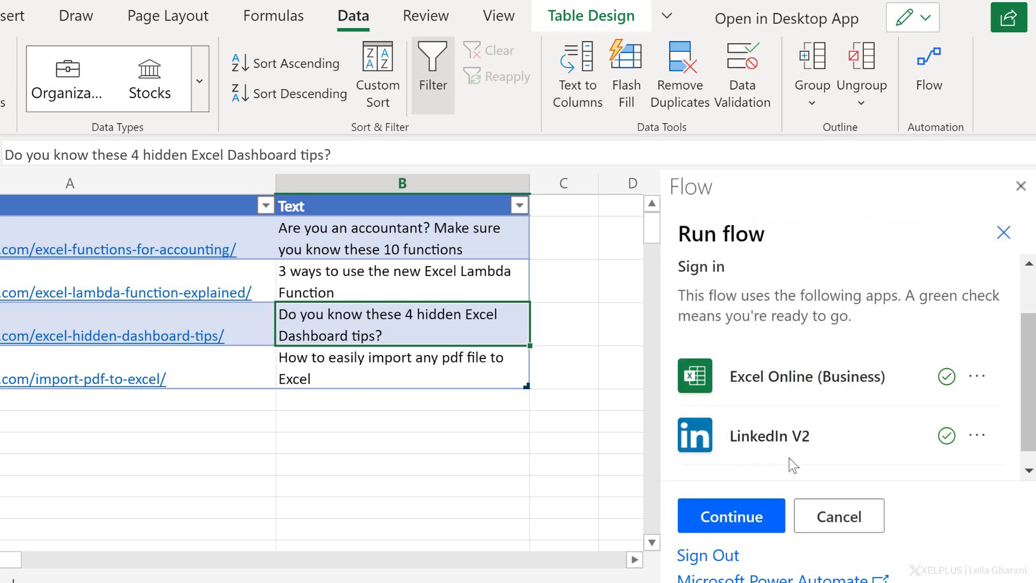
click(738, 518)
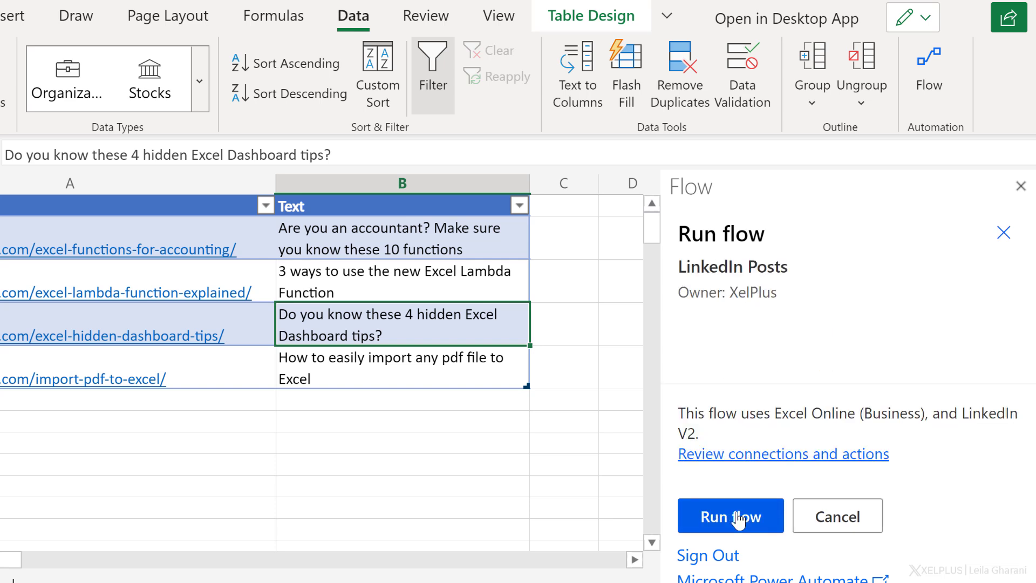
click(738, 518)
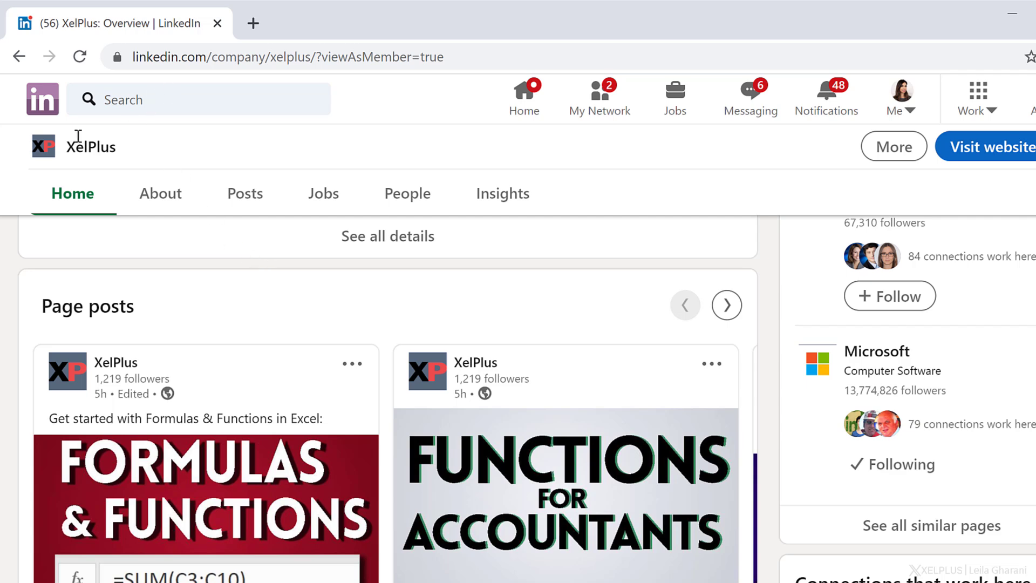
Reload the XelPlus company page and check its posts for the new Dashboard tips update.
click(79, 57)
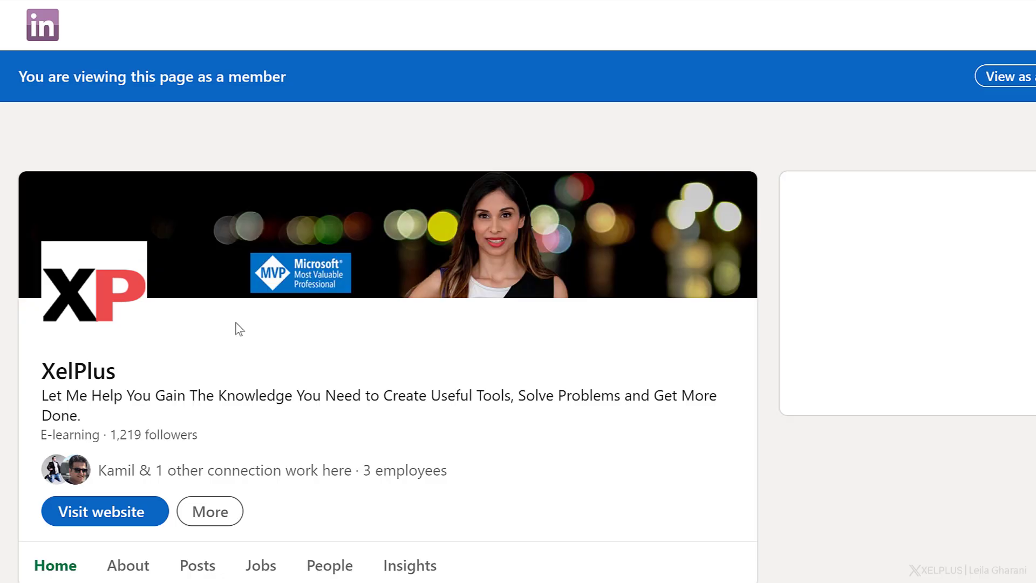
scroll(235, 322, down, 10)
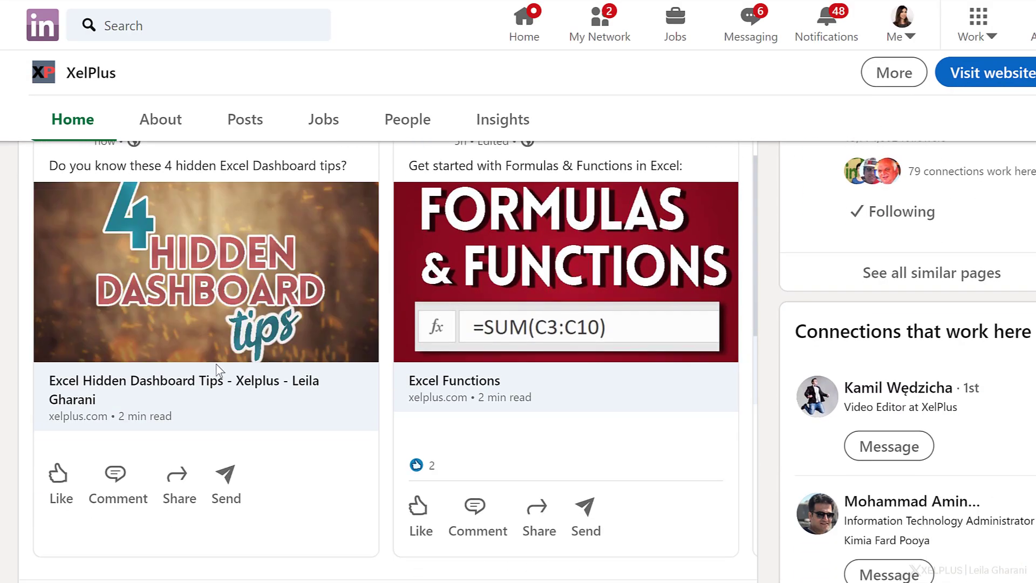
scroll(220, 377, up, 3)
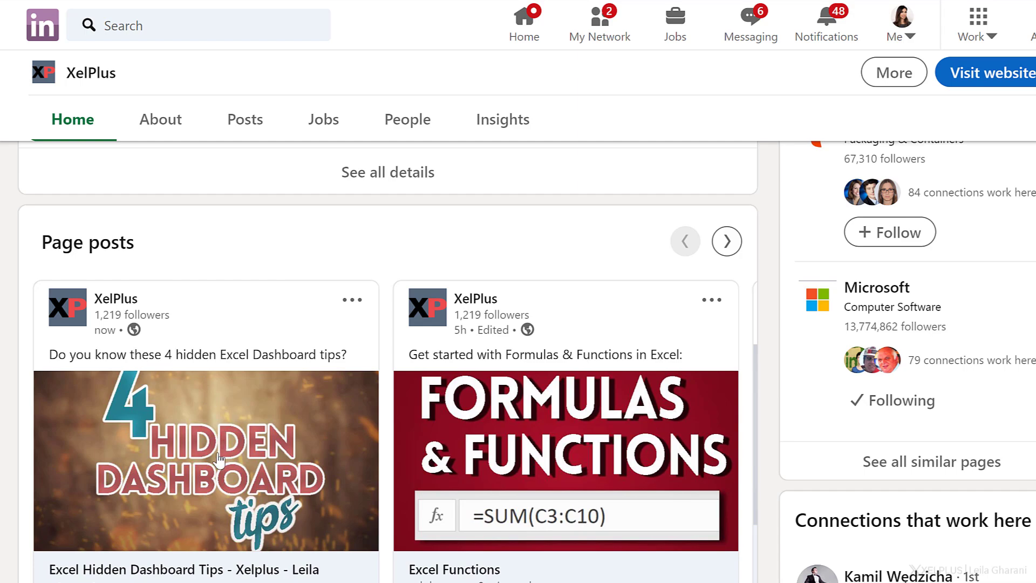